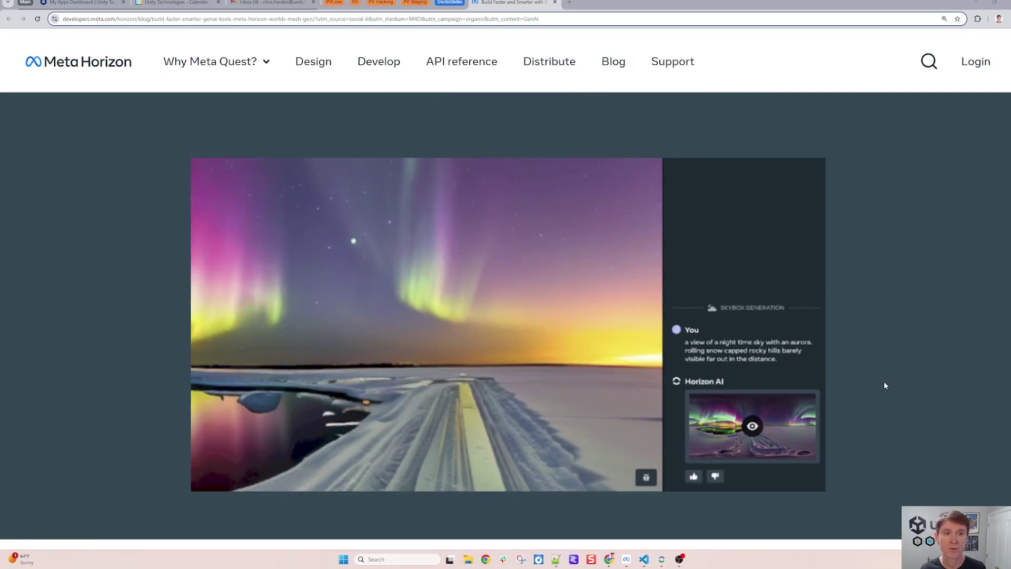
# Copy the "Generate a volcano" prompt from the Notepad++ notes and generate 3D model shapes from it in the Horizon Worlds desktop editor
pyautogui.scroll(4, 884, 381)
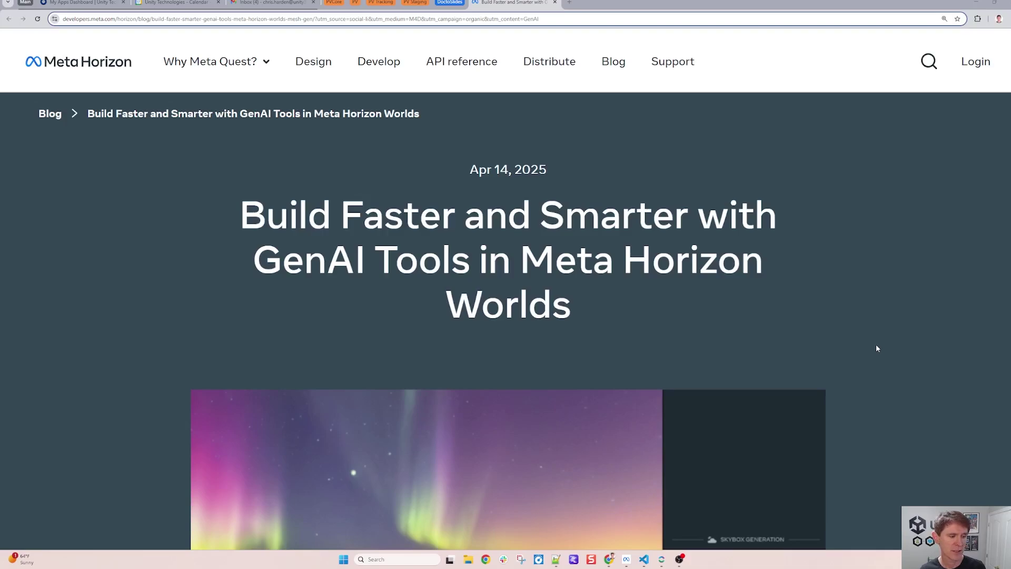
pyautogui.hotkey('alt', 'Tab')
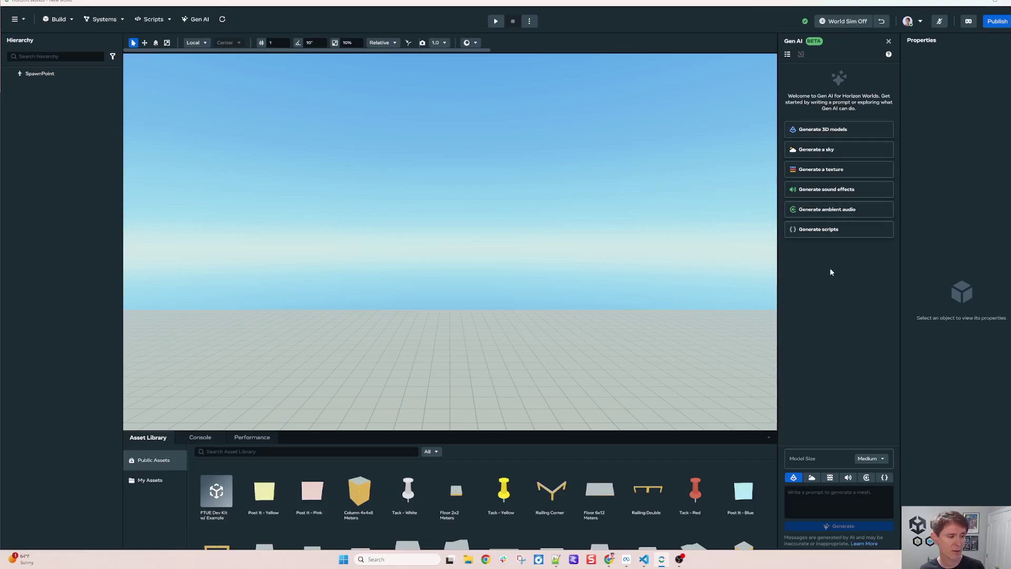
pyautogui.hotkey('alt', 'Tab')
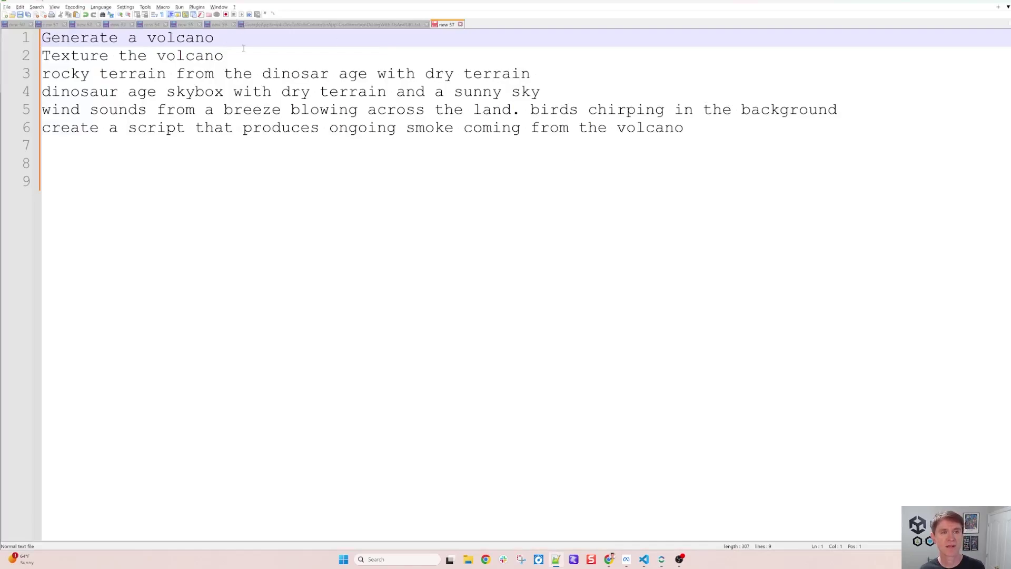
pyautogui.moveTo(213, 37); pyautogui.dragTo(42, 37)
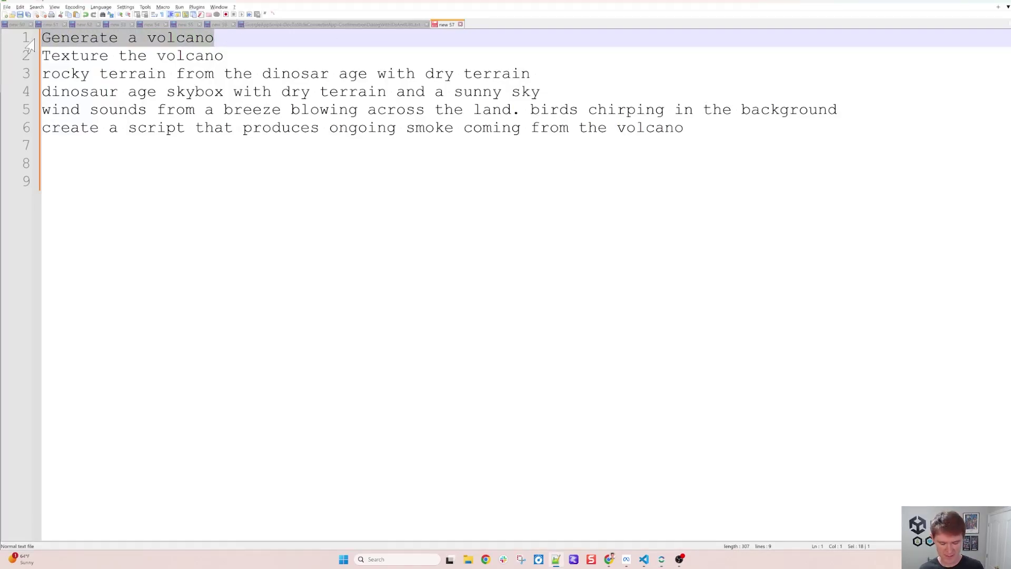
pyautogui.hotkey('alt', 'Tab')
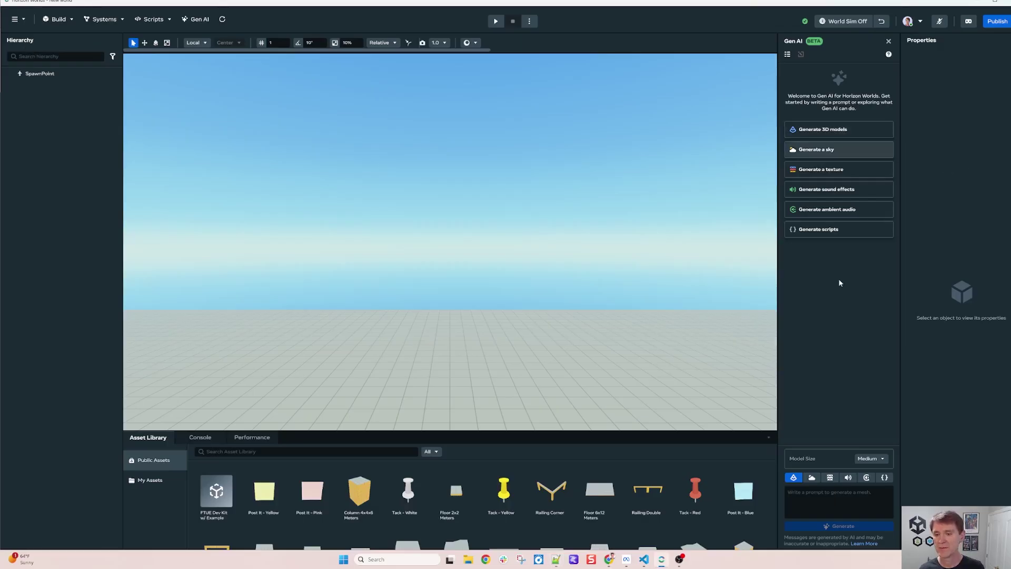
pyautogui.click(793, 479)
pyautogui.hotkey('ctrl', 'v')
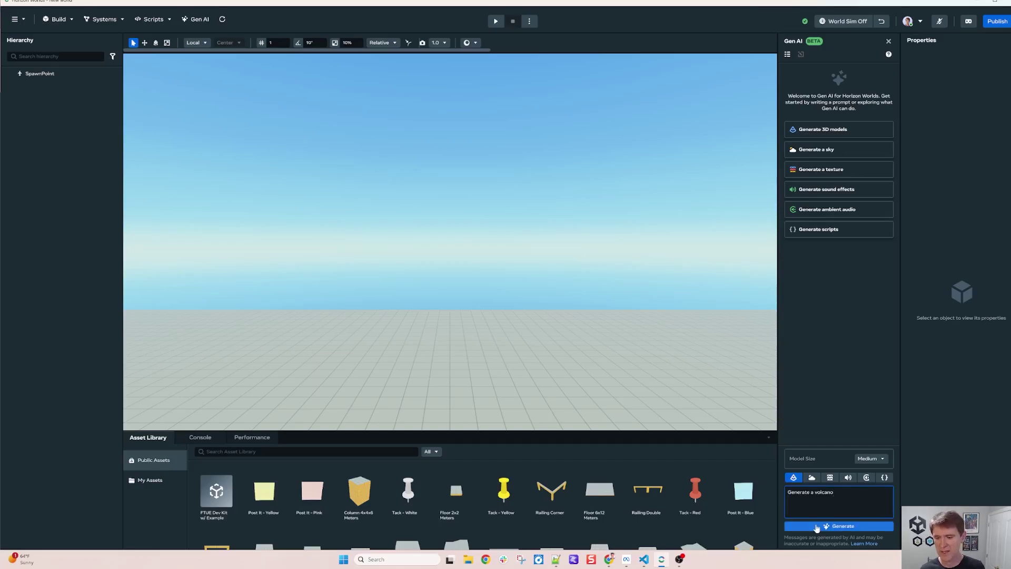
pyautogui.click(817, 525)
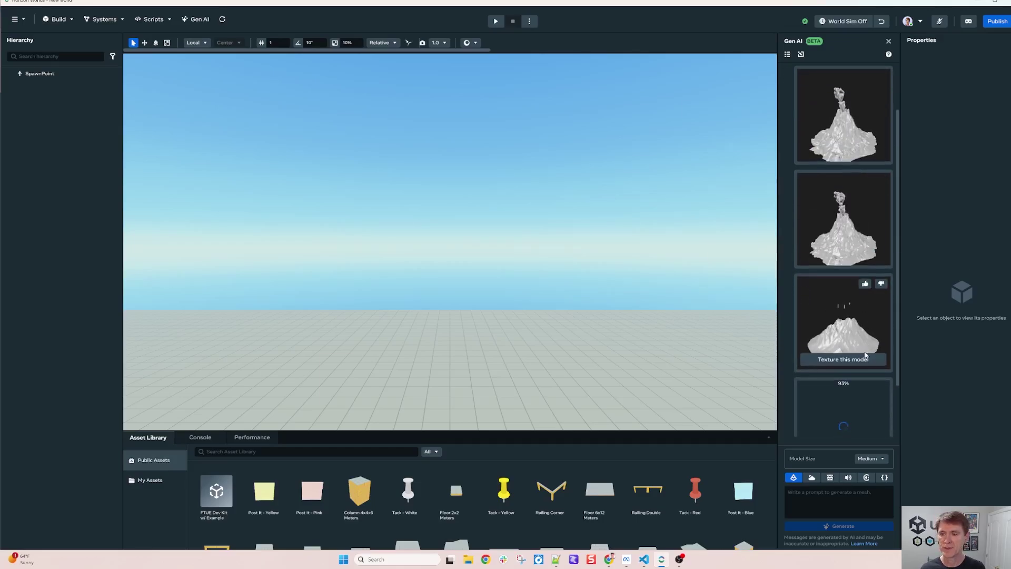
# Compare the generated volcano shapes and texture the fourth one, the wide cone with a smoke cloud at its peak
pyautogui.scroll(-2, 863, 363)
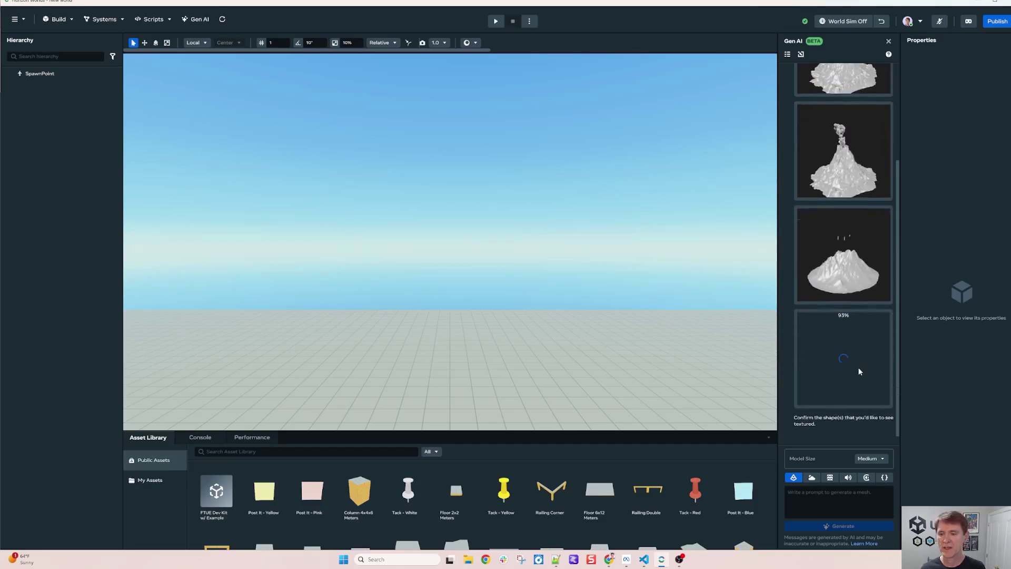
pyautogui.scroll(2, 858, 367)
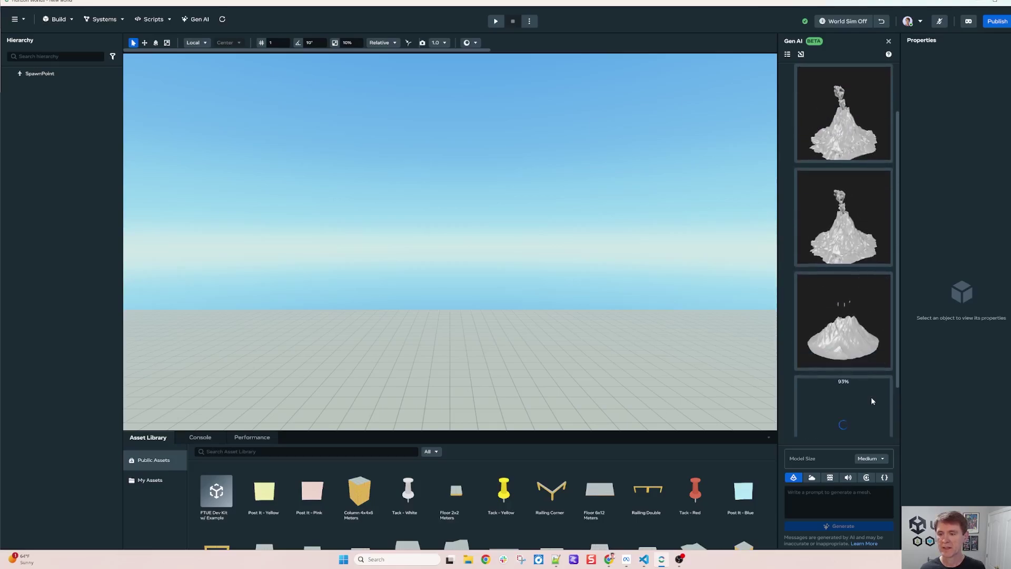
pyautogui.scroll(-2, 871, 398)
pyautogui.scroll(4, 871, 398)
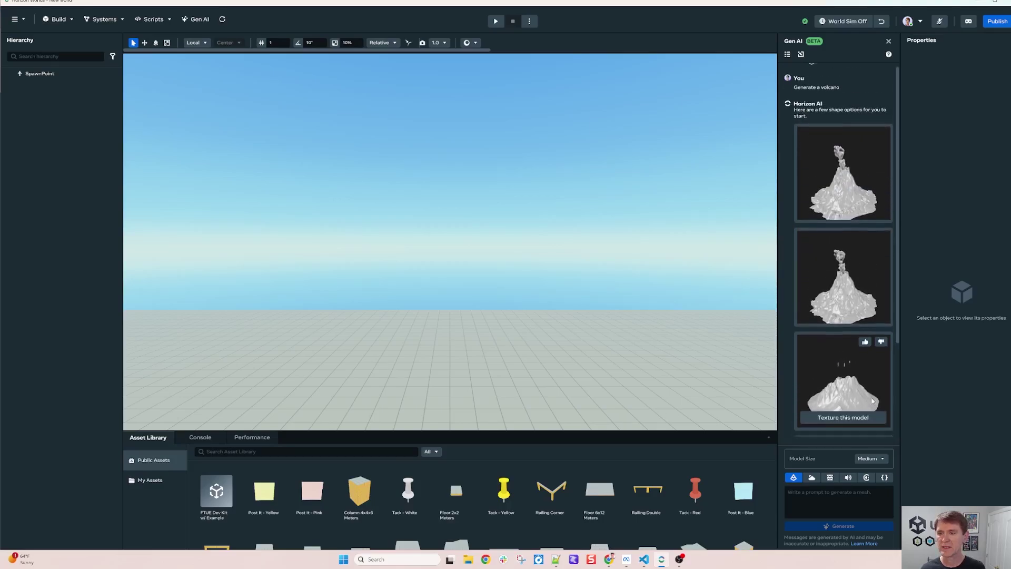
pyautogui.scroll(-3, 849, 307)
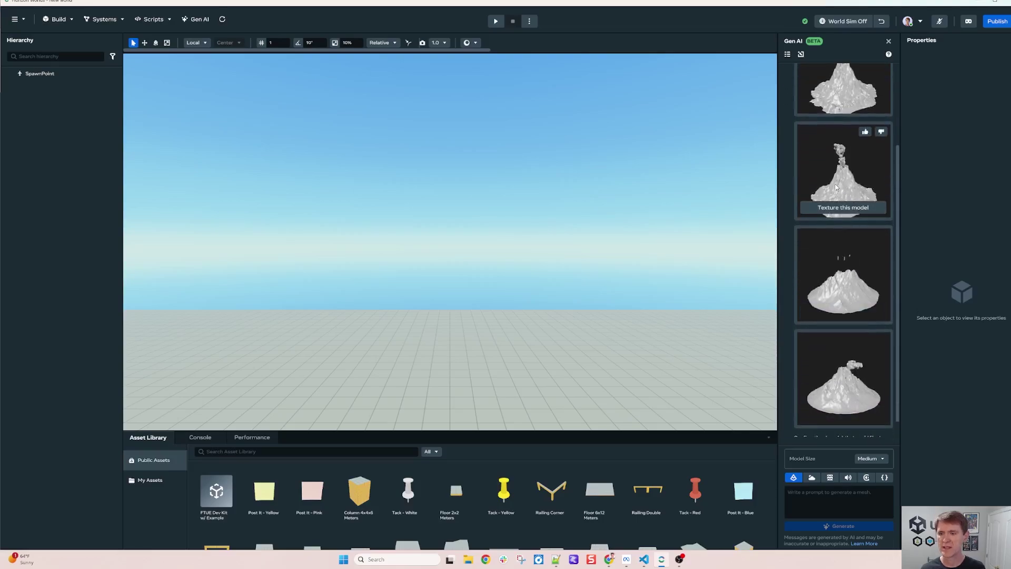
pyautogui.scroll(1, 865, 407)
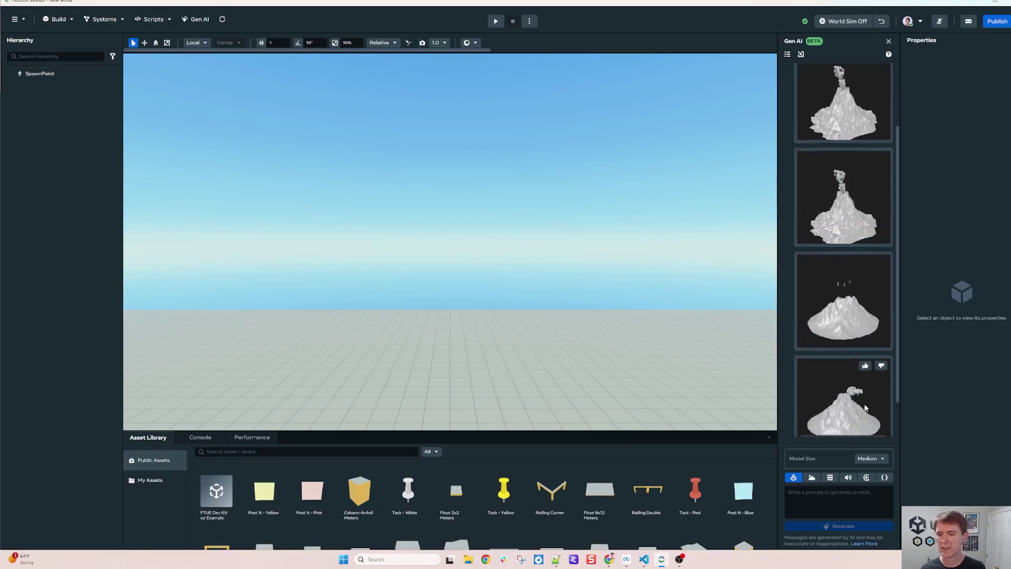
pyautogui.scroll(-2, 865, 407)
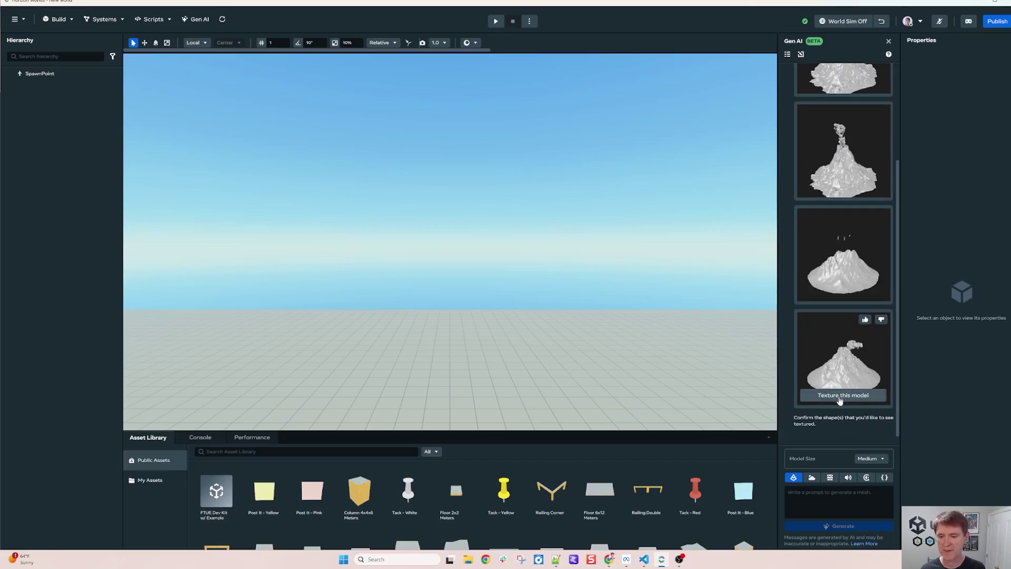
pyautogui.click(843, 396)
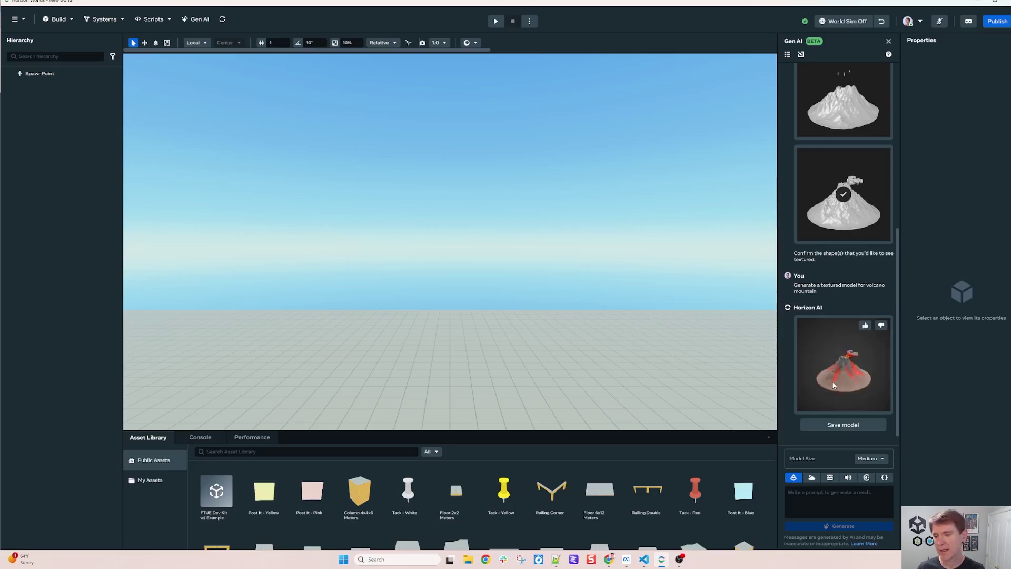
# Review the textured volcano mountain and save the model to the assets
pyautogui.scroll(3, 845, 379)
pyautogui.scroll(-3, 842, 381)
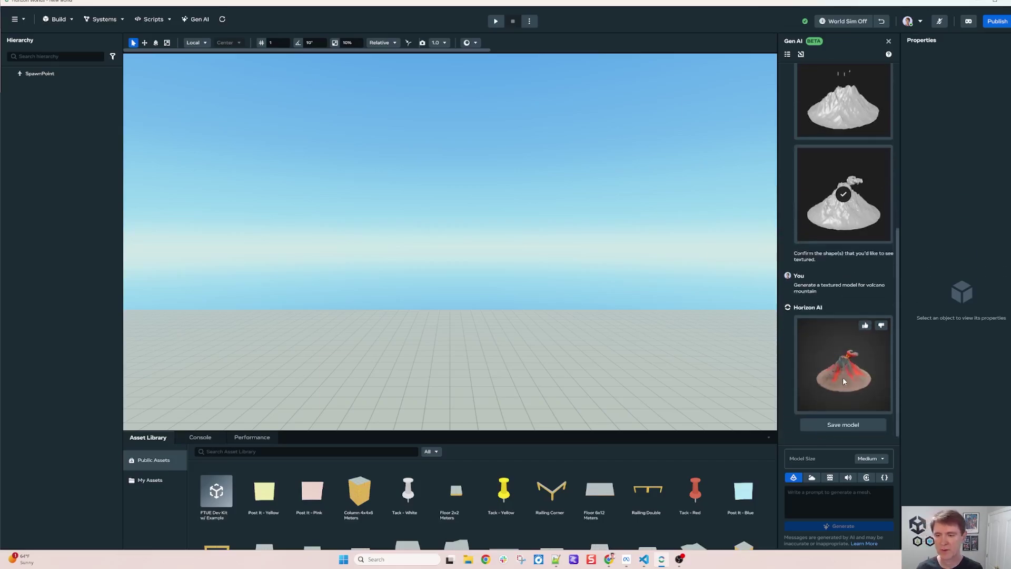
pyautogui.click(840, 424)
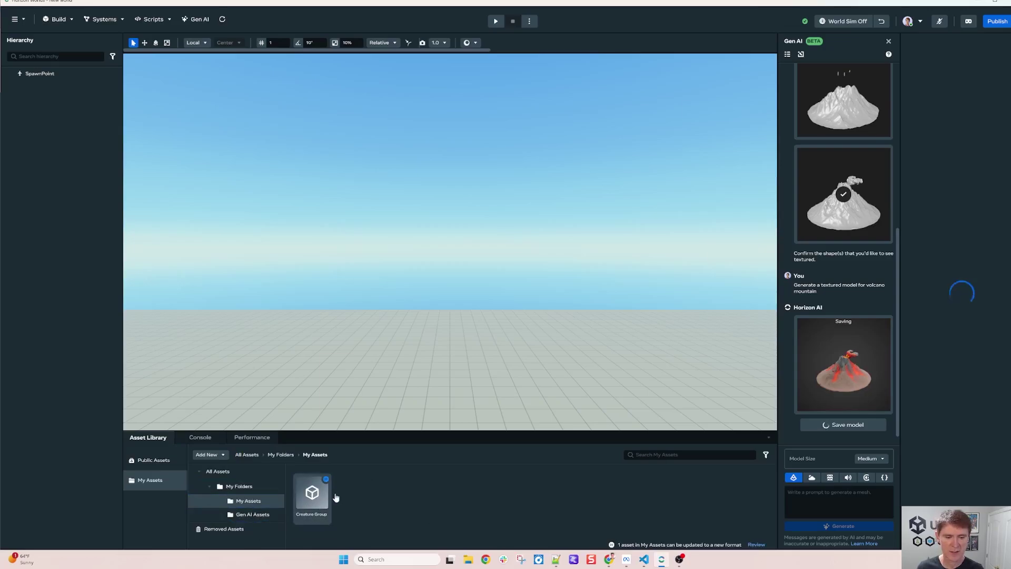
# Place the newly saved volcano_mountain from Gen AI Assets in the scene at about X -1.39, Y 5.38
pyautogui.click(311, 491)
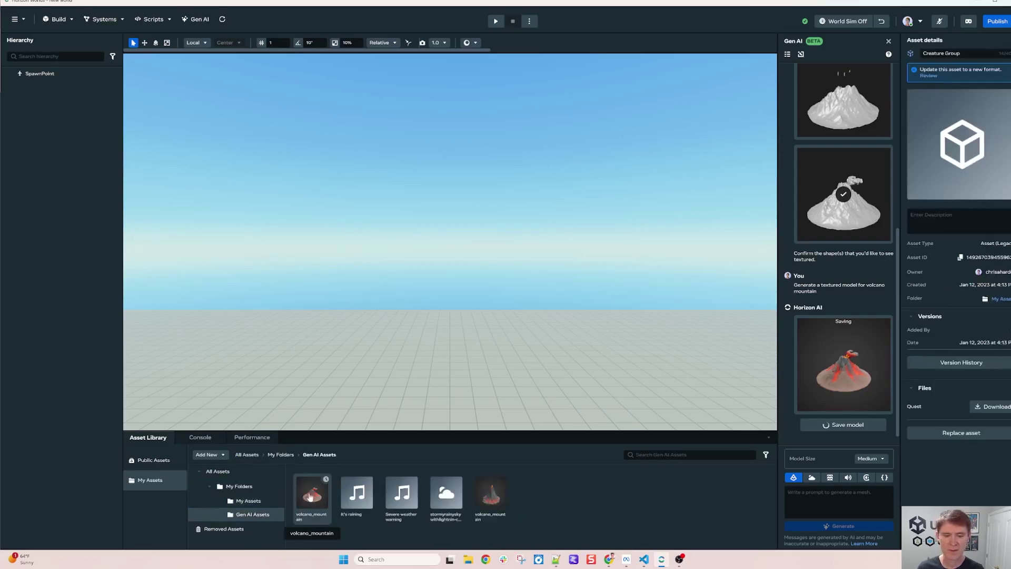
pyautogui.click(489, 498)
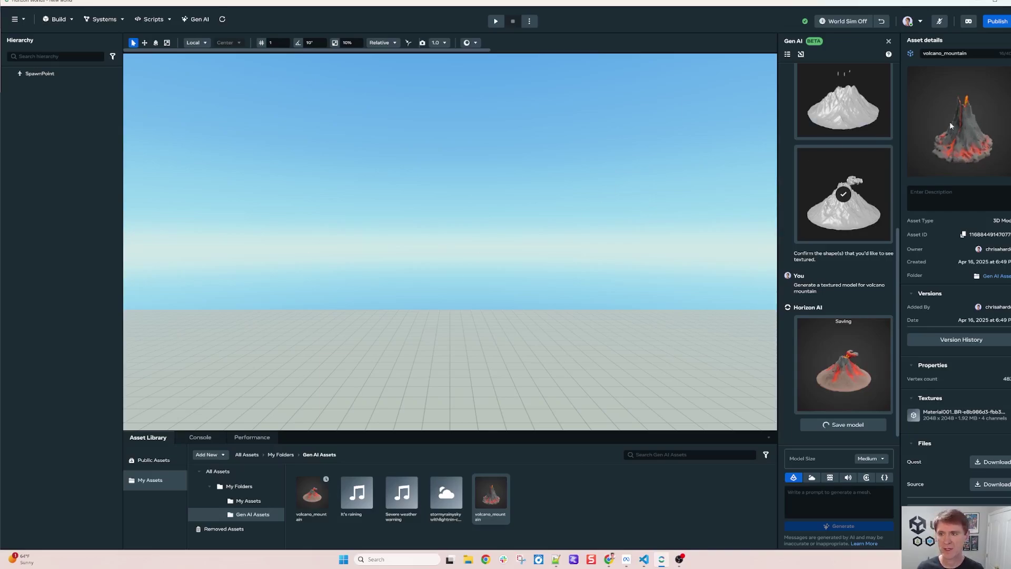
pyautogui.click(307, 497)
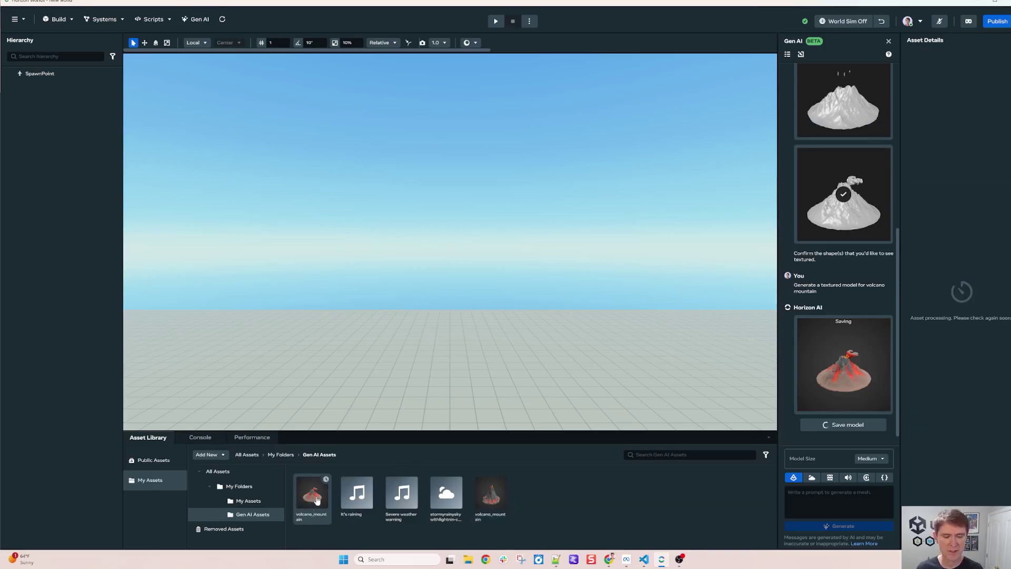
pyautogui.rightClick(317, 499)
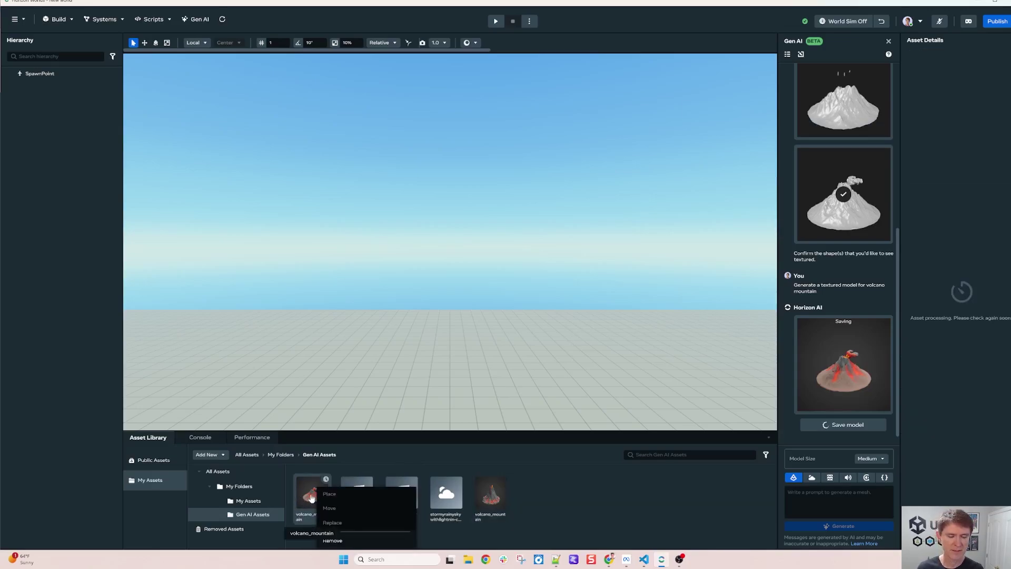
pyautogui.click(390, 322)
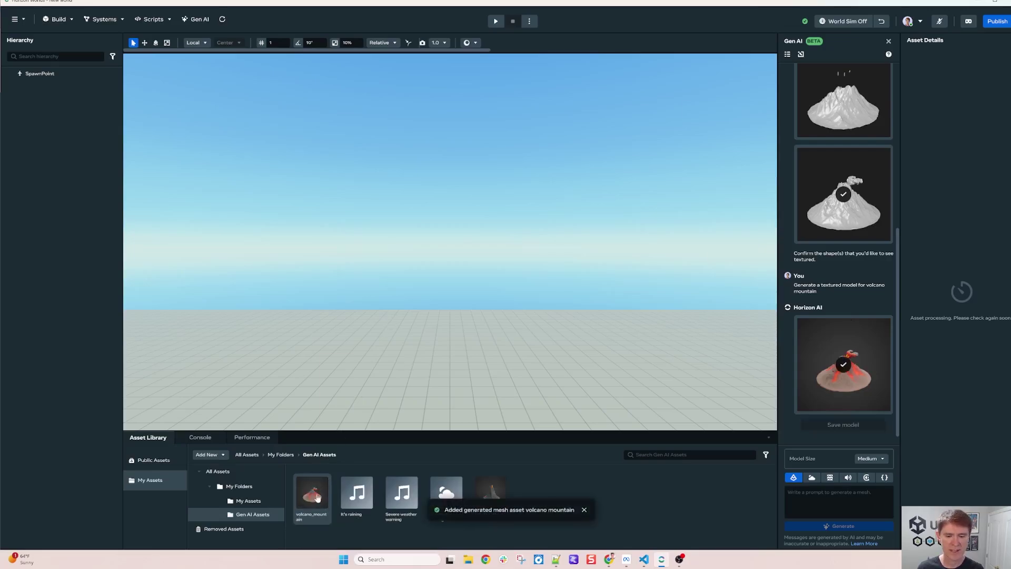
pyautogui.moveTo(317, 498); pyautogui.dragTo(352, 332)
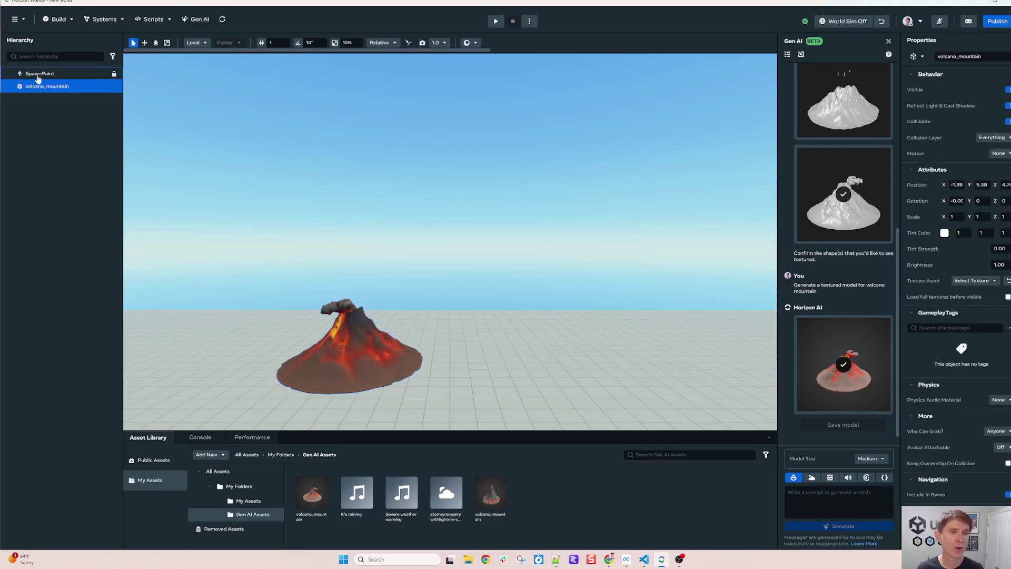
pyautogui.click(18, 19)
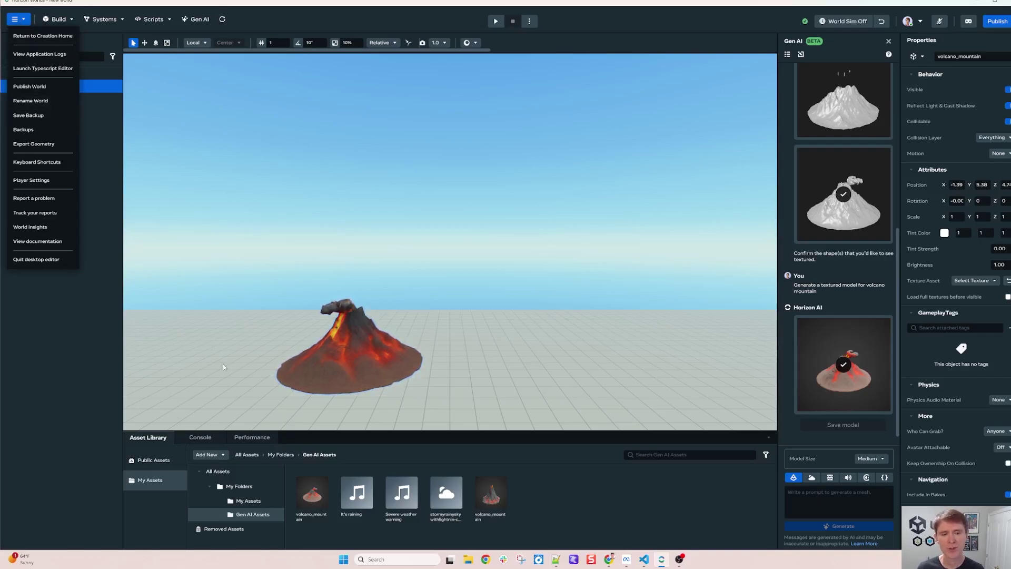
pyautogui.click(368, 372)
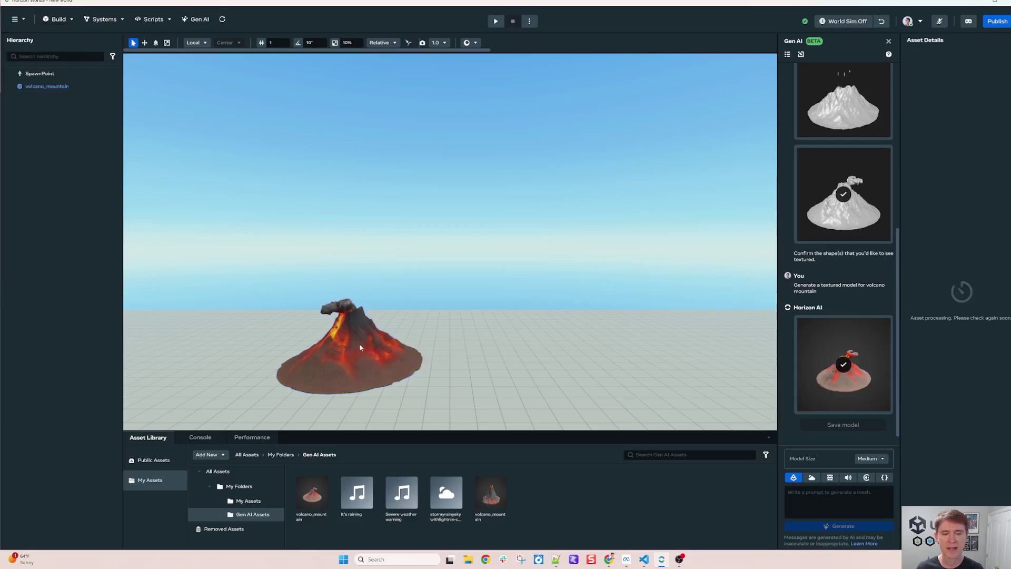
pyautogui.moveTo(359, 344); pyautogui.dragTo(485, 315)
pyautogui.click(338, 346)
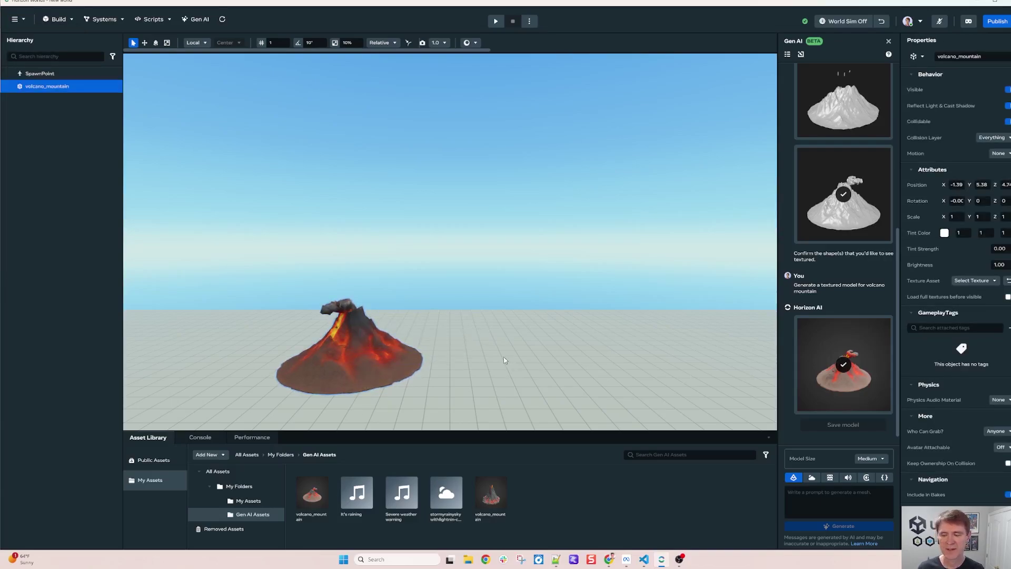
pyautogui.click(437, 388)
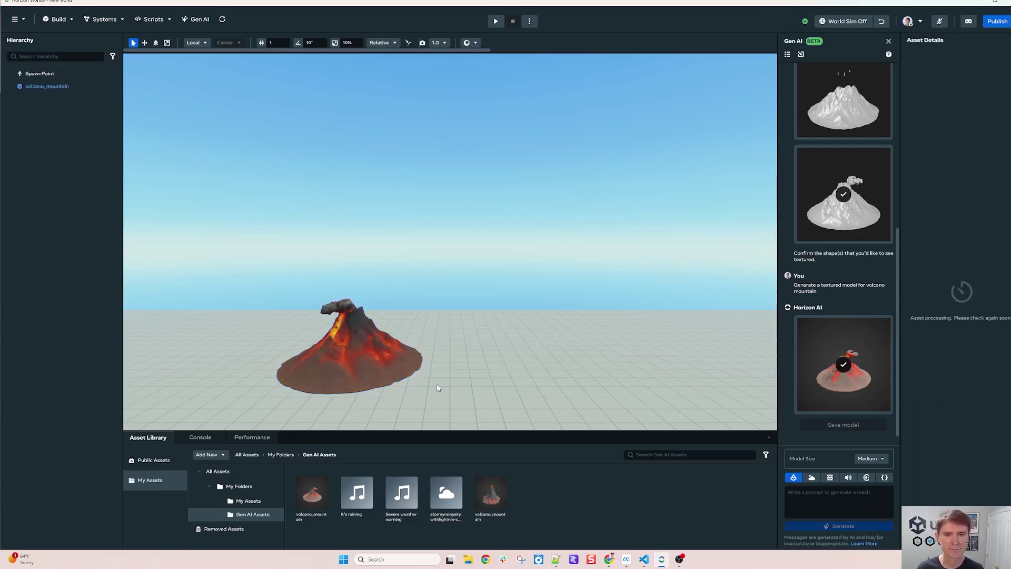
# Preview the world in play mode to check how the volcano sits relative to the avatar, and exit the preview
pyautogui.click(494, 25)
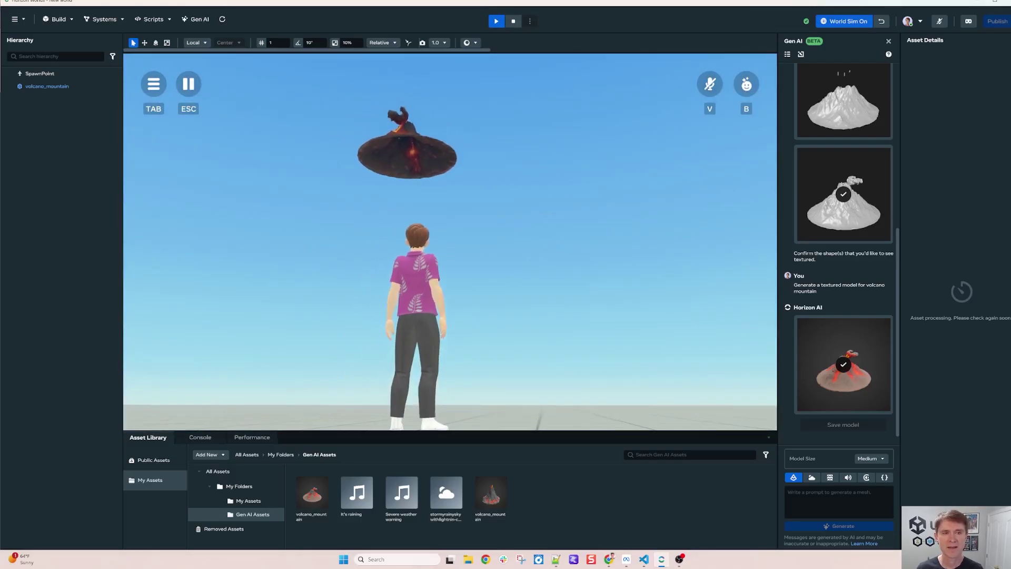
pyautogui.press('Escape')
# Set the volcano_mountain object's Y position to 0
pyautogui.click(370, 363)
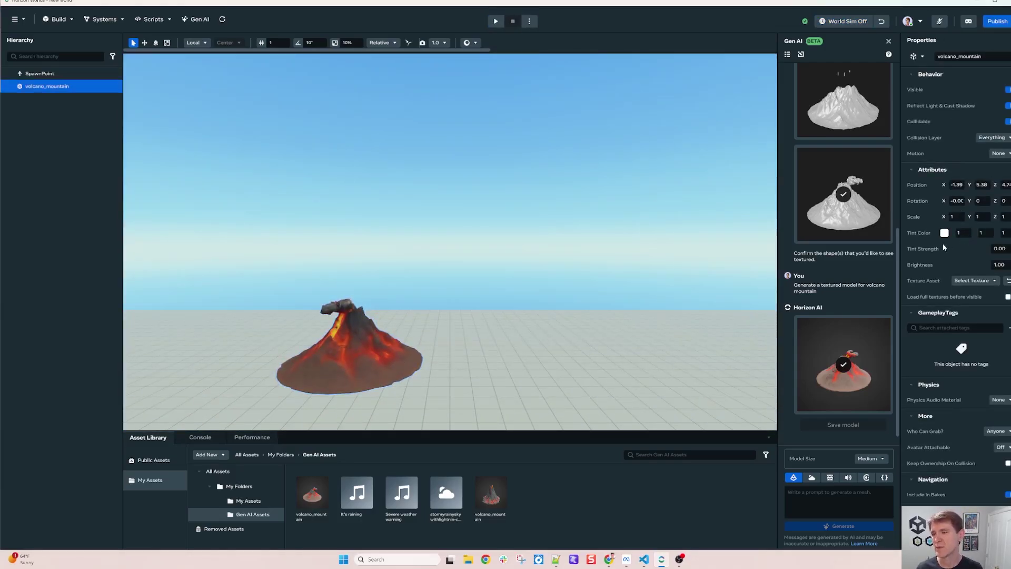
pyautogui.click(988, 185)
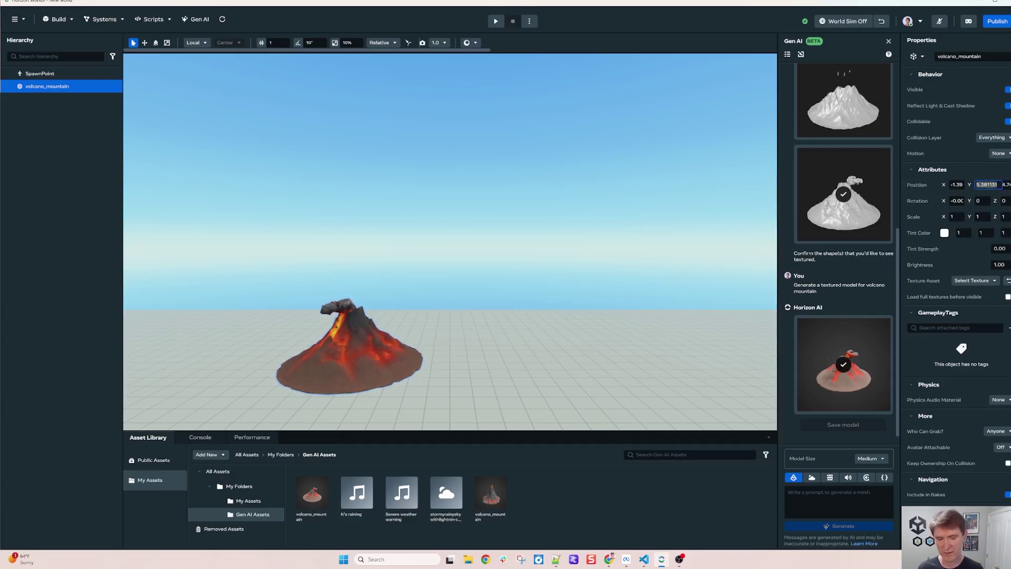
pyautogui.write('0')
pyautogui.scroll(-8, 630, 275)
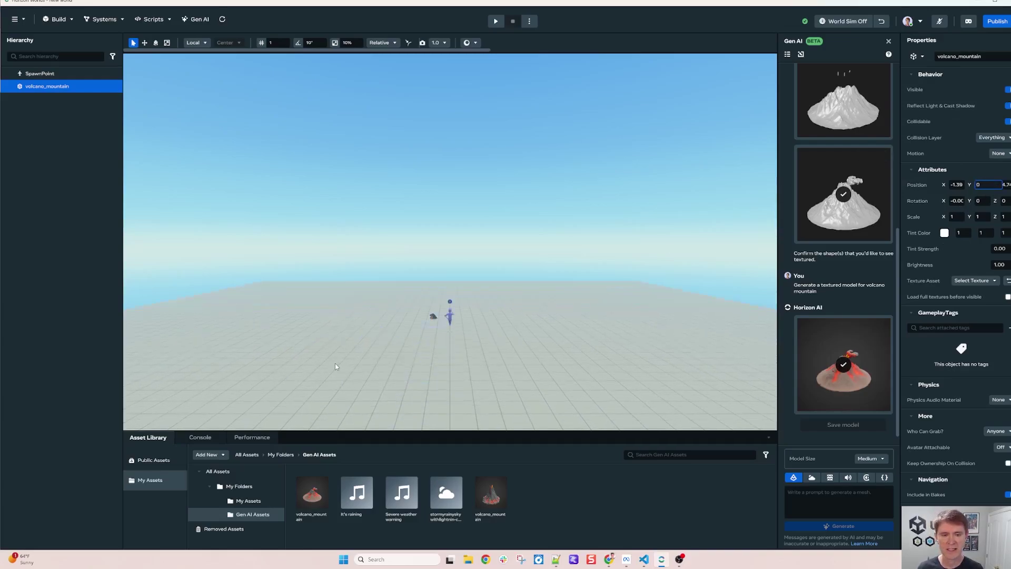
pyautogui.scroll(4, 429, 344)
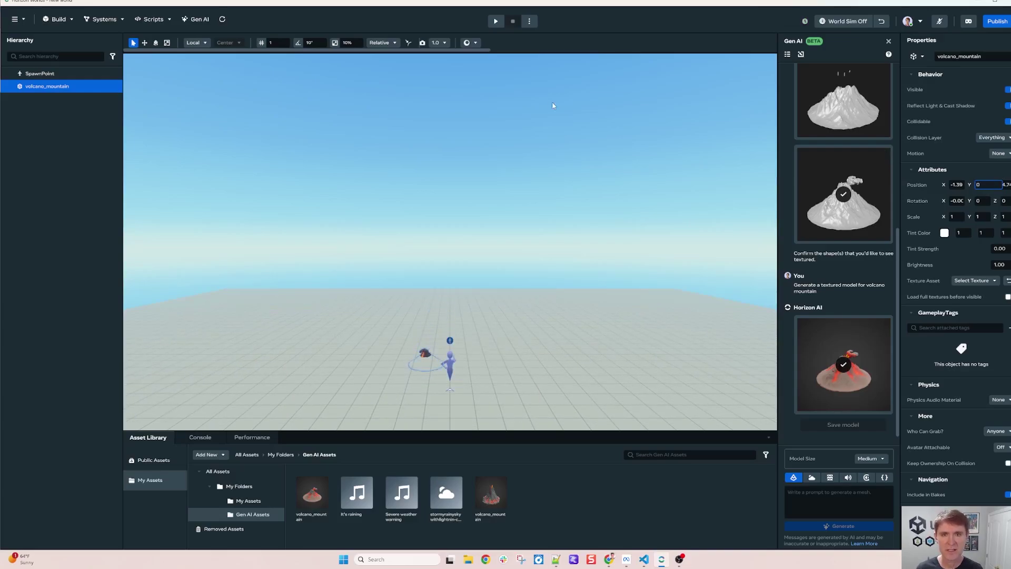
# Playtest the world again to check the repositioned volcano, stop the simulation and reselect volcano_mountain
pyautogui.click(502, 23)
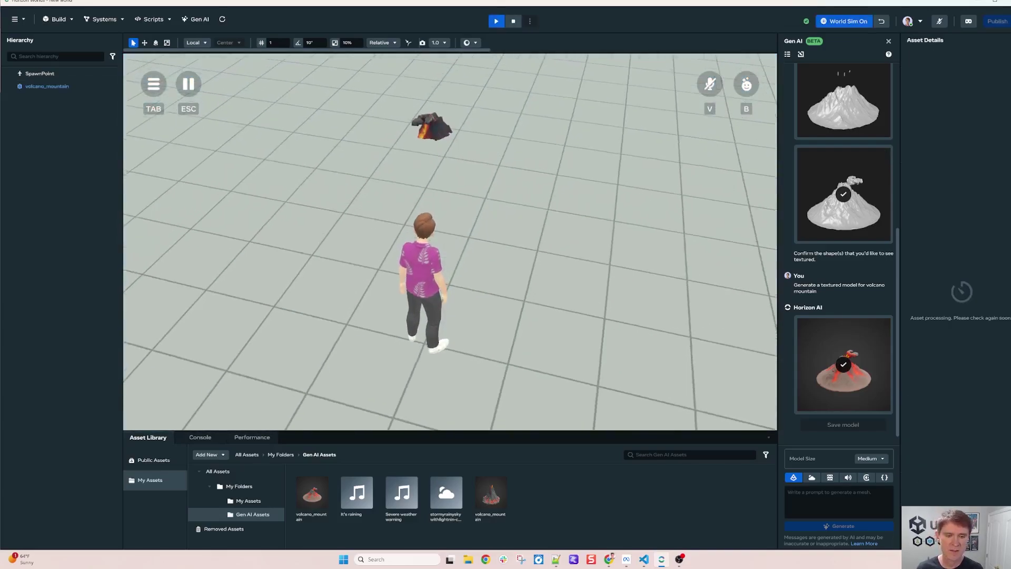
pyautogui.press('Escape')
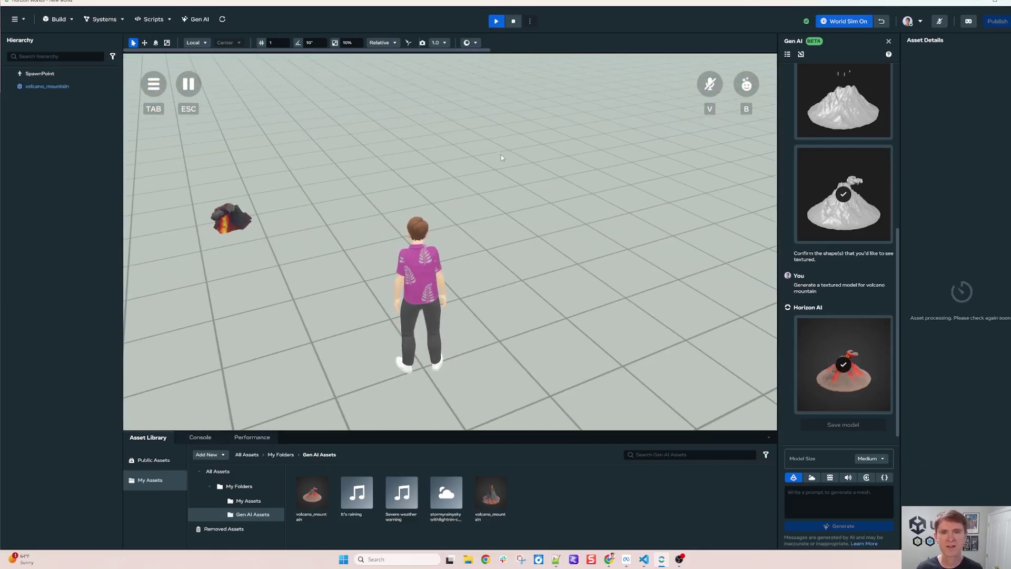
pyautogui.click(513, 21)
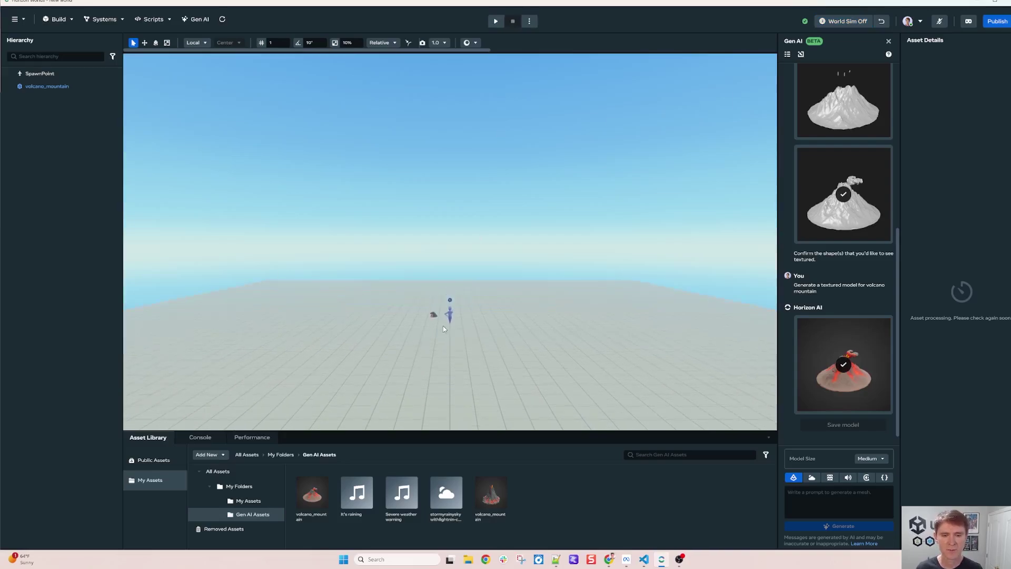
pyautogui.click(423, 365)
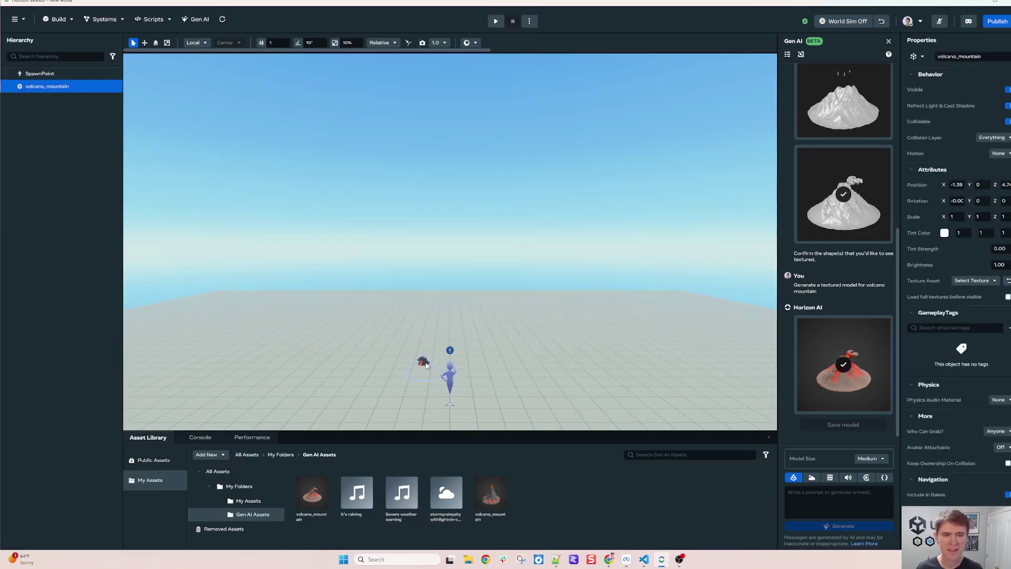
# Raise volcano_mountain to about Y 0.75 and scale it up uniformly to about 15.95
pyautogui.press('w')
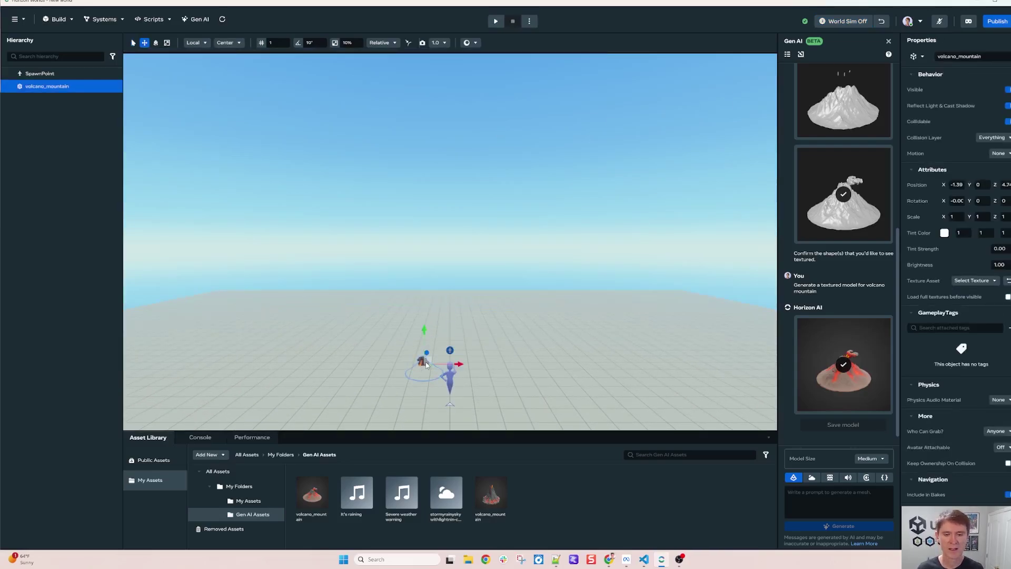
pyautogui.moveTo(430, 311); pyautogui.dragTo(429, 316)
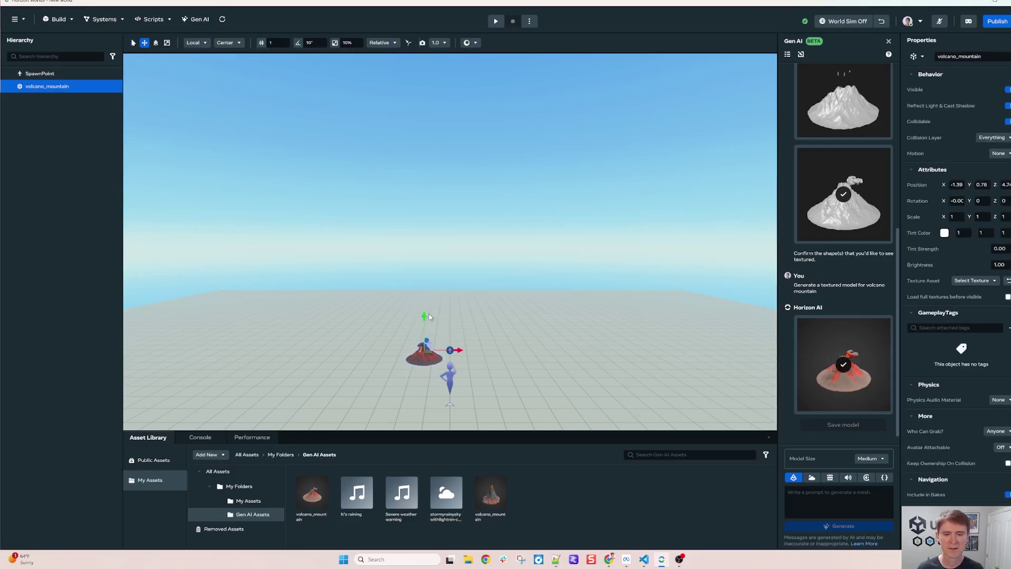
pyautogui.press('e')
pyautogui.press('r')
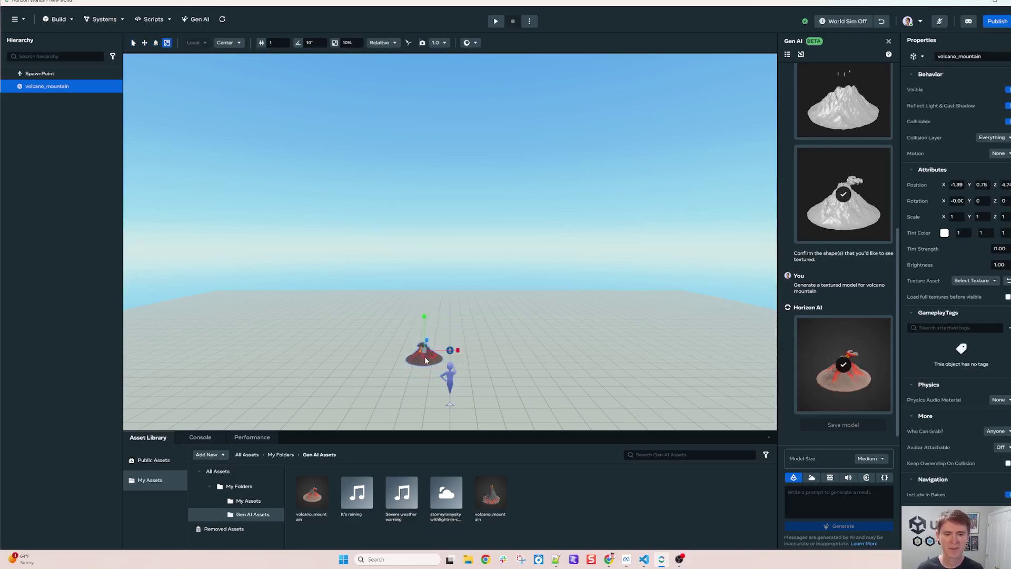
pyautogui.moveTo(426, 356); pyautogui.dragTo(1007, 15)
pyautogui.press('e')
pyautogui.press('w')
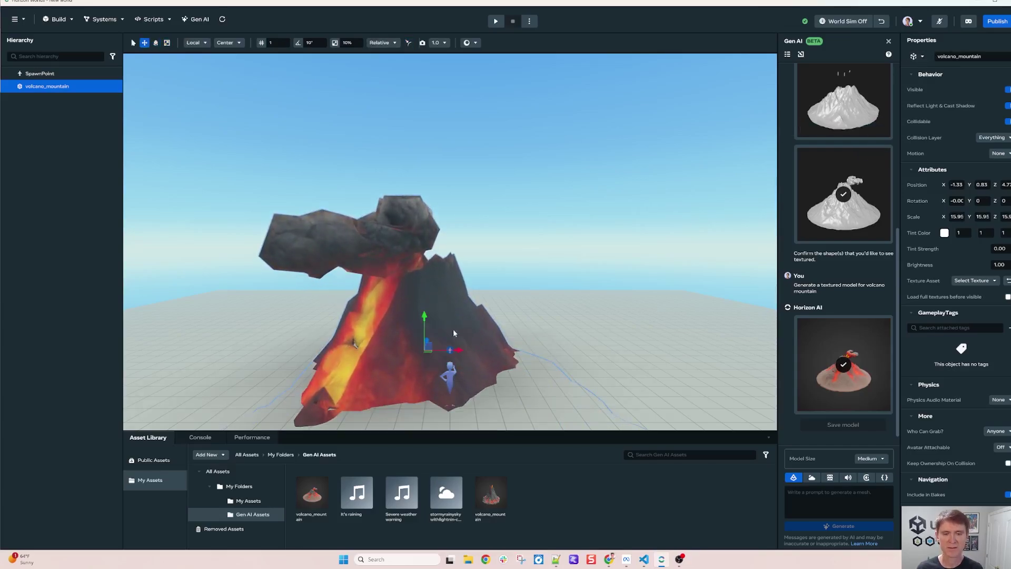
# Raise the enlarged volcano_mountain to about Y 7.51 so its base rests on the ground grid
pyautogui.moveTo(432, 342); pyautogui.dragTo(445, 215)
pyautogui.hotkey('ctrl', 'z')
pyautogui.moveTo(423, 316); pyautogui.dragTo(426, 162)
pyautogui.scroll(-5, 439, 278)
pyautogui.scroll(-2, 439, 277)
pyautogui.scroll(6, 438, 275)
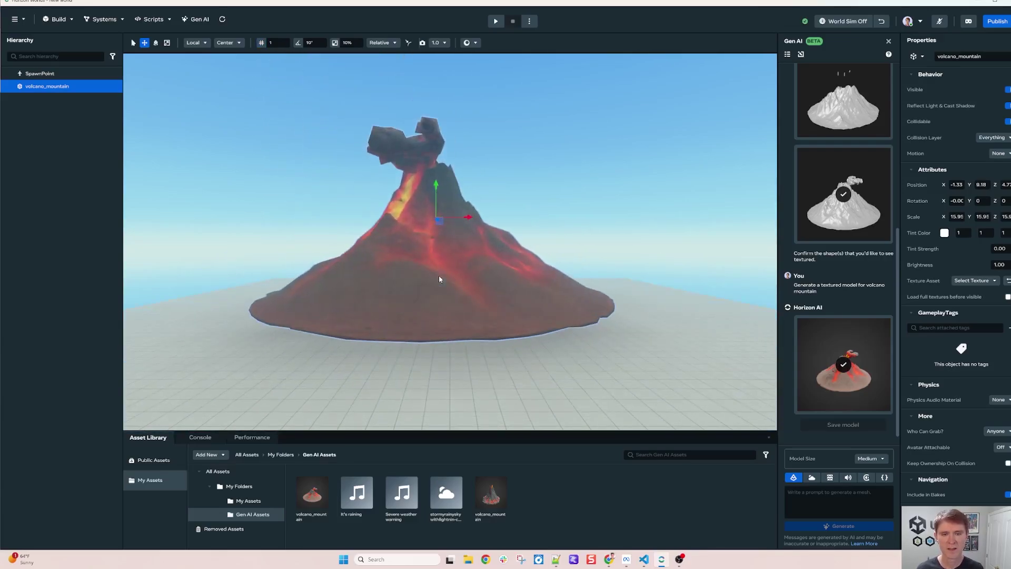
pyautogui.moveTo(432, 183); pyautogui.dragTo(431, 203)
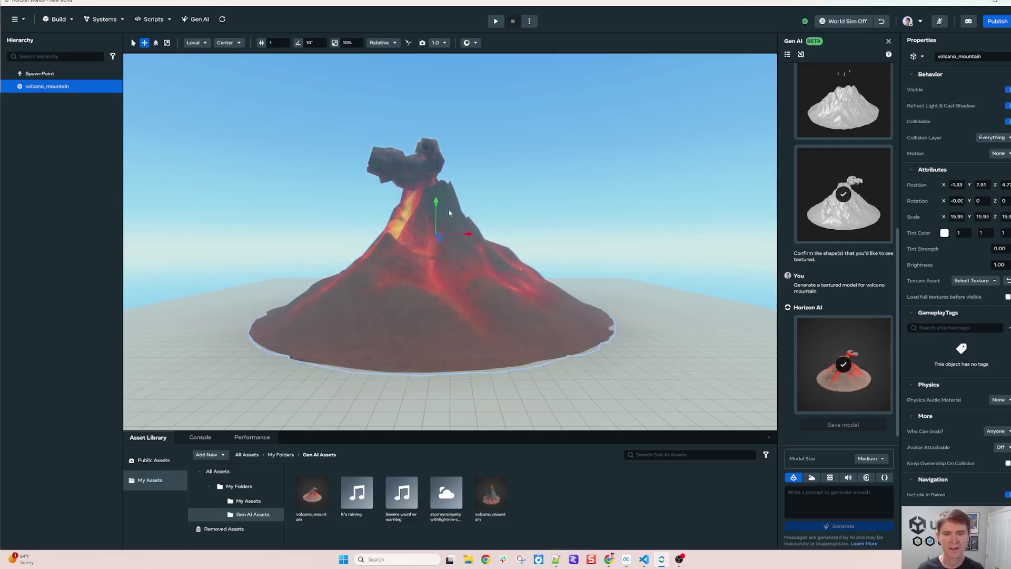
# Move volcano_mountain back behind the spawn point to about Z 18 and deselect it
pyautogui.moveTo(446, 236); pyautogui.dragTo(564, 198, button='right')
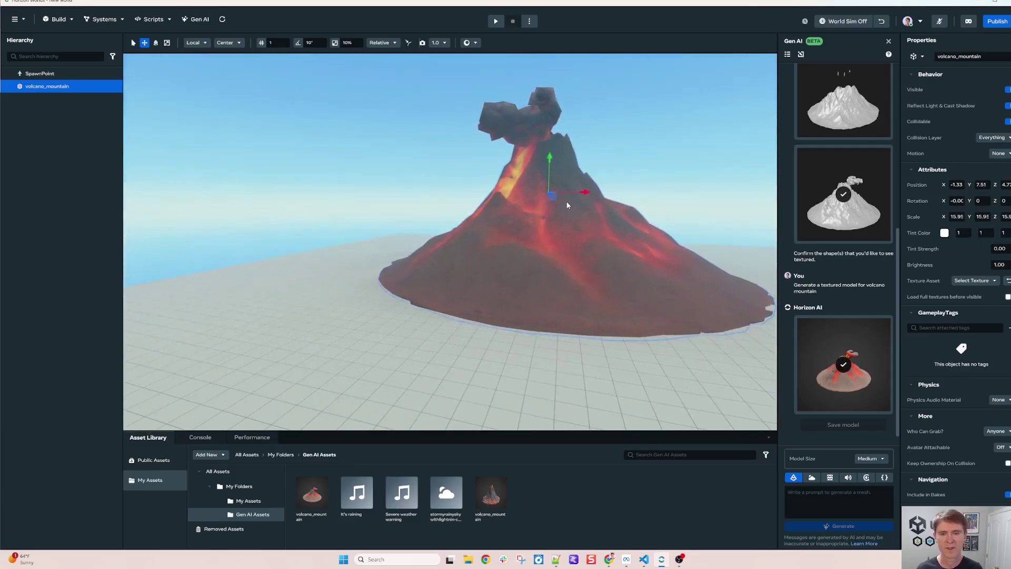
pyautogui.moveTo(411, 223); pyautogui.dragTo(405, 249, button='right')
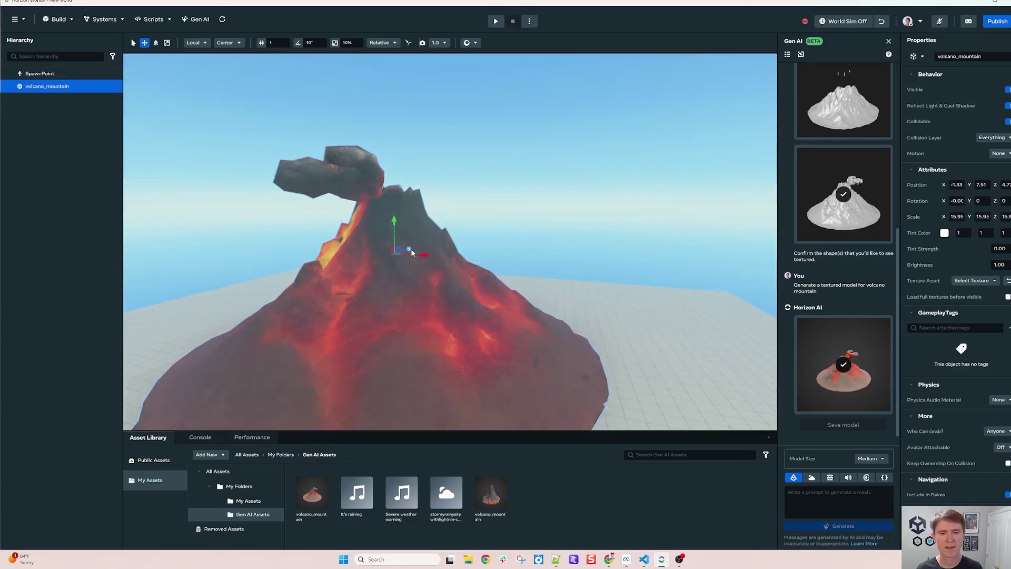
pyautogui.moveTo(409, 251); pyautogui.dragTo(481, 266)
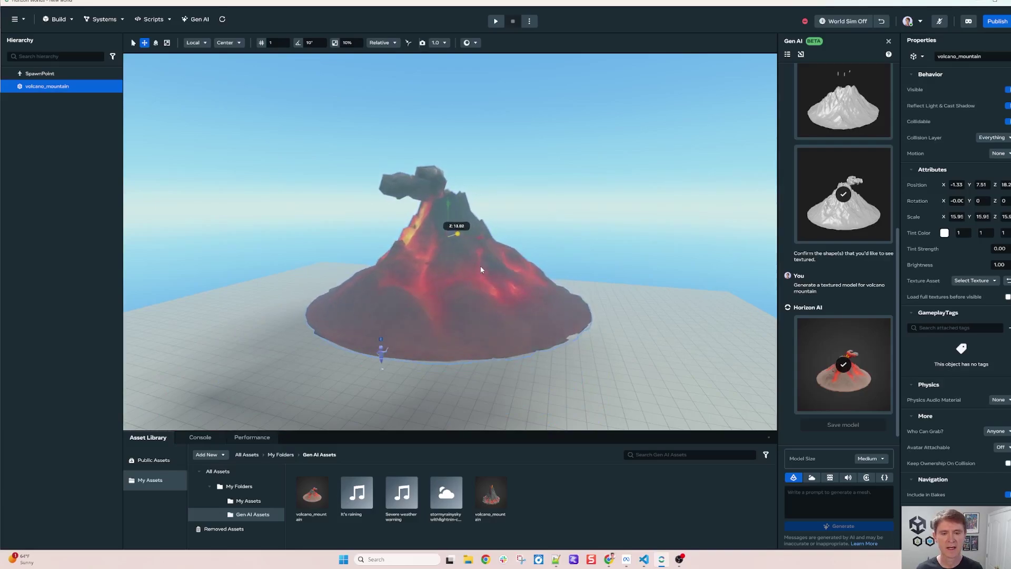
pyautogui.click(579, 276)
pyautogui.scroll(-3, 338, 350)
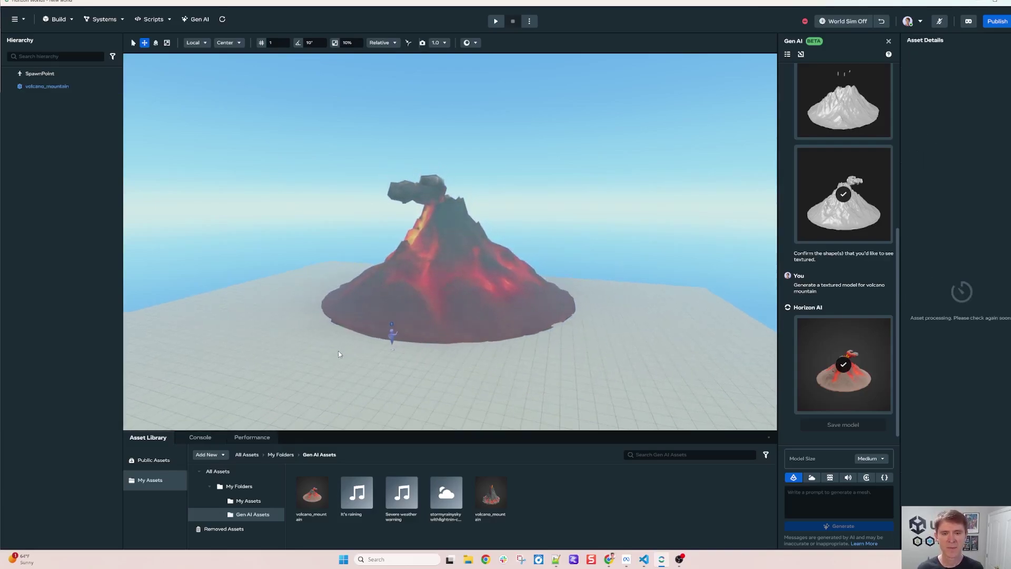
# Examine the placed volcano's smoke and lava up close and compare it with the generated volcano shape options
pyautogui.scroll(1, 330, 353)
pyautogui.scroll(5, 330, 354)
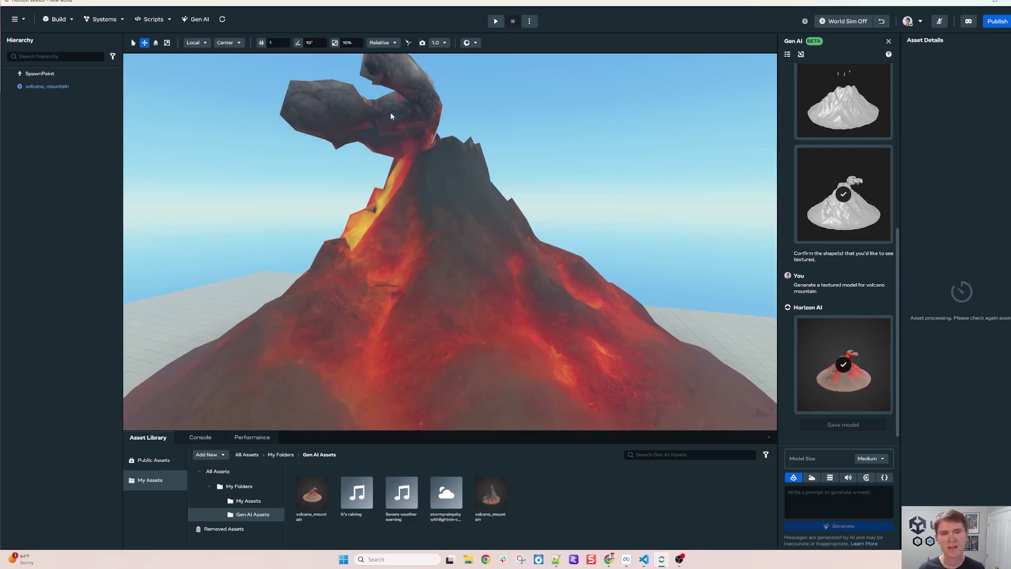
pyautogui.scroll(2, 392, 110)
pyautogui.scroll(-1, 392, 110)
pyautogui.scroll(-2, 393, 110)
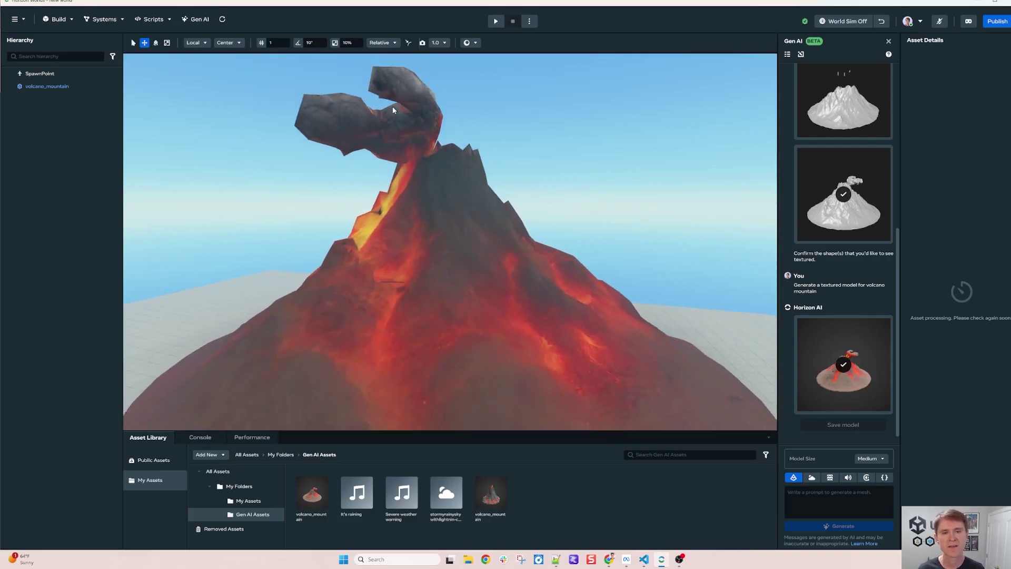
pyautogui.scroll(-3, 393, 110)
pyautogui.scroll(4, 390, 251)
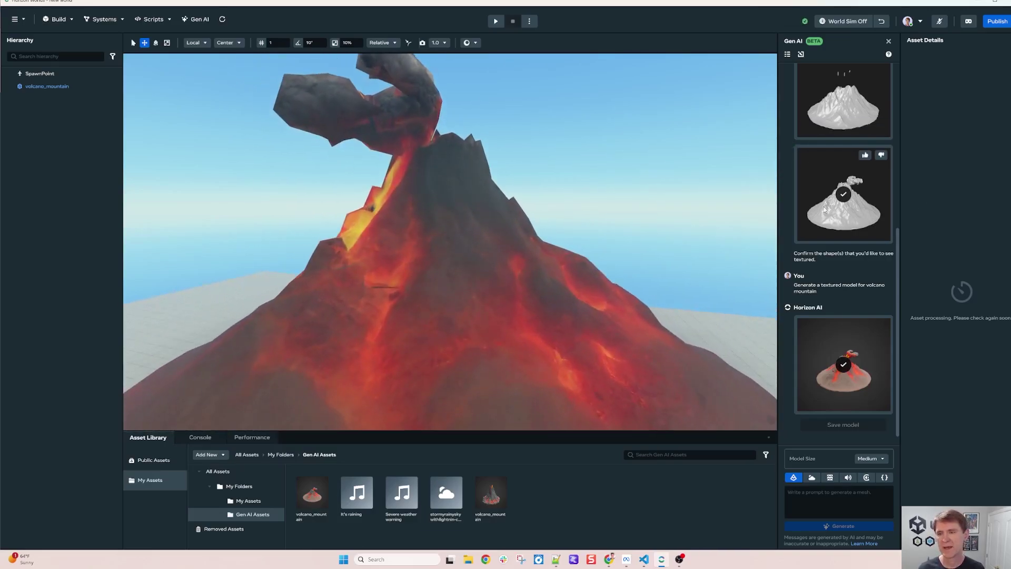
pyautogui.scroll(6, 855, 222)
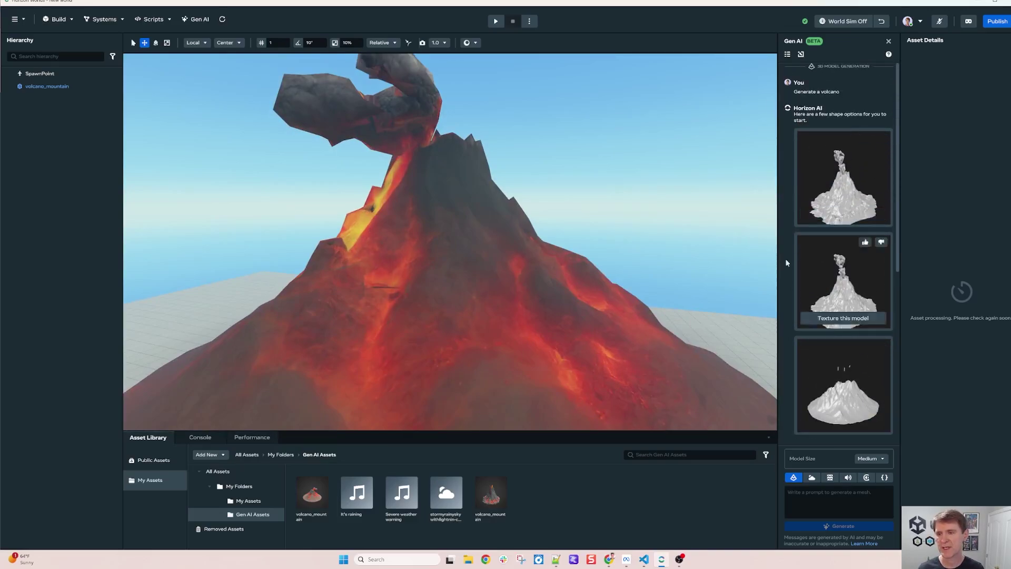
pyautogui.scroll(-3, 394, 217)
pyautogui.keyDown('alt'); pyautogui.moveTo(378, 238); pyautogui.dragTo(474, 317); pyautogui.keyUp('alt')
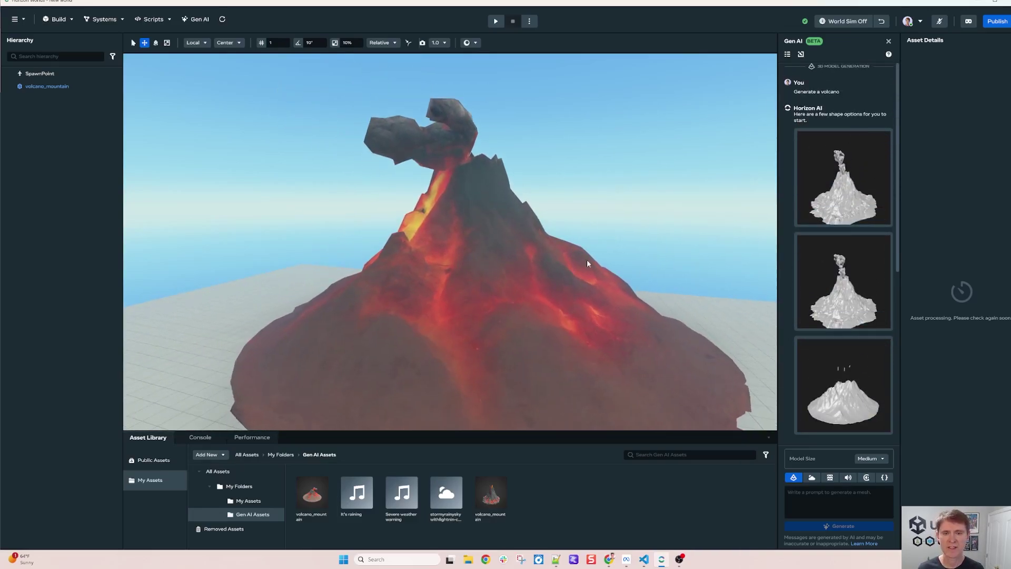
pyautogui.scroll(-3, 837, 232)
pyautogui.scroll(-2, 468, 215)
pyautogui.scroll(-3, 469, 215)
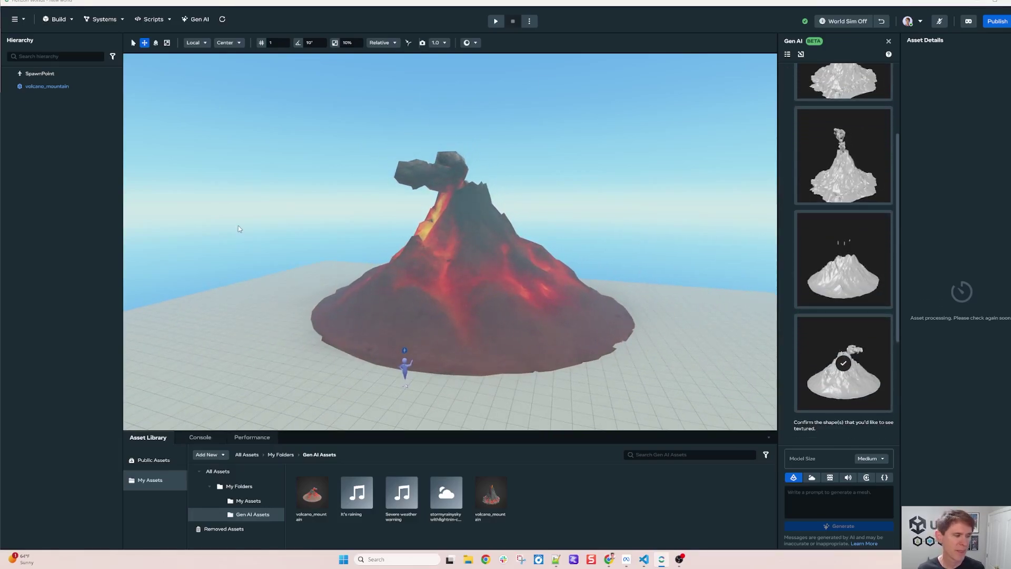
# Copy "rocky terrain from the dinosar age with dry terrain" from the Notepad++ notes into the Gen AI mesh prompt in Horizon Worlds
pyautogui.hotkey('alt', 'Tab')
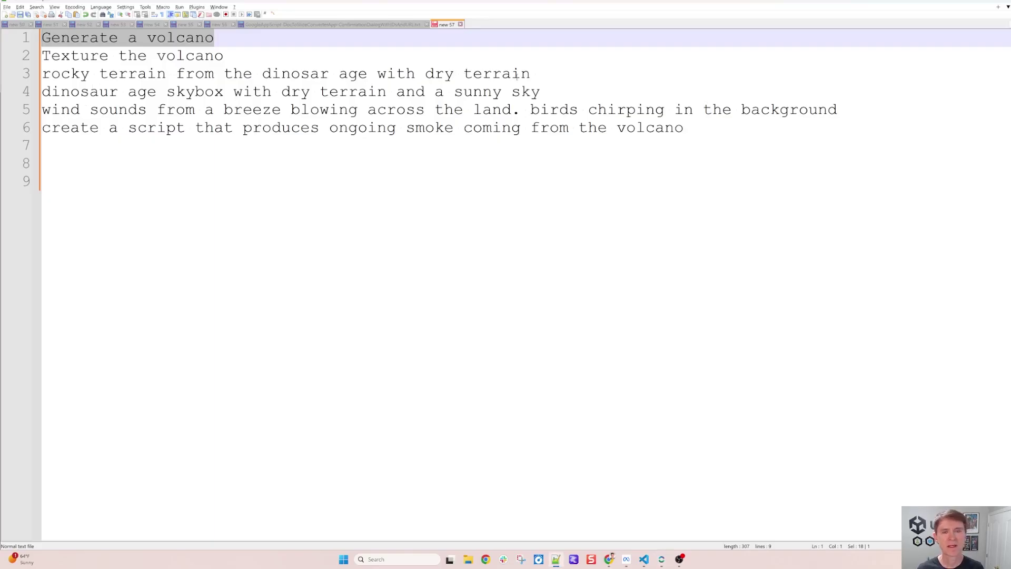
pyautogui.tripleClick(533, 74)
pyautogui.hotkey('ctrl', 'c')
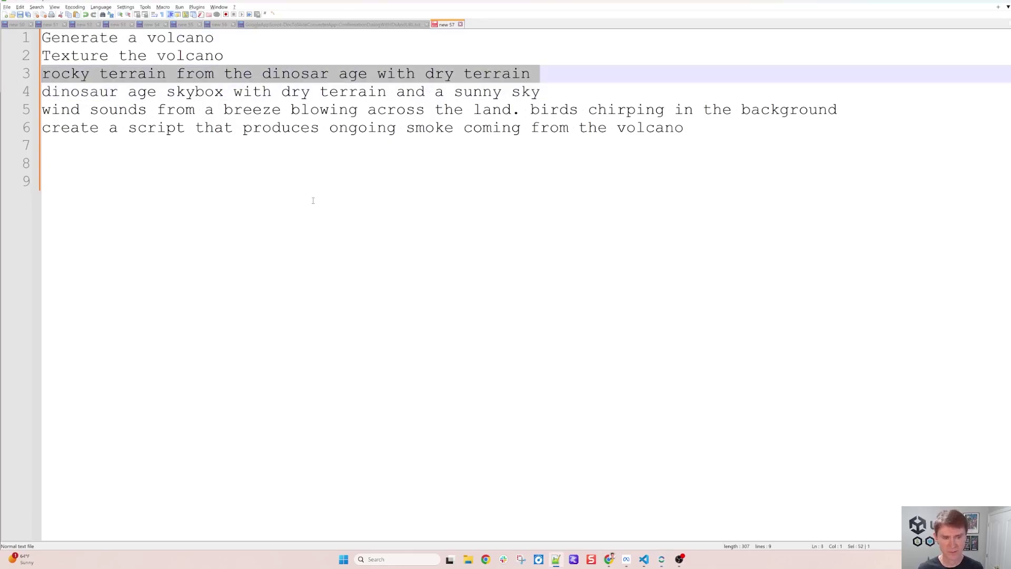
pyautogui.hotkey('alt', 'Tab')
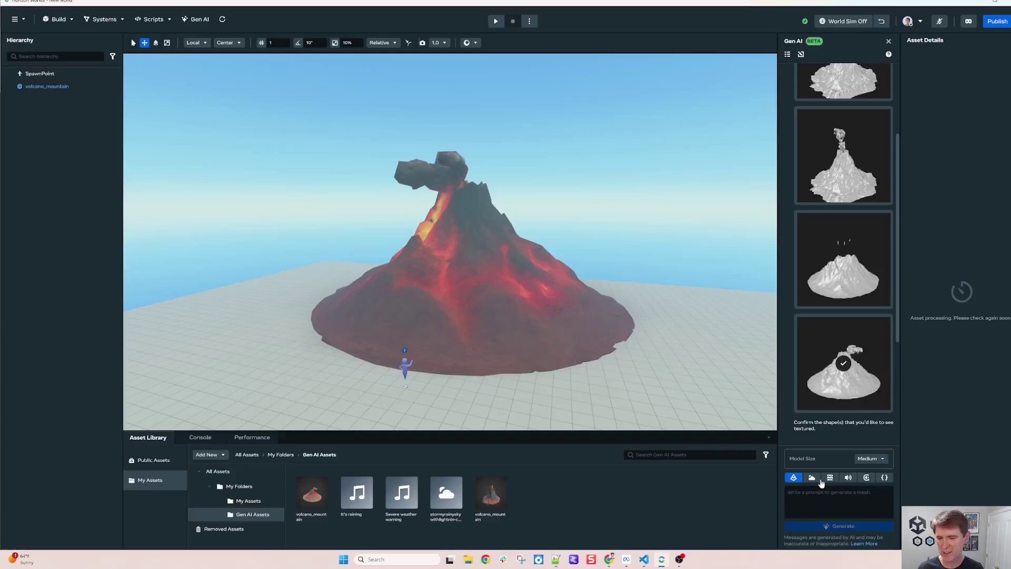
pyautogui.click(825, 505)
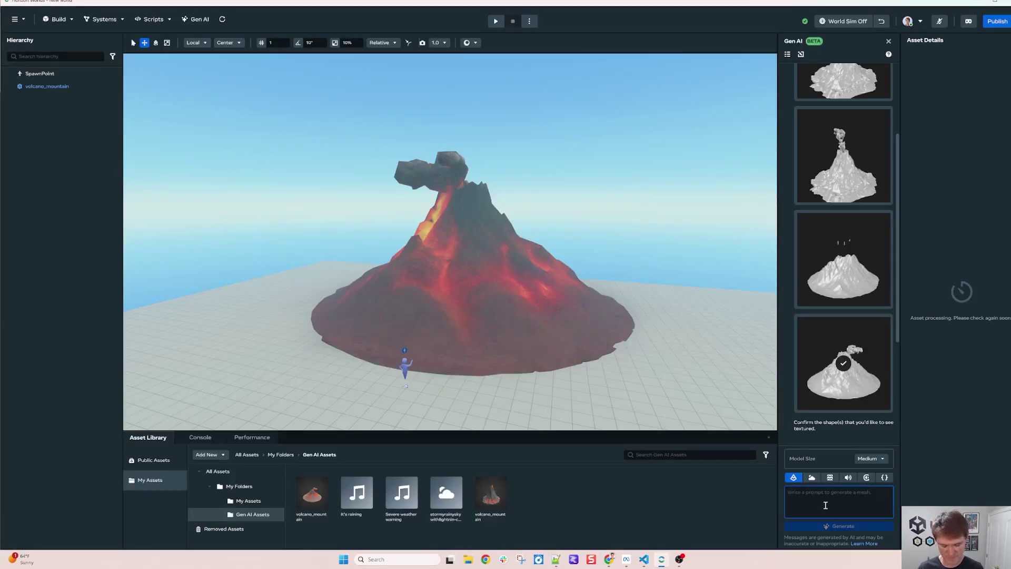
pyautogui.hotkey('ctrl', 'v')
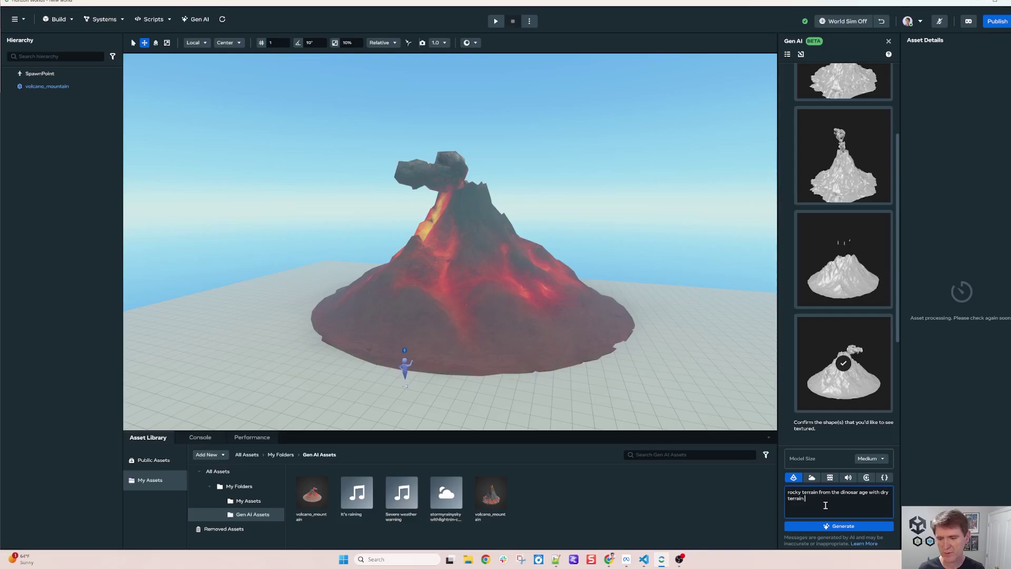
# Replace the prompt's final word with "dirt" and generate the rocky terrain shapes
pyautogui.press('BackSpace')
pyautogui.press('BackSpace')
pyautogui.press('BackSpace')
pyautogui.press('BackSpace')
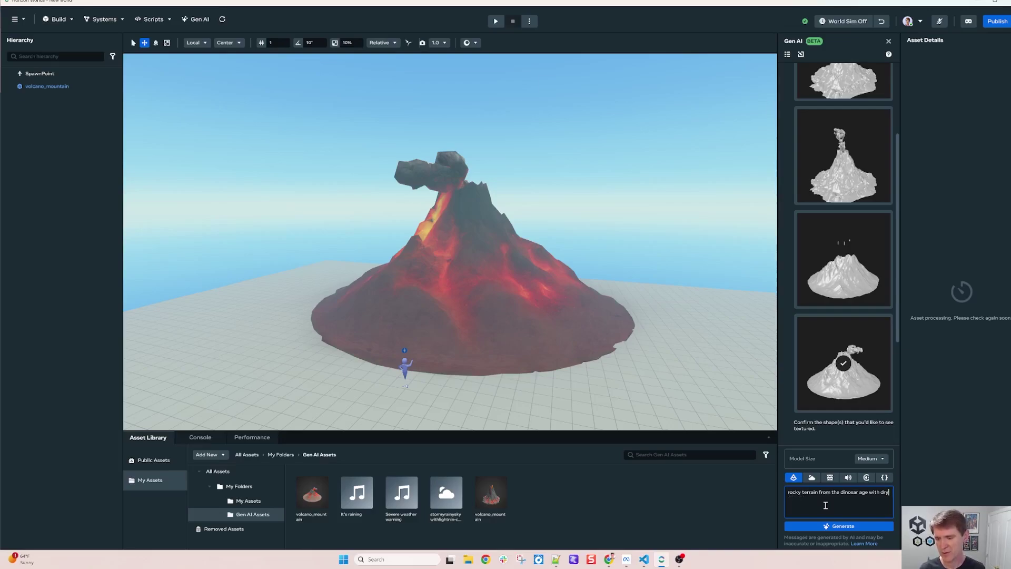
pyautogui.press('Return')
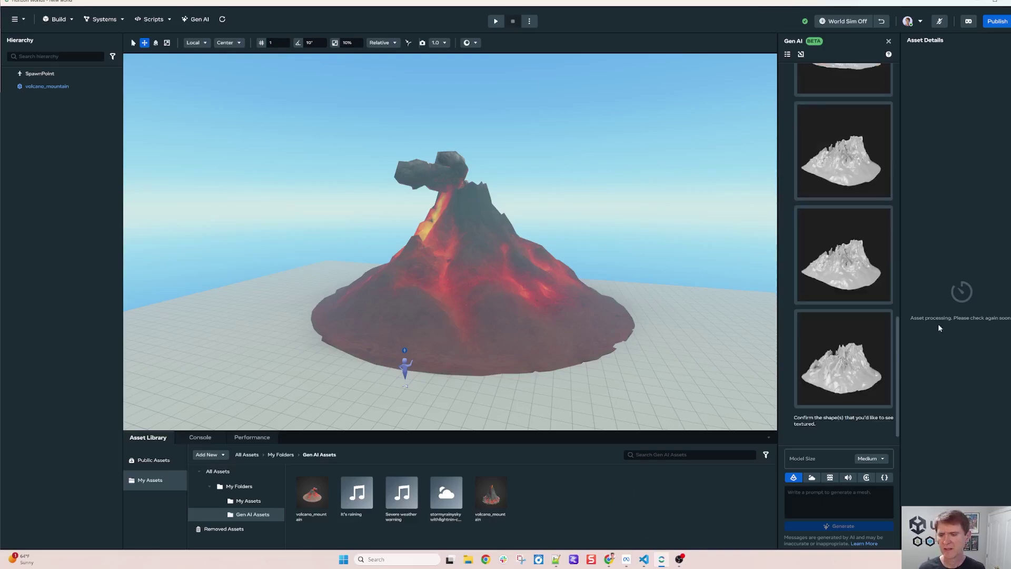
# Compare the generated rocky terrain shape options for one suitable as ground around the volcano
pyautogui.scroll(2, 861, 330)
pyautogui.moveTo(859, 188)
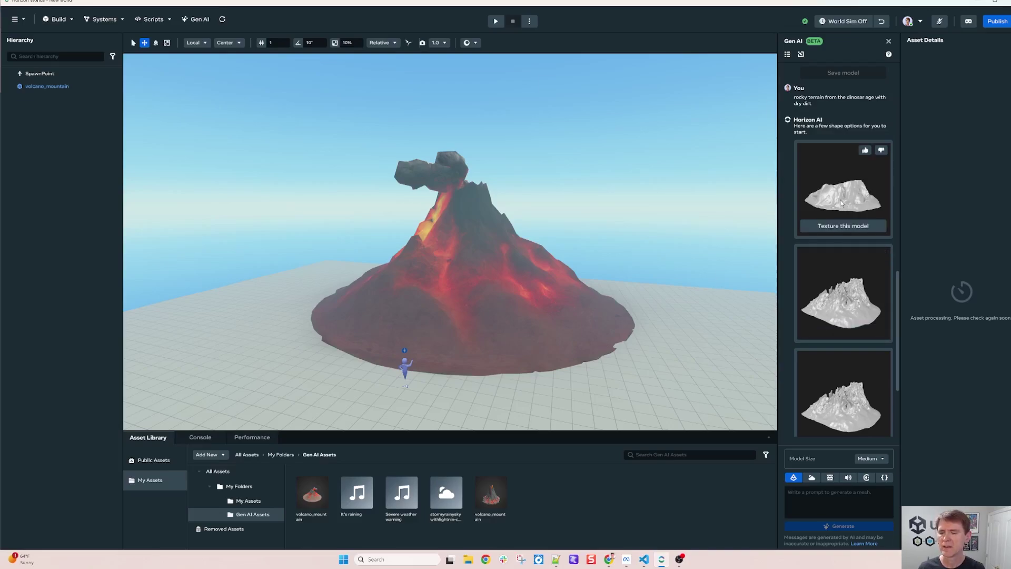
pyautogui.scroll(-3, 844, 263)
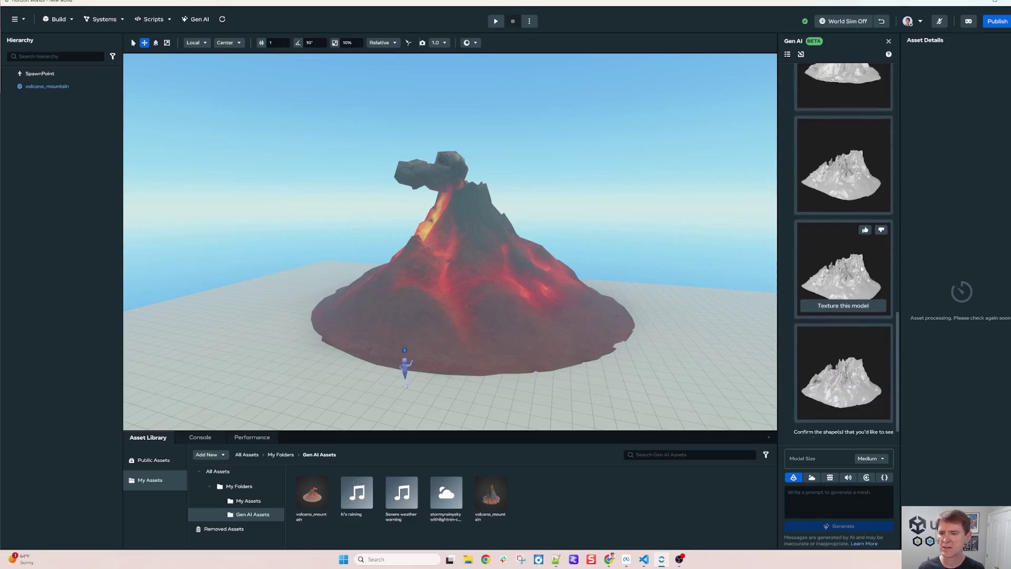
pyautogui.scroll(4, 843, 260)
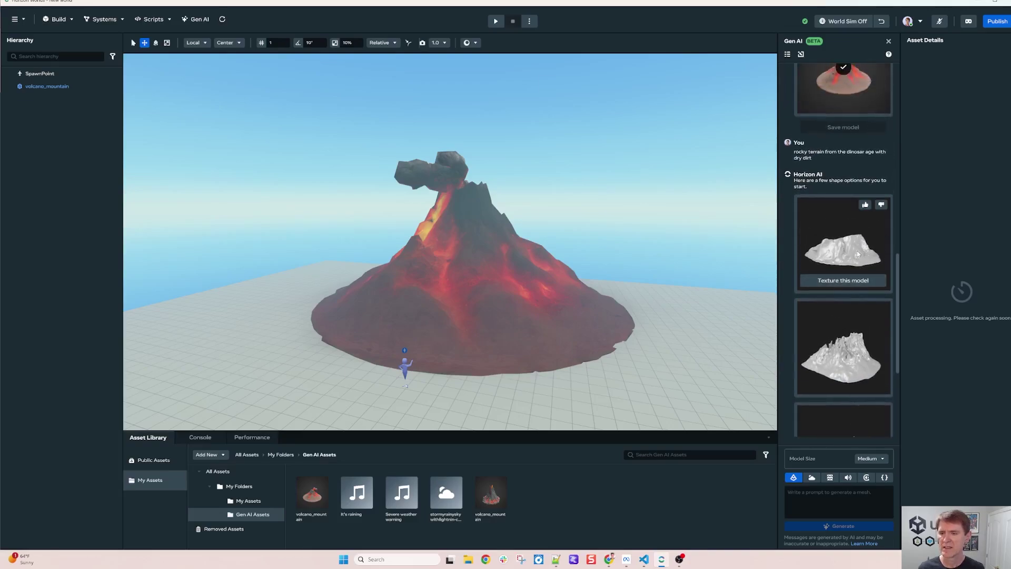
pyautogui.scroll(-4, 853, 264)
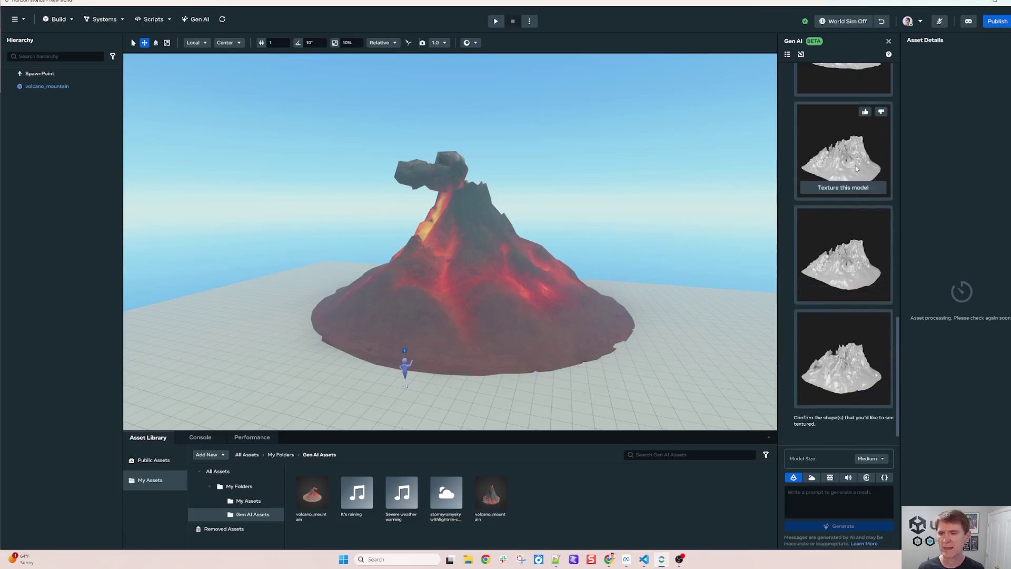
pyautogui.scroll(5, 847, 365)
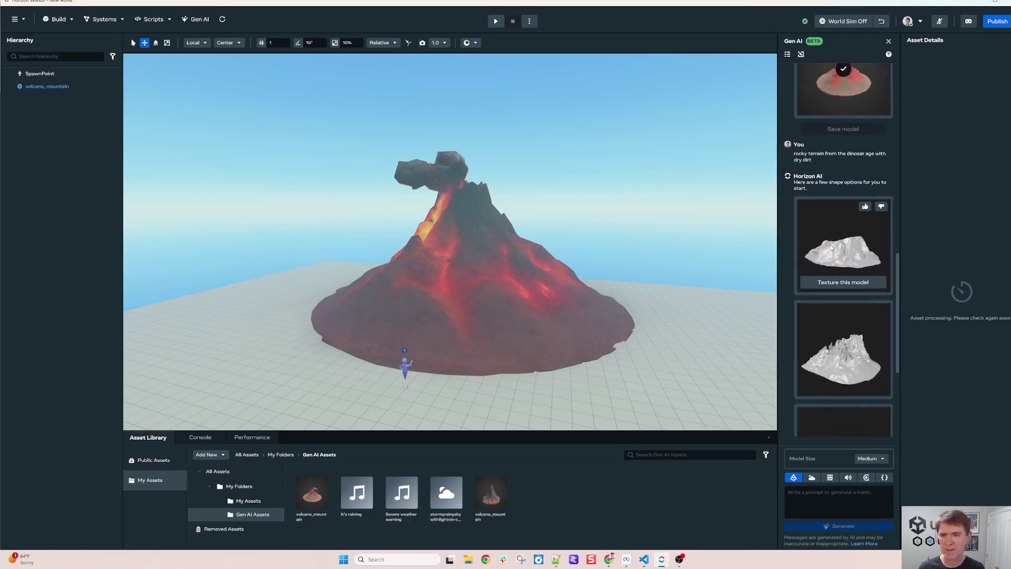
pyautogui.scroll(-2, 885, 323)
pyautogui.scroll(-1, 884, 322)
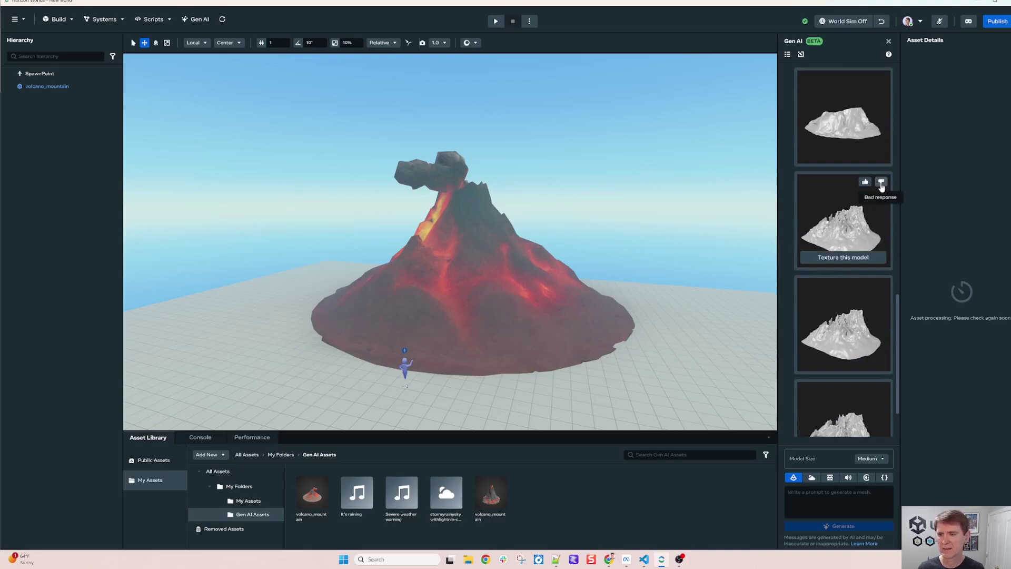
# Rate the second, third and fourth terrain shapes as bad responses with the reason Not accurate, and return to the first shape
pyautogui.click(881, 182)
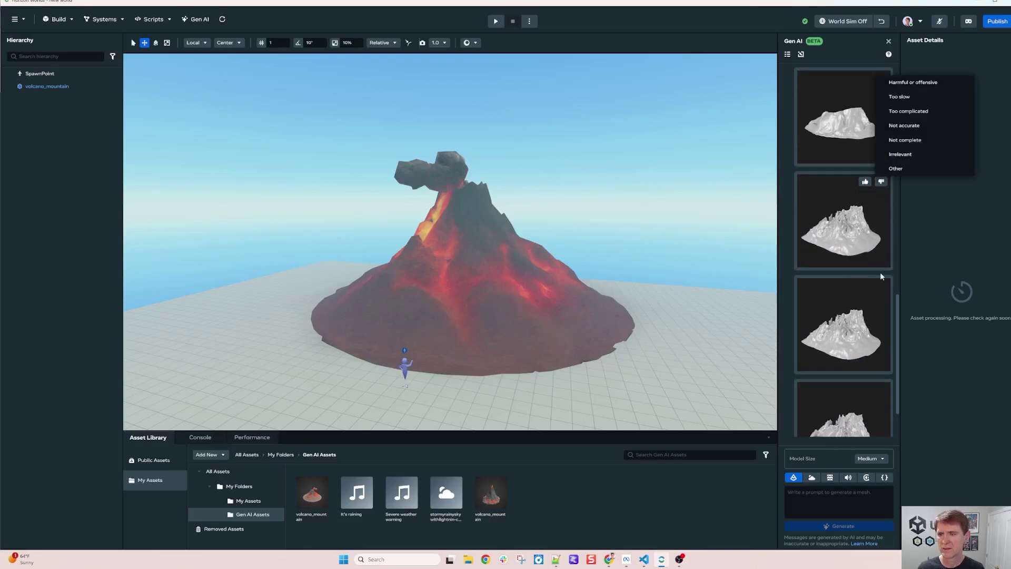
pyautogui.click(905, 127)
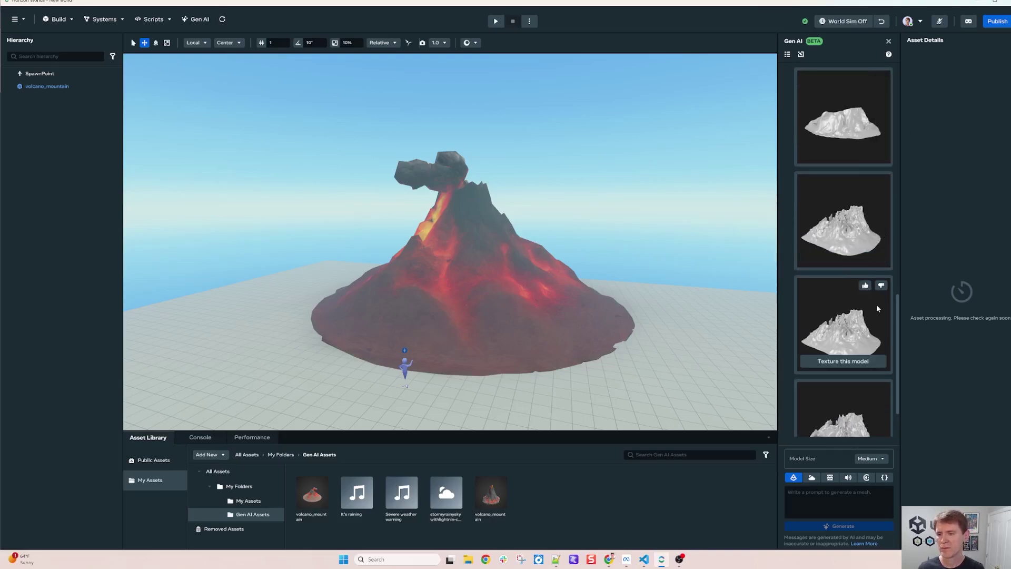
pyautogui.click(880, 285)
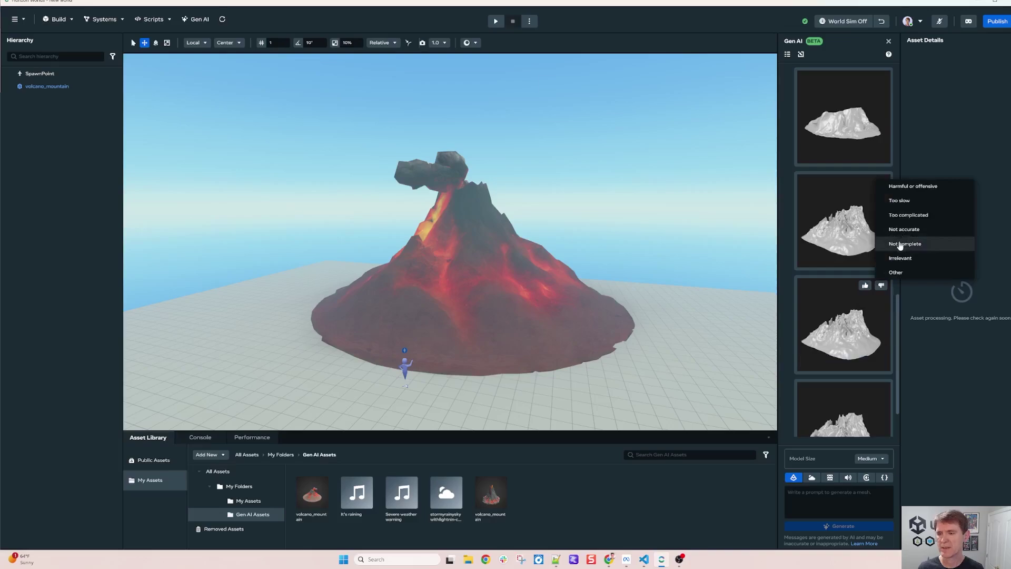
pyautogui.click(904, 230)
pyautogui.scroll(-2, 879, 295)
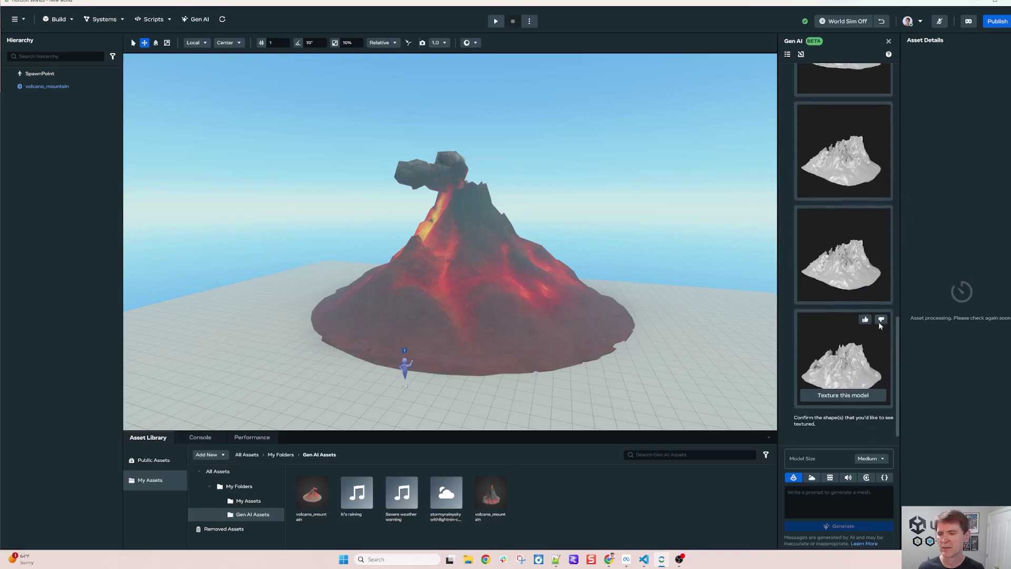
pyautogui.click(880, 320)
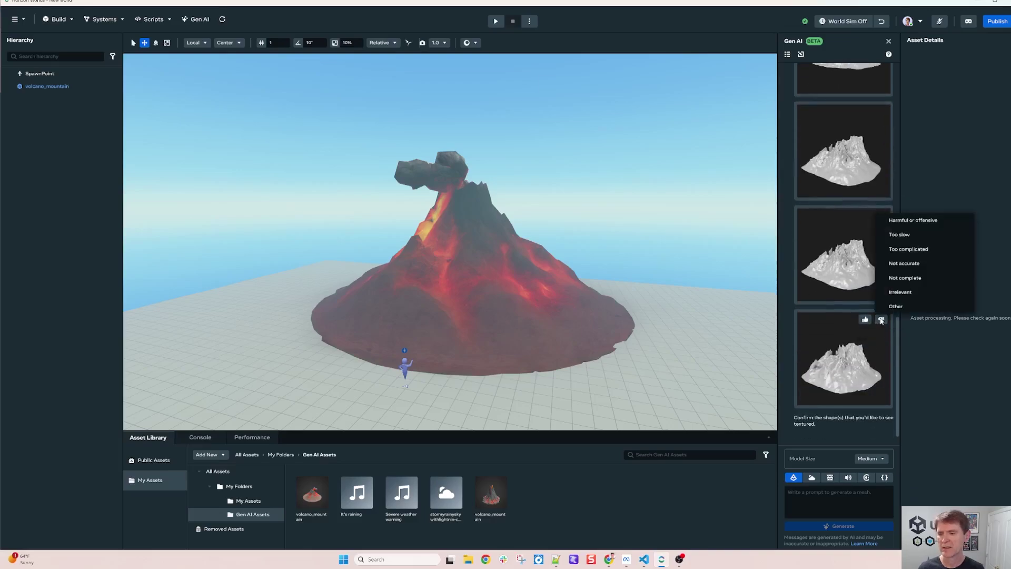
pyautogui.click(900, 262)
pyautogui.scroll(2, 846, 283)
pyautogui.scroll(1, 846, 282)
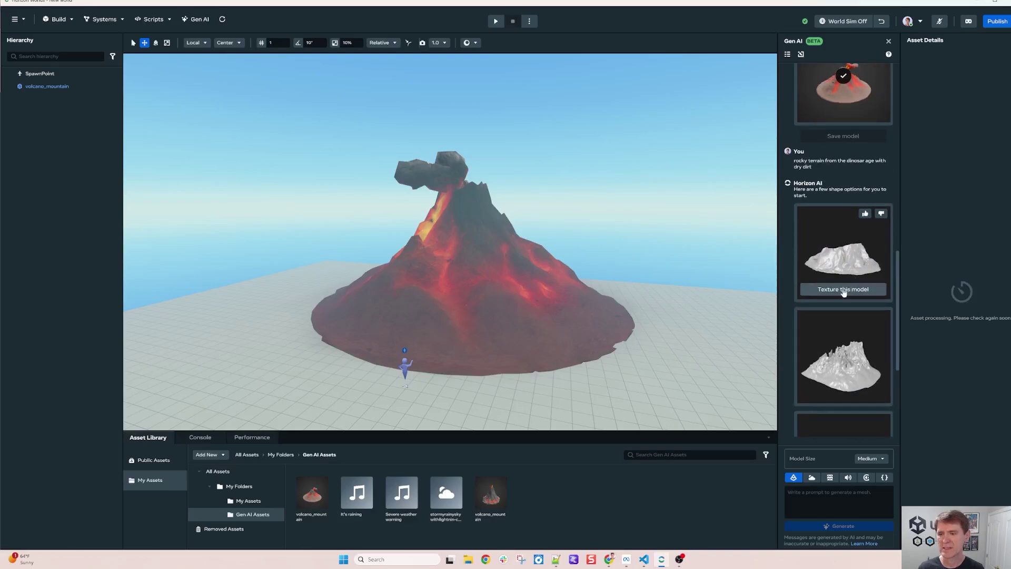
# Generate the texture for the first rocky terrain shape and save the textured model to the assets
pyautogui.click(842, 289)
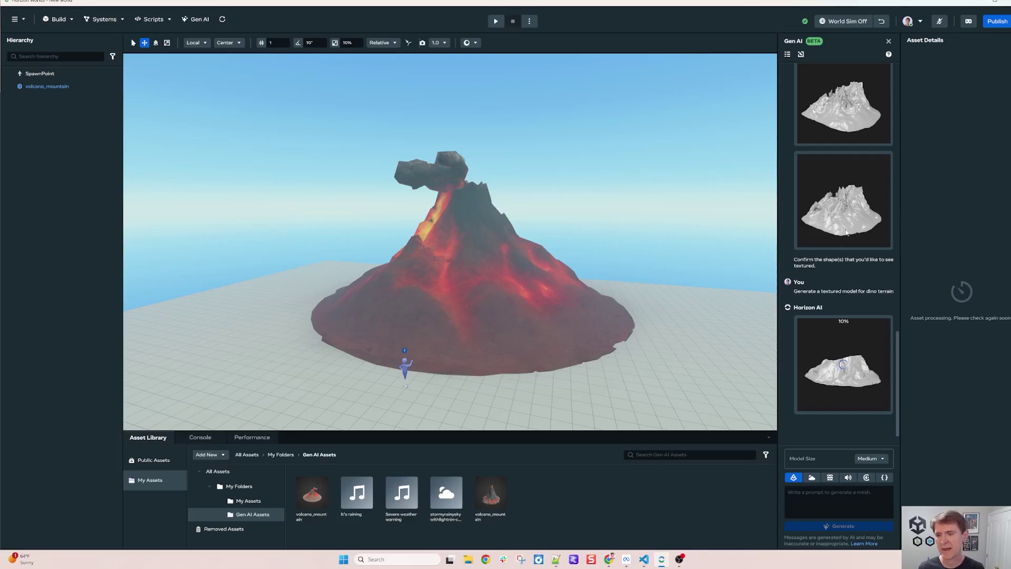
pyautogui.moveTo(852, 207)
pyautogui.scroll(10, 863, 246)
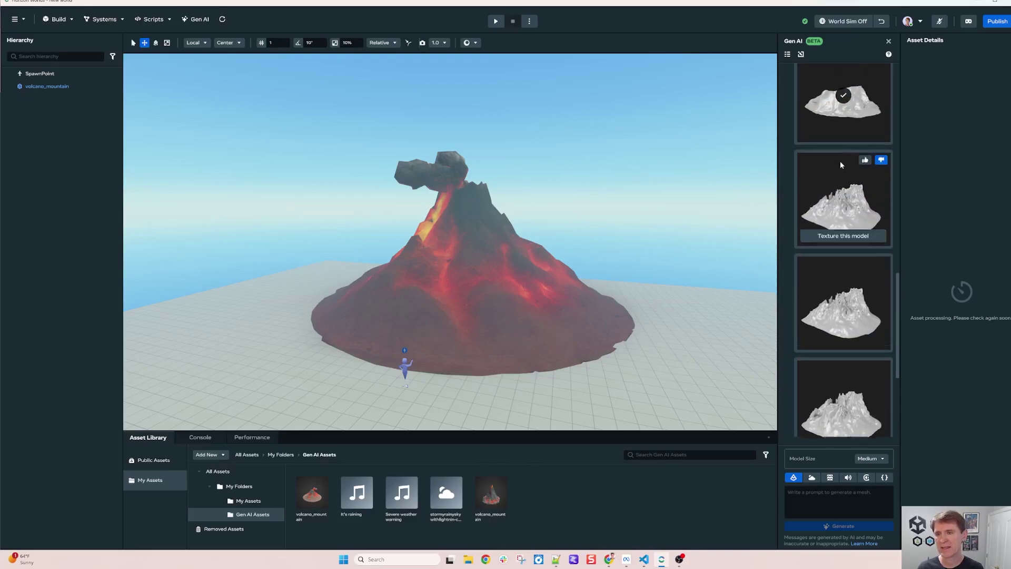
pyautogui.scroll(-8, 847, 231)
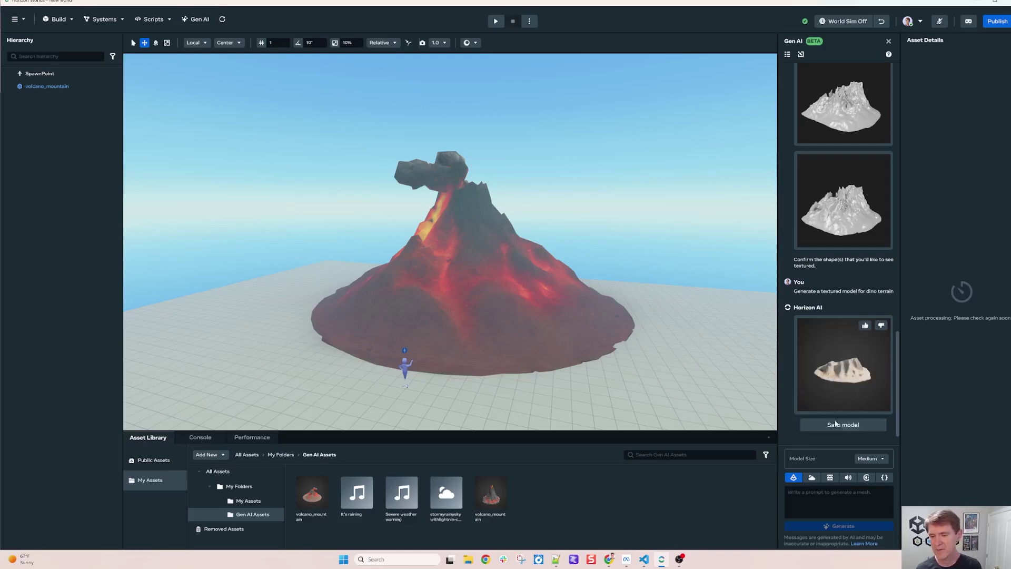
pyautogui.click(835, 424)
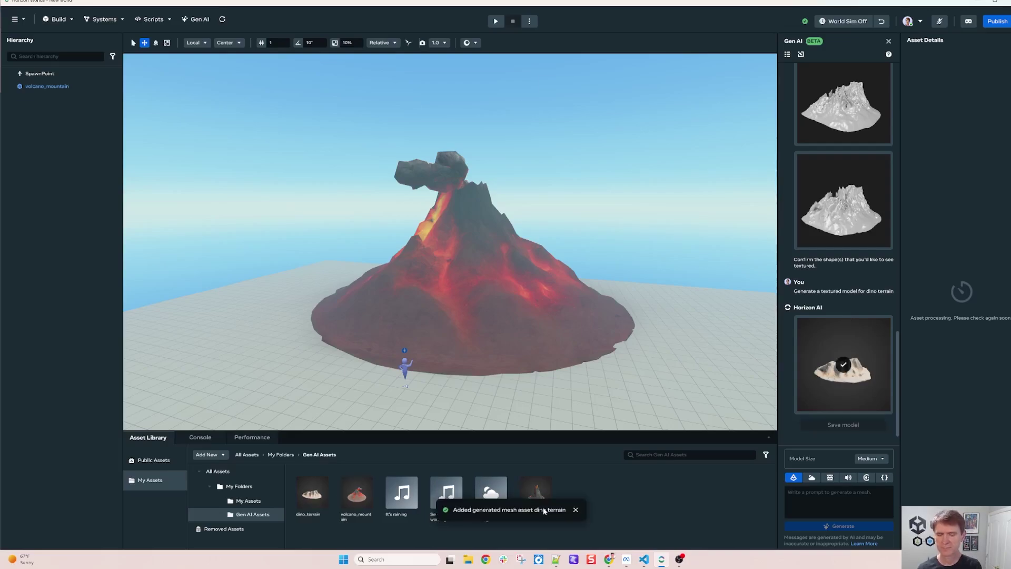
# Place the saved dino_terrain asset in the world in front of the volcano
pyautogui.click(305, 500)
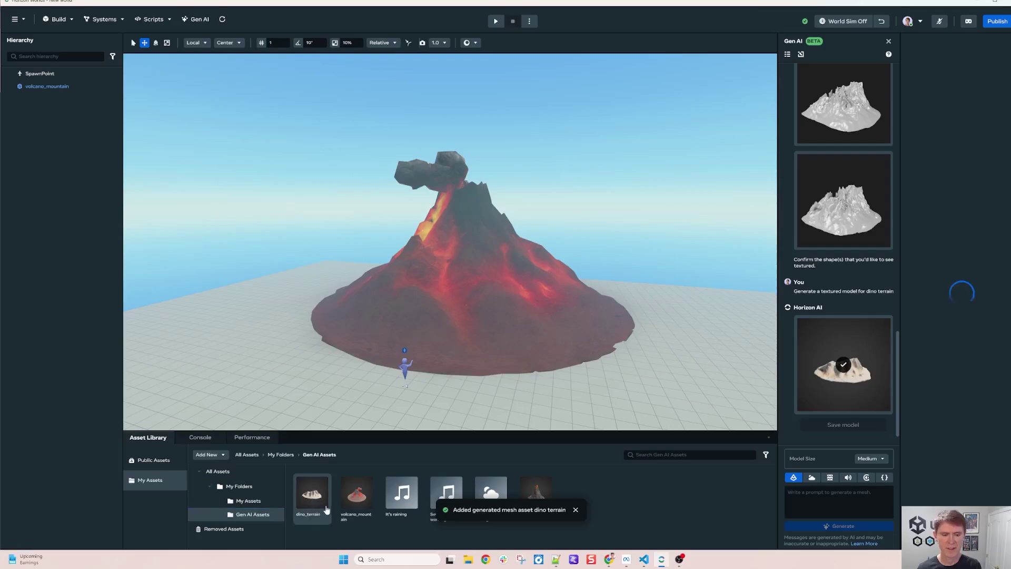
pyautogui.moveTo(316, 497); pyautogui.dragTo(322, 377)
pyautogui.scroll(-3, 322, 376)
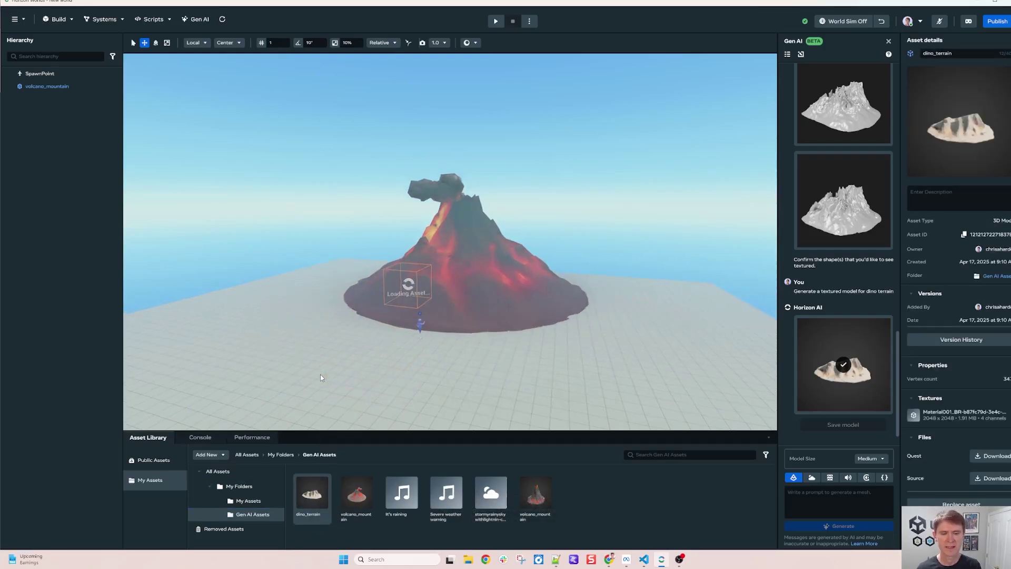
pyautogui.scroll(1, 321, 374)
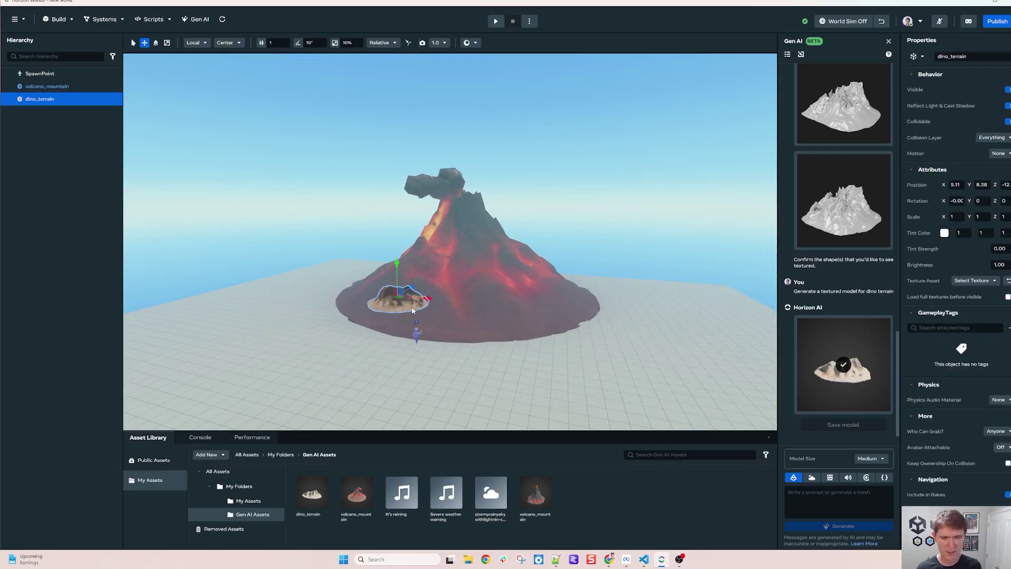
# Scale the dino_terrain model up uniformly to about 5.34
pyautogui.press('e')
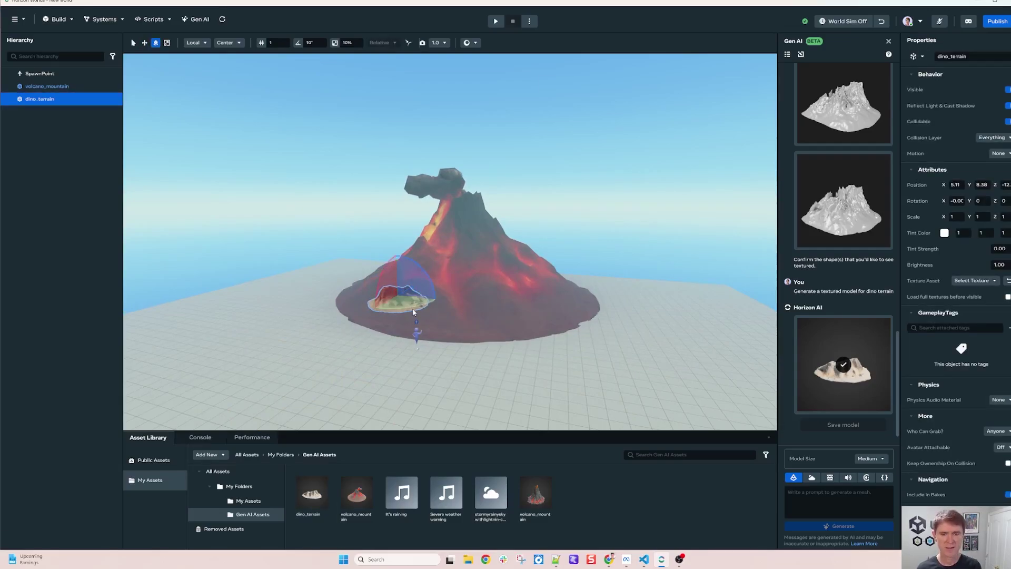
pyautogui.press('r')
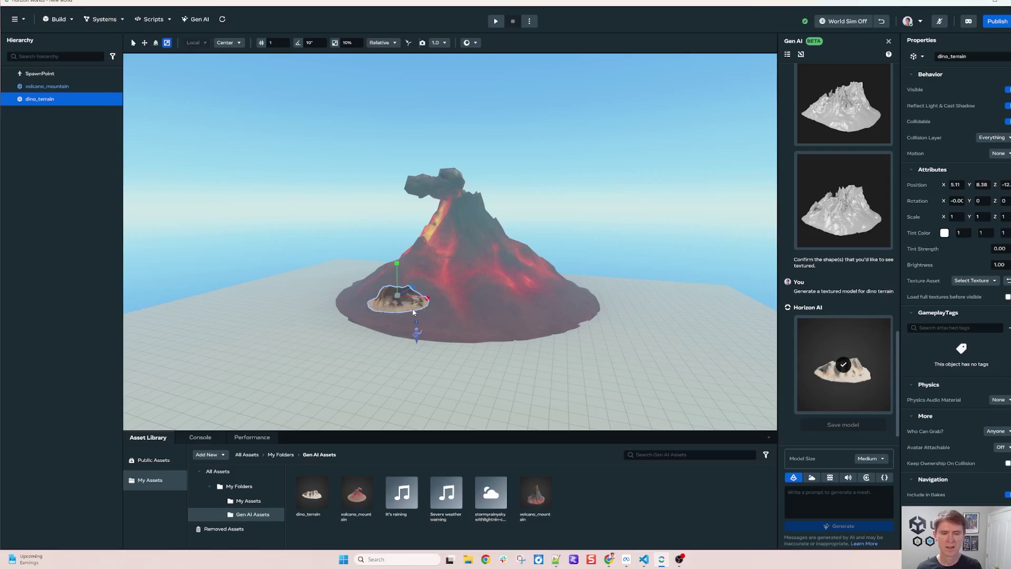
pyautogui.moveTo(397, 298); pyautogui.dragTo(566, 337)
pyautogui.scroll(-4, 518, 352)
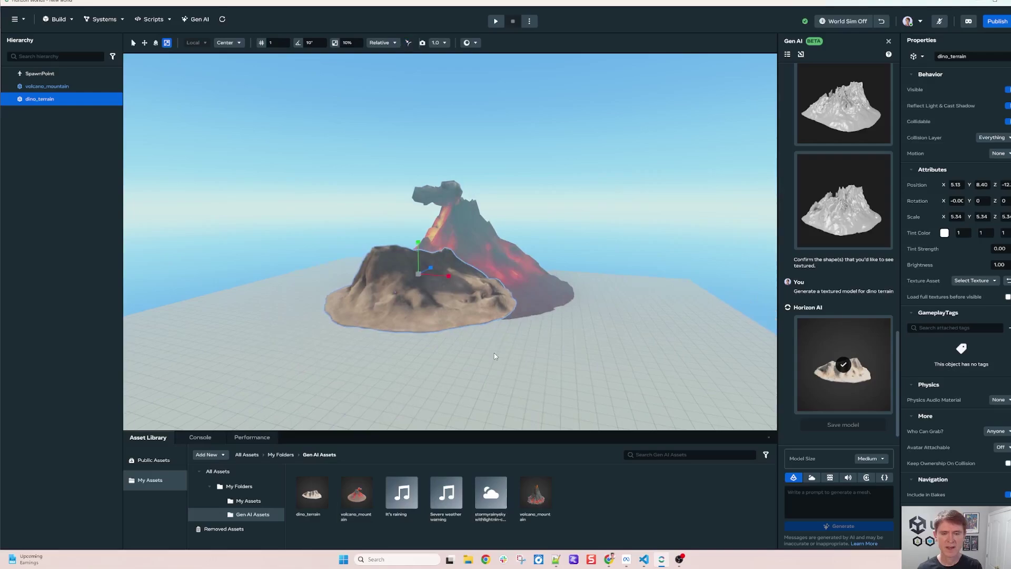
pyautogui.scroll(3, 518, 352)
# Rotate the enlarged terrain slightly about its vertical axis to about 351.7 degrees
pyautogui.press('w')
pyautogui.press('r')
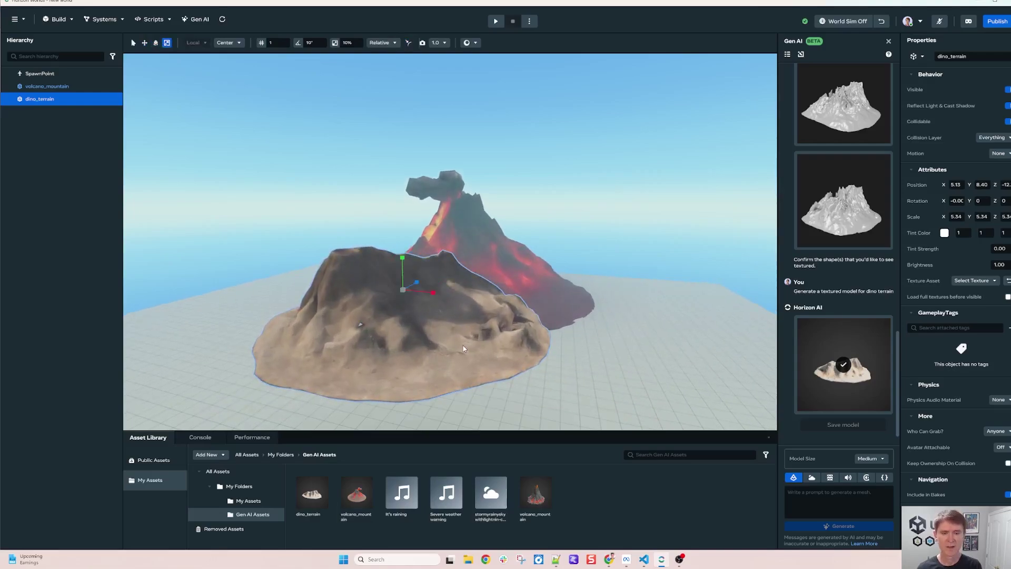
pyautogui.press('w')
pyautogui.press('e')
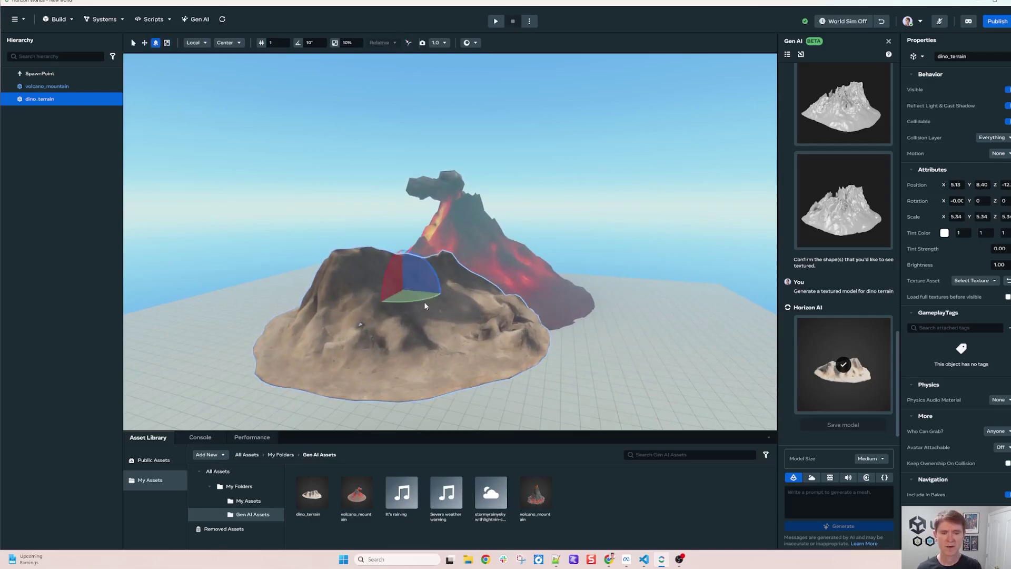
pyautogui.moveTo(426, 301); pyautogui.dragTo(528, 337)
pyautogui.press('w')
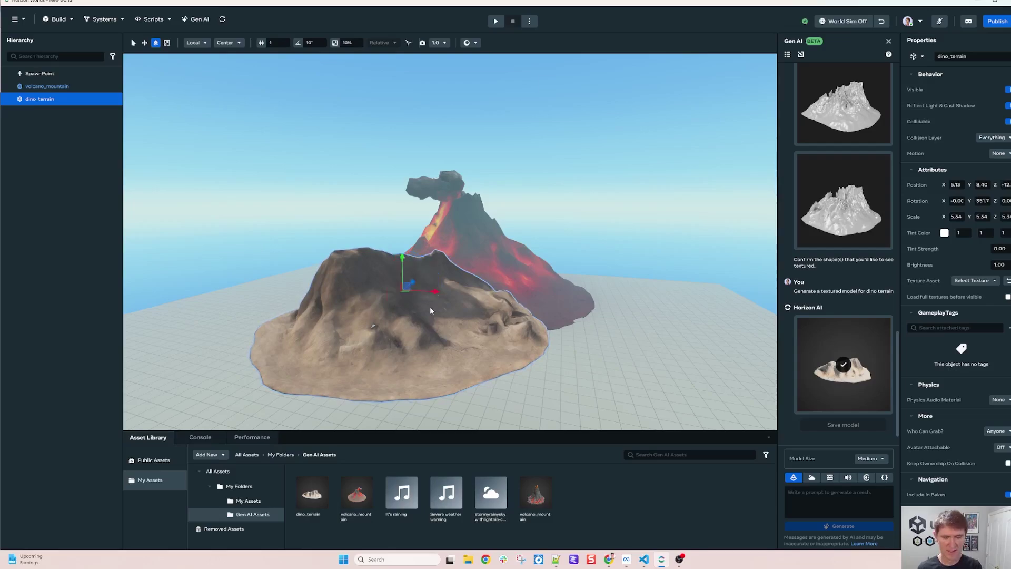
# Flatten the terrain by reducing only its vertical scale to about 0.20
pyautogui.press('q')
pyautogui.press('e')
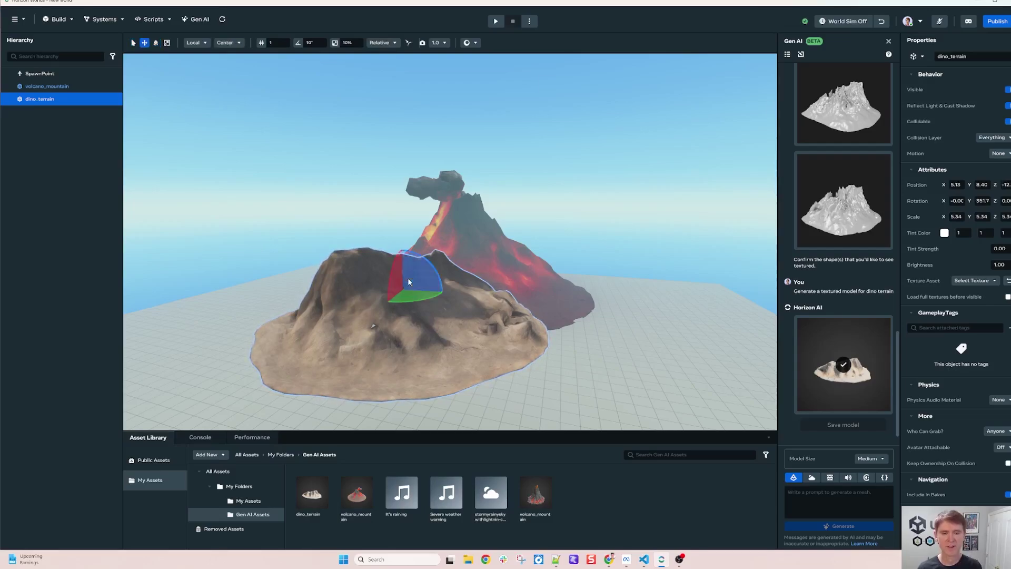
pyautogui.press('r')
pyautogui.moveTo(401, 257); pyautogui.dragTo(393, 288)
pyautogui.scroll(-5, 406, 296)
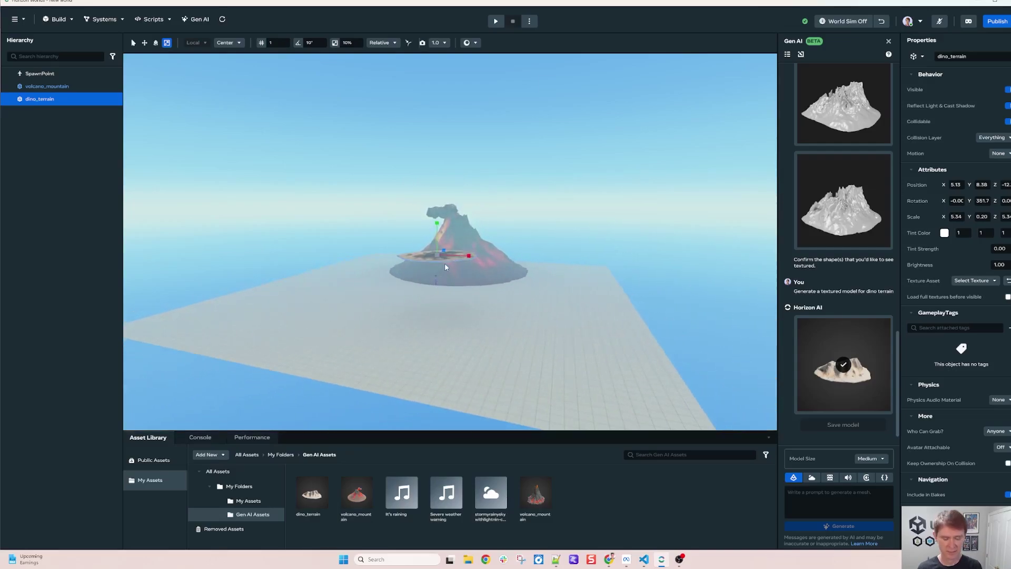
# Lower the flattened terrain toward the ground grid, to a Y position of about 2.02
pyautogui.press('q')
pyautogui.press('w')
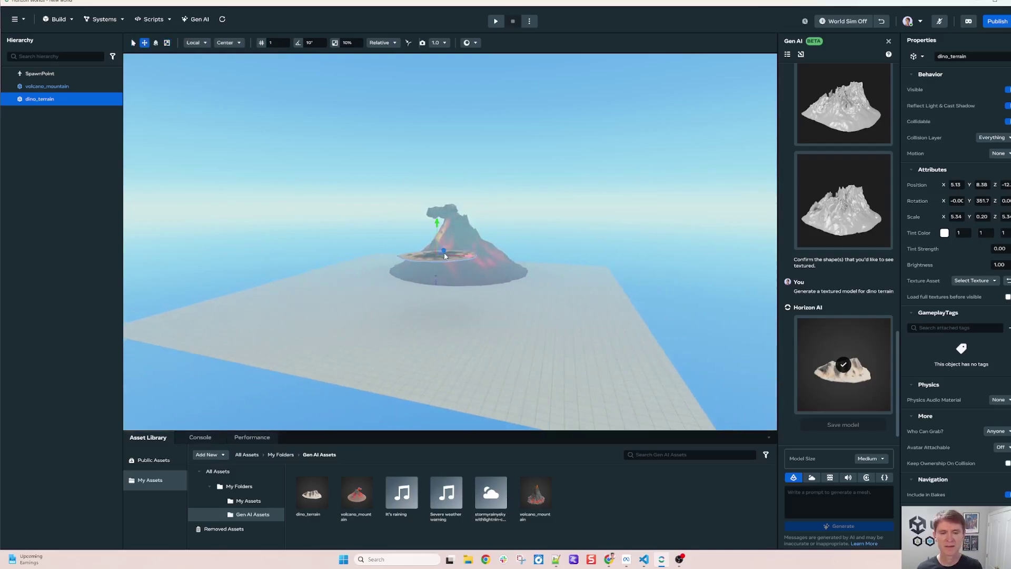
pyautogui.moveTo(437, 223); pyautogui.dragTo(430, 271)
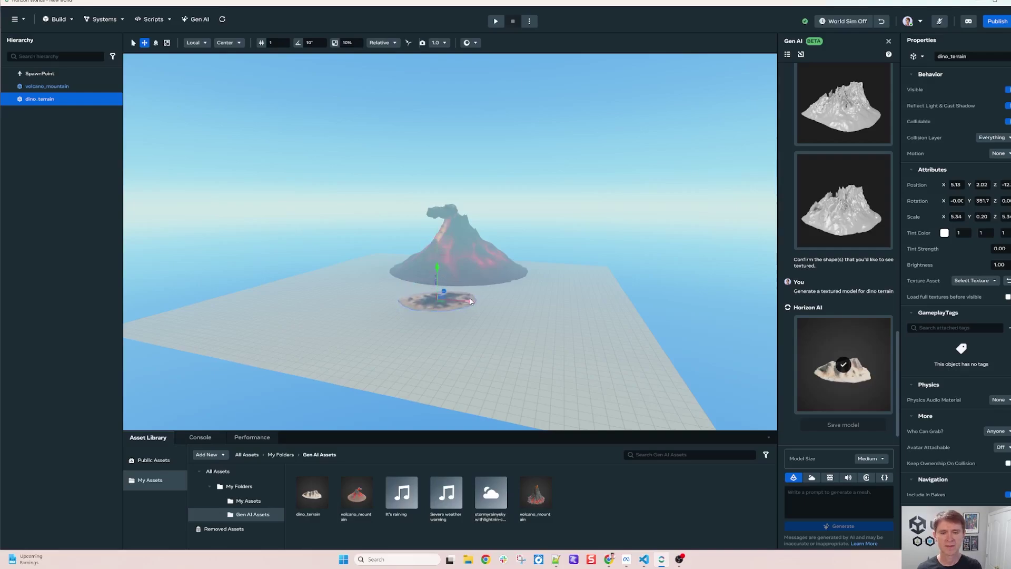
# Stretch the flattened terrain horizontally into a wide ground, to a scale of about 41 in X and 42 in Z
pyautogui.press('r')
pyautogui.moveTo(471, 305); pyautogui.dragTo(735, 312)
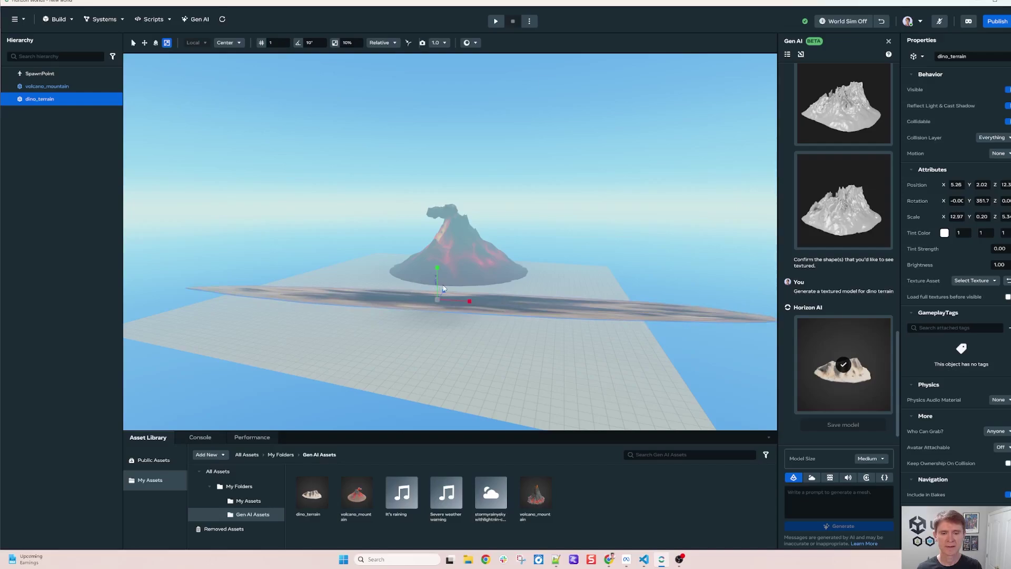
pyautogui.moveTo(445, 290); pyautogui.dragTo(484, 261)
pyautogui.scroll(-5, 470, 331)
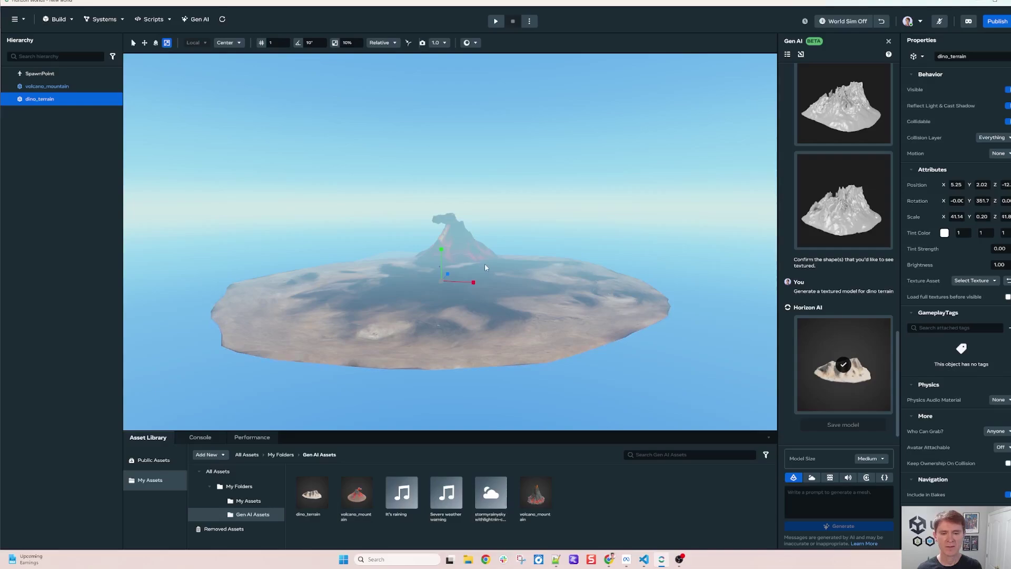
# Shift the wide terrain back beneath the volcano, deselect it, and check how the volcano sits on it
pyautogui.press('w')
pyautogui.moveTo(452, 279)
pyautogui.mouseDown()
pyautogui.moveTo(475, 242)
pyautogui.moveTo(446, 279)
pyautogui.moveTo(455, 267)
pyautogui.mouseUp()
pyautogui.click(564, 235)
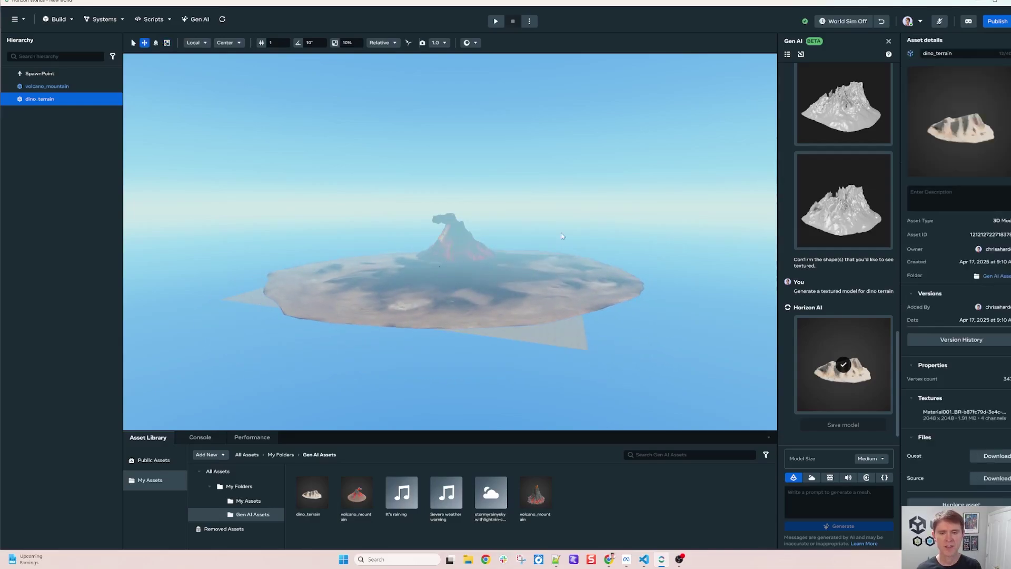
pyautogui.scroll(4, 612, 237)
pyautogui.scroll(6, 544, 256)
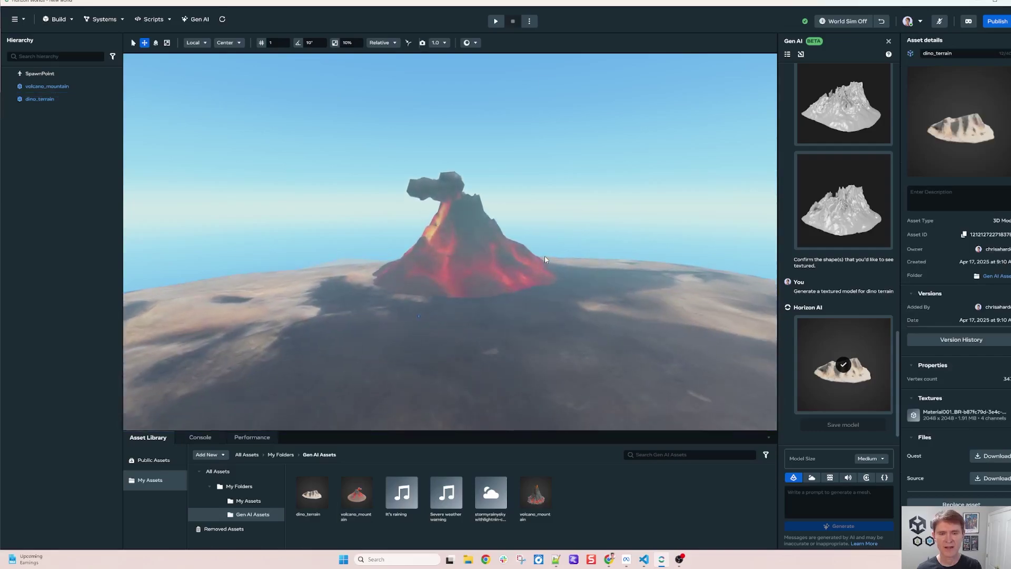
pyautogui.scroll(-6, 544, 256)
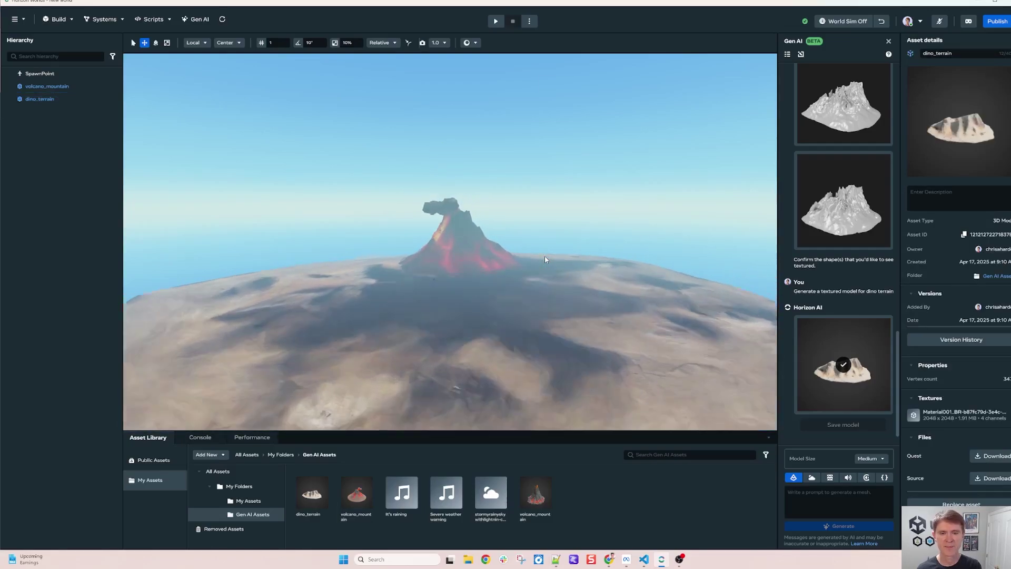
pyautogui.scroll(4, 544, 256)
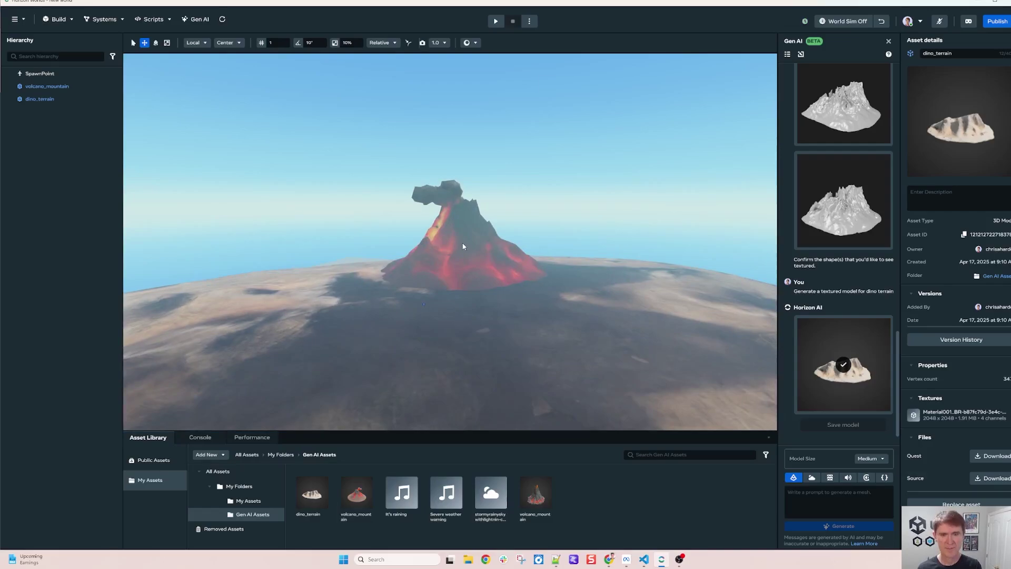
# Copy "dinosaur age skybox with dry terrain and a sunny sky" from the Notepad++ notes and generate a Sky Dome from it in Horizon Worlds
pyautogui.hotkey('alt', 'Tab')
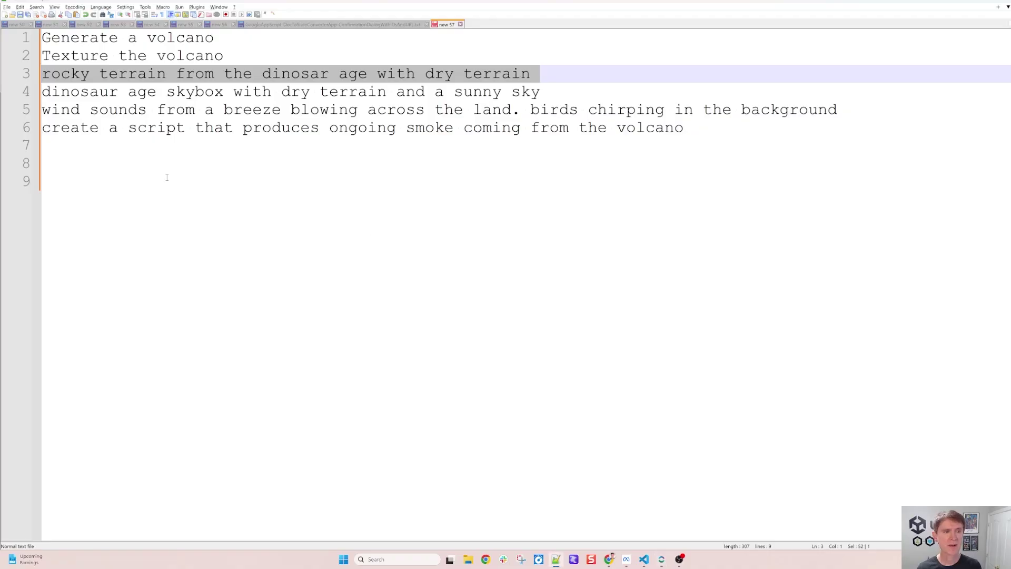
pyautogui.moveTo(541, 92); pyautogui.dragTo(41, 94)
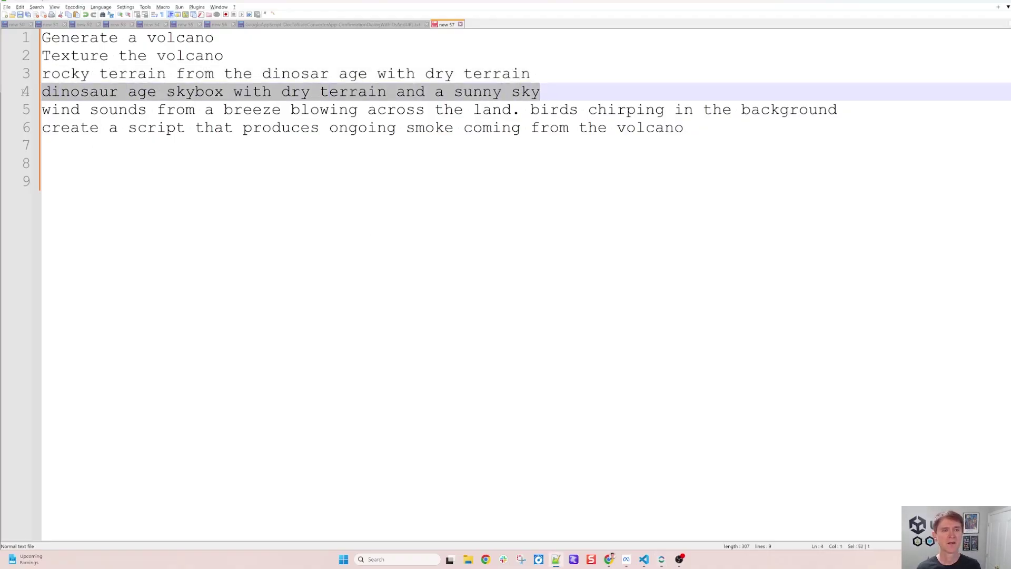
pyautogui.hotkey('alt', 'Tab')
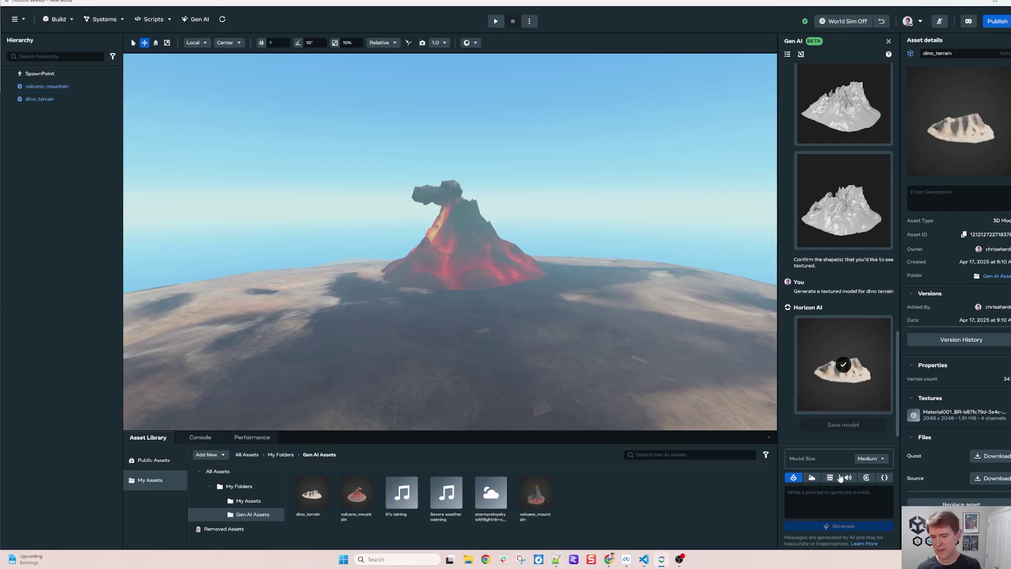
pyautogui.click(812, 477)
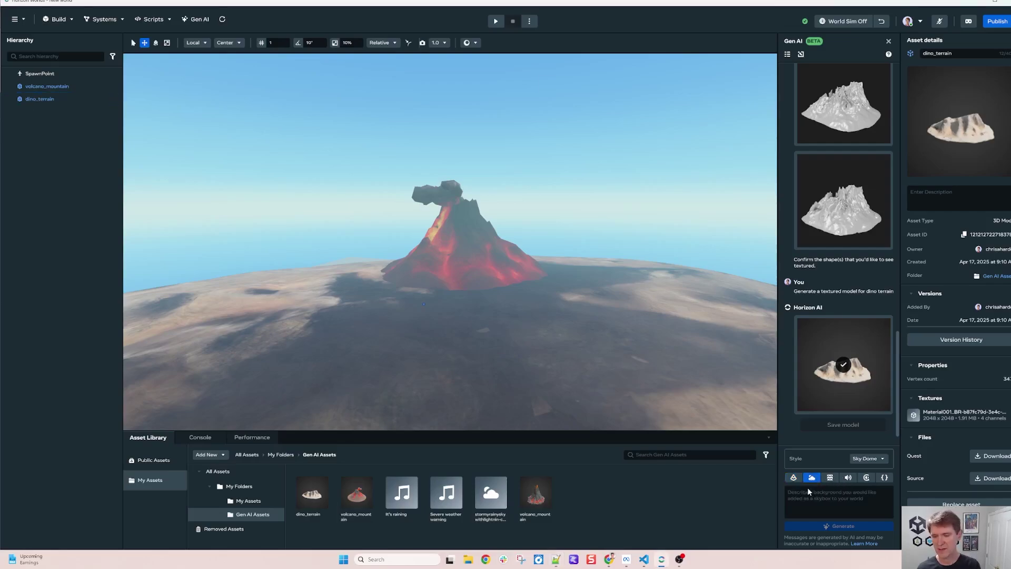
pyautogui.click(807, 491)
pyautogui.write('dinosaur age skybox with dry terrain and a sunny sky')
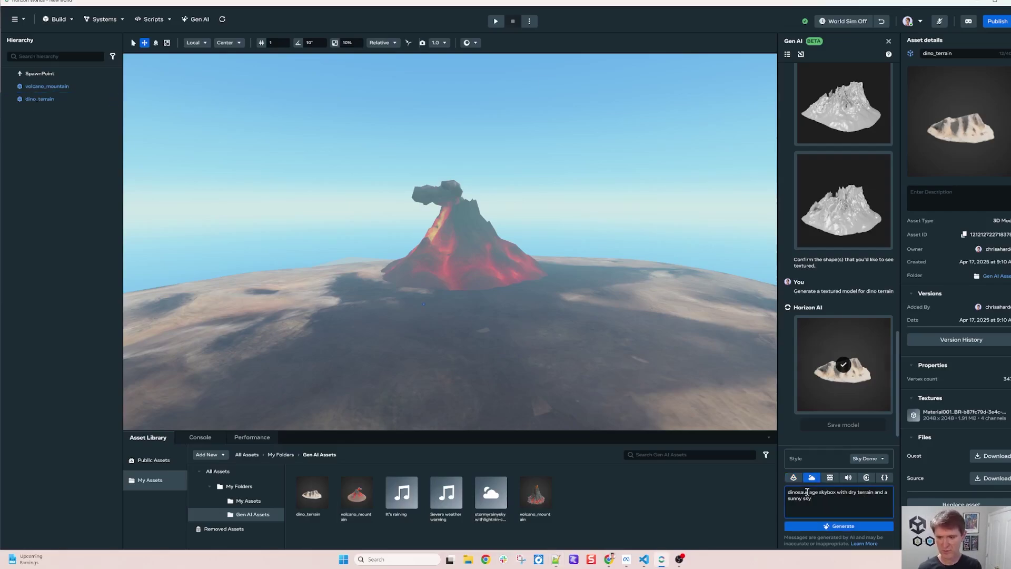
pyautogui.press('Return')
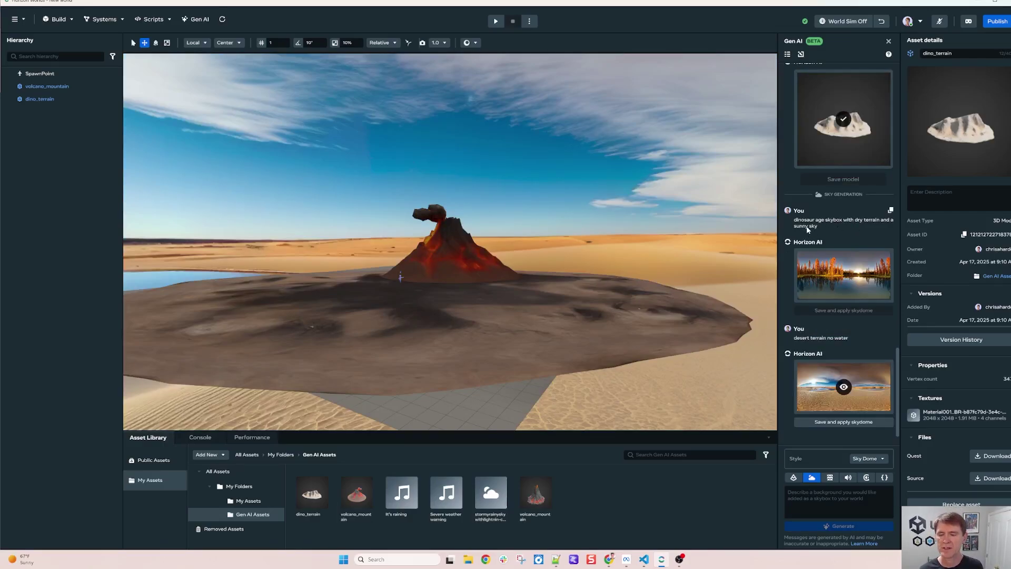
# Preview the skydome generated for "desert terrain no water" and examine it around the volcano world
pyautogui.moveTo(842, 288)
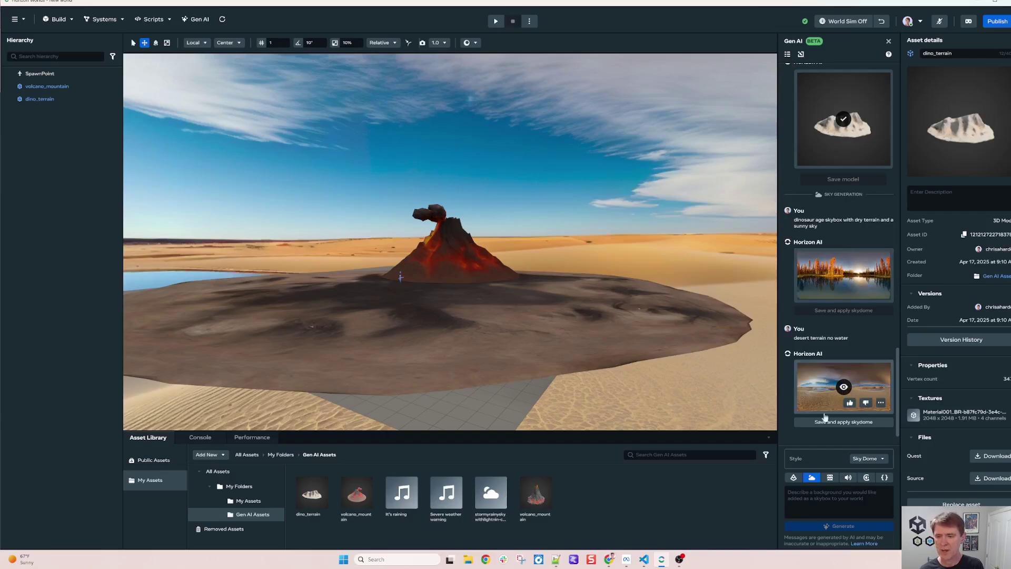
pyautogui.moveTo(809, 363)
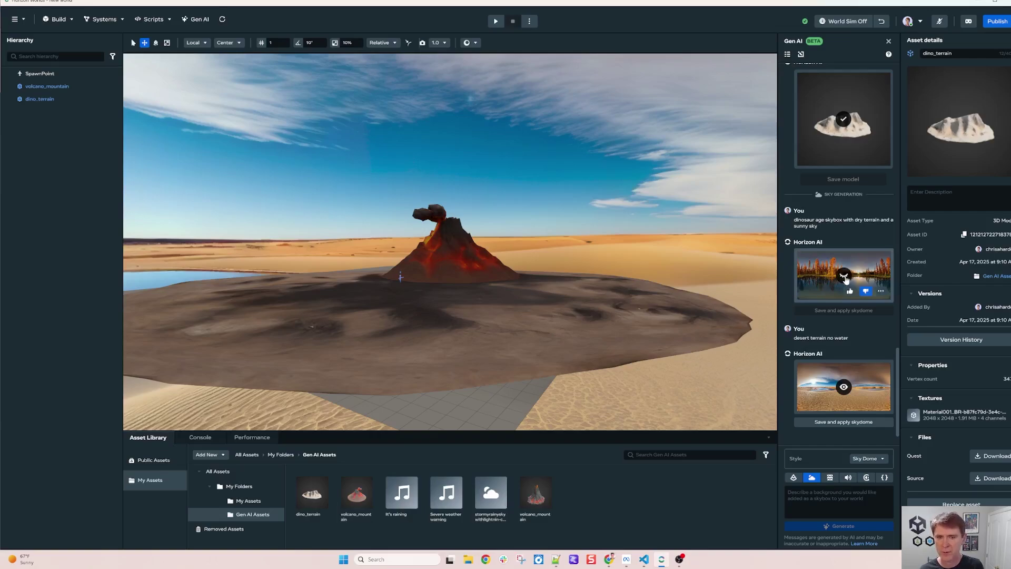
pyautogui.moveTo(841, 388)
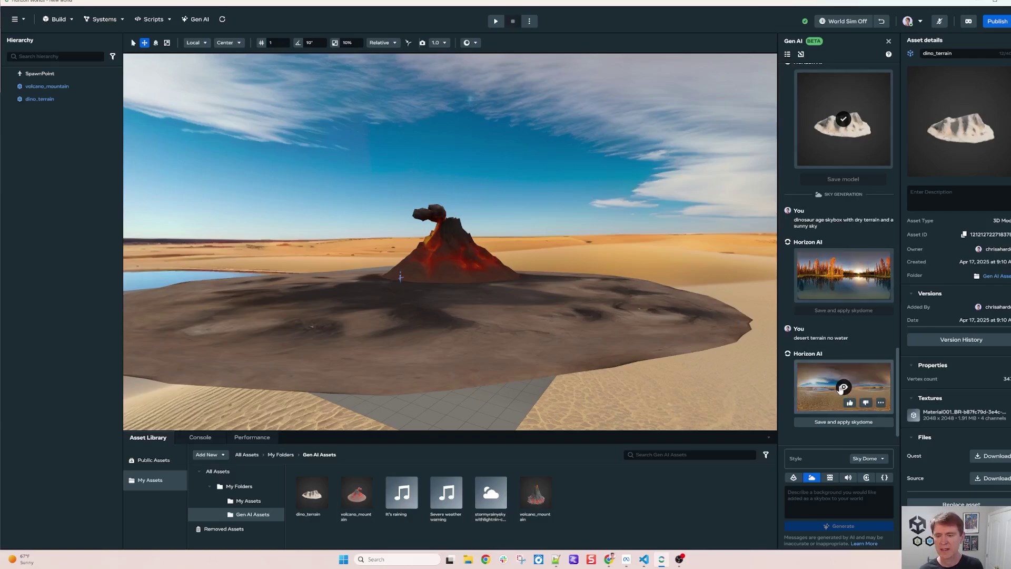
pyautogui.click(843, 387)
pyautogui.scroll(3, 377, 206)
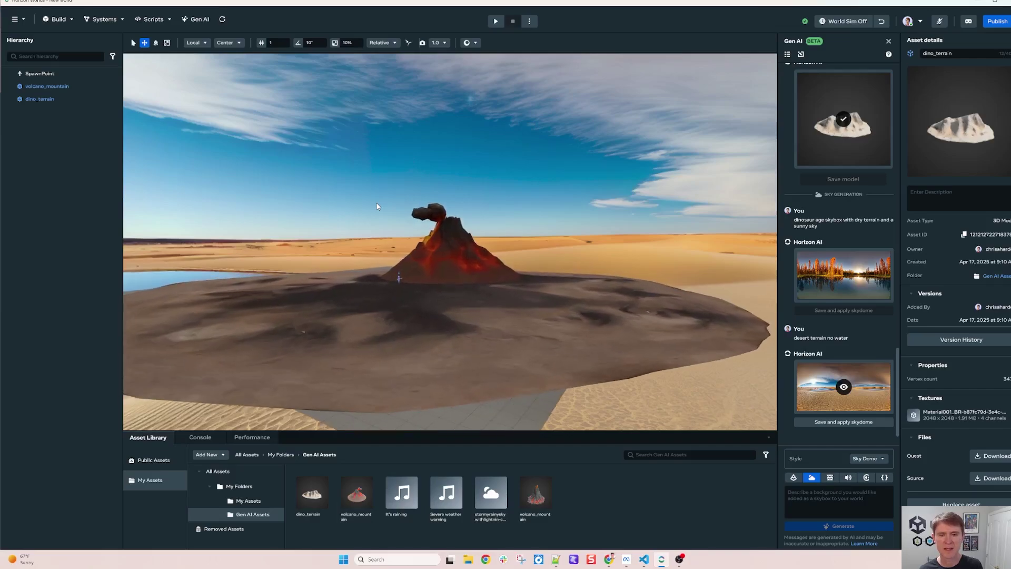
pyautogui.rightClick(540, 213)
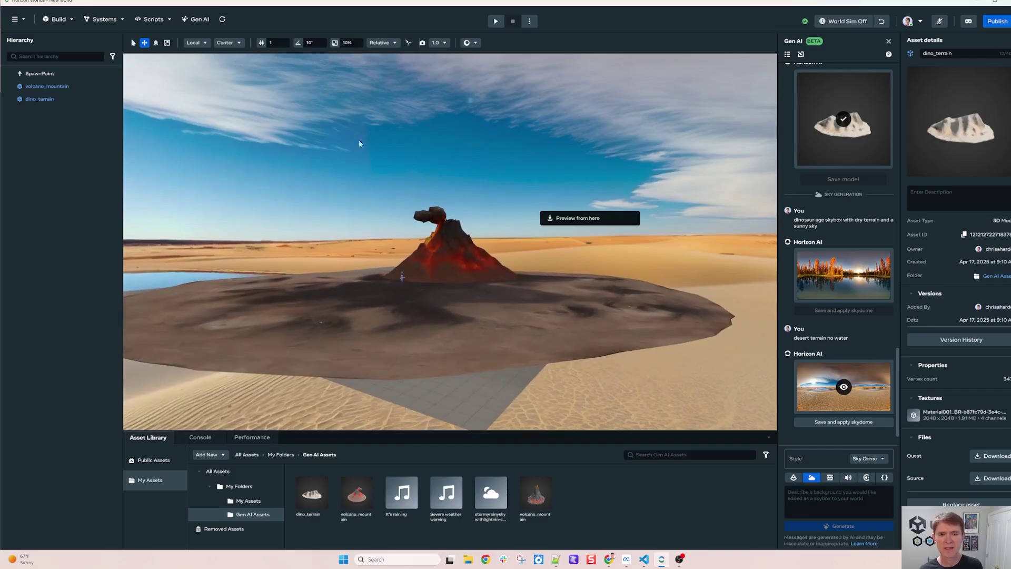
pyautogui.moveTo(330, 158); pyautogui.dragTo(165, 124, button='right')
pyautogui.moveTo(370, 161); pyautogui.dragTo(333, 162, button='right')
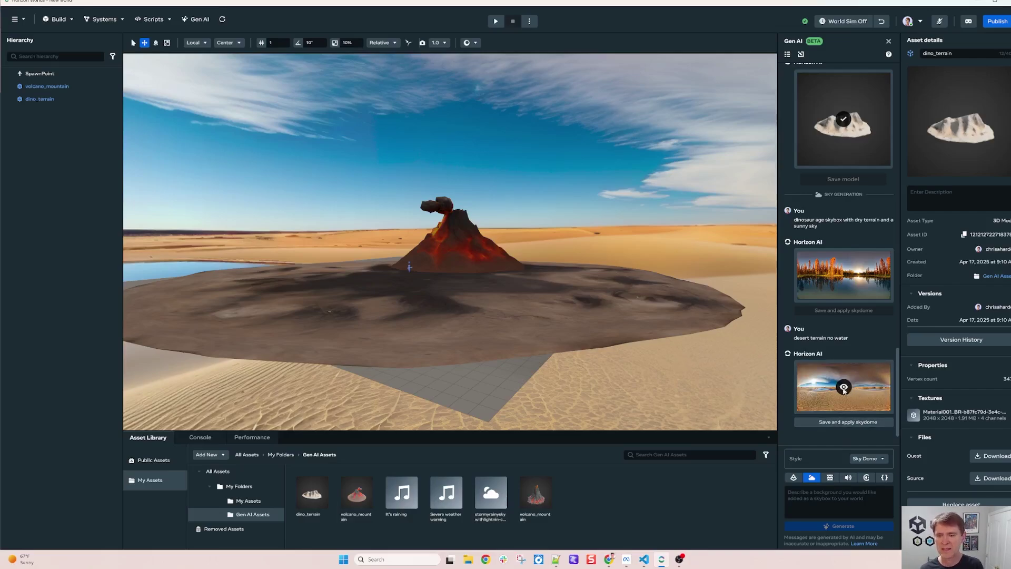
# Look back through the Gen AI chat, and save and apply the "desert terrain no water" skydome to the world
pyautogui.scroll(10, 832, 287)
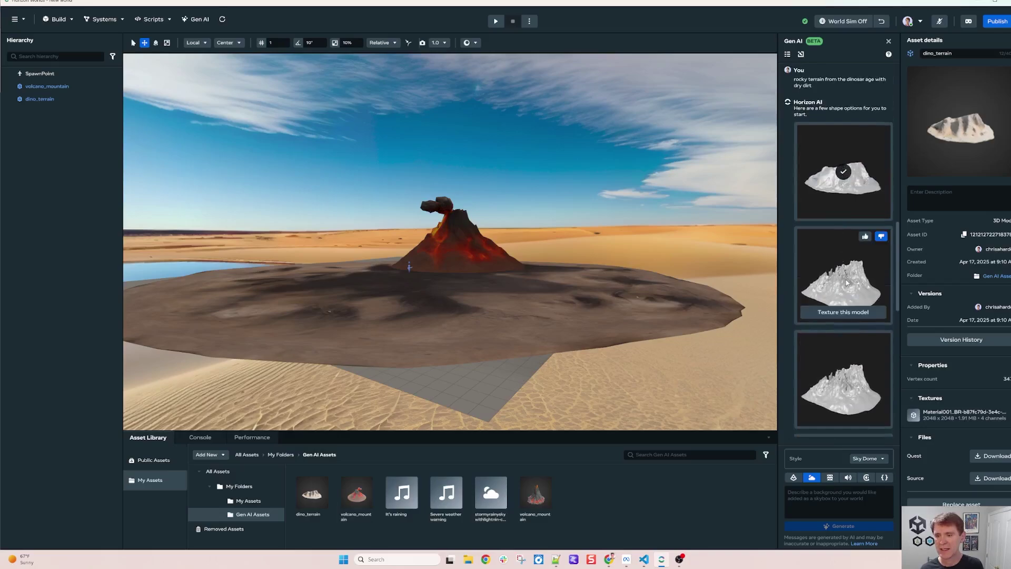
pyautogui.scroll(-8, 847, 282)
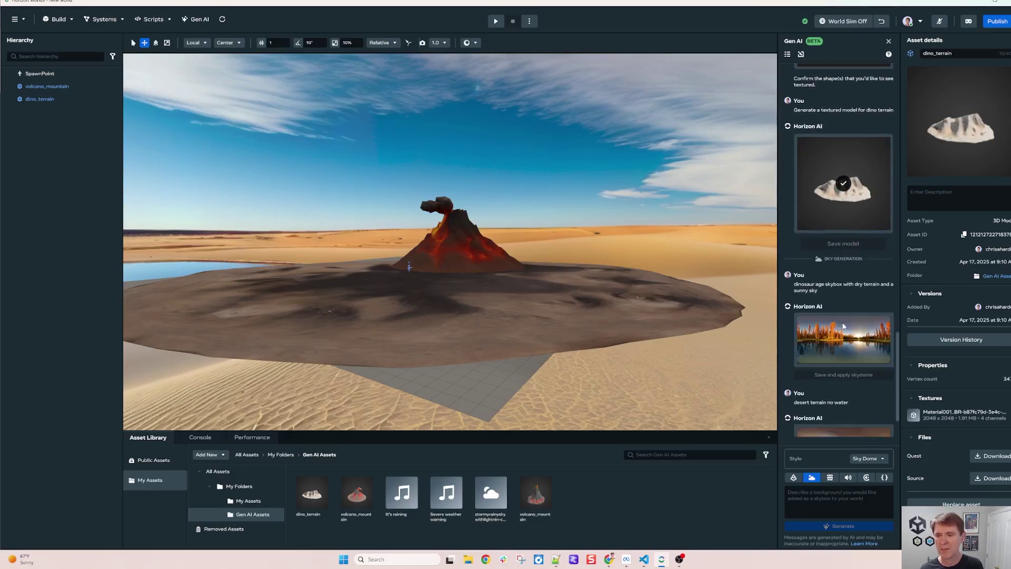
pyautogui.scroll(-2, 842, 326)
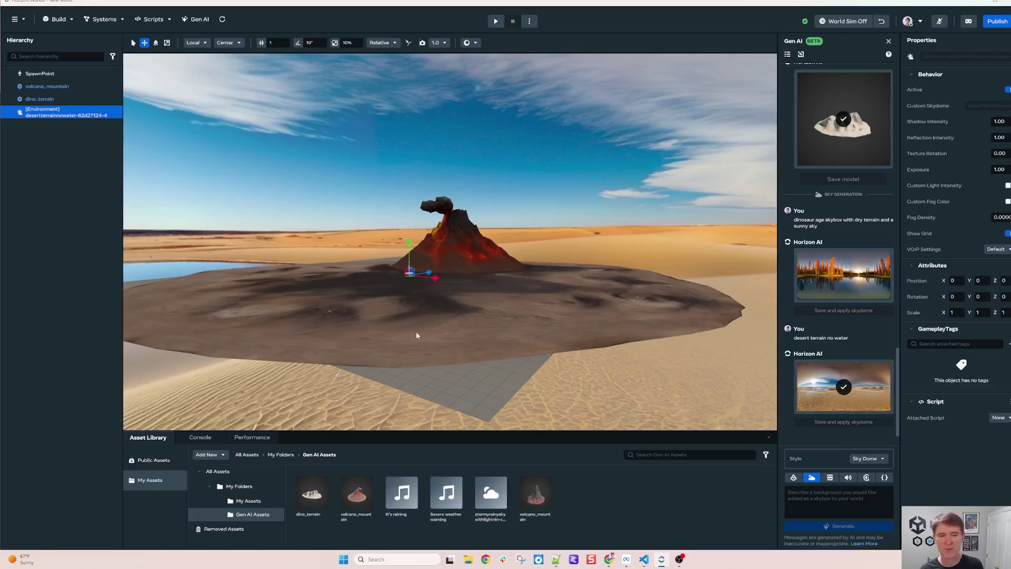
# Copy "wind sounds from a breeze blowing across the land. birds chirping in the background" from the Notepad++ notes and generate ambient audio from it in Horizon Worlds
pyautogui.hotkey('alt', 'Tab')
pyautogui.click(205, 112)
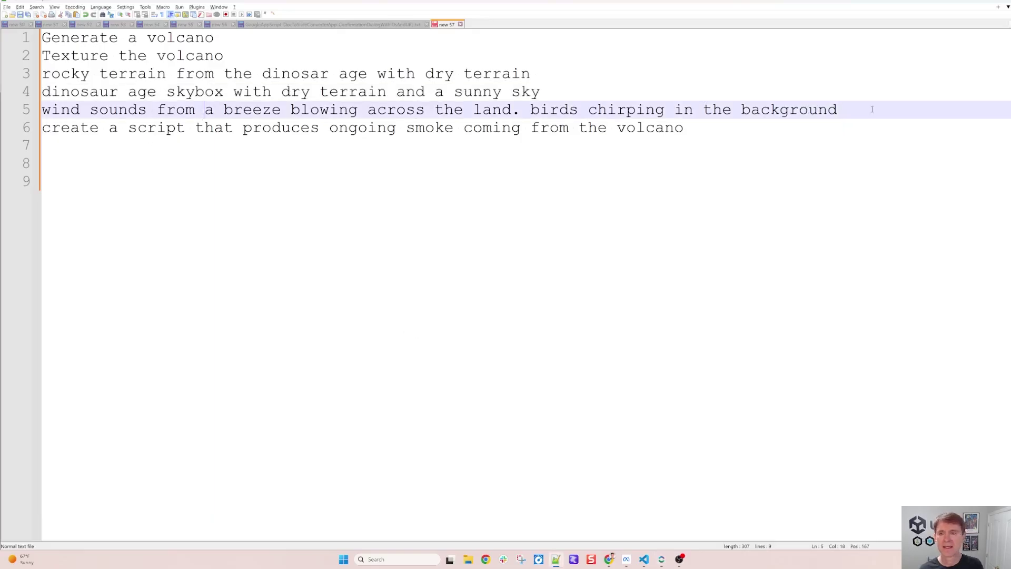
pyautogui.moveTo(872, 109); pyautogui.dragTo(43, 113)
pyautogui.hotkey('ctrl', 'c')
pyautogui.hotkey('alt', 'Tab')
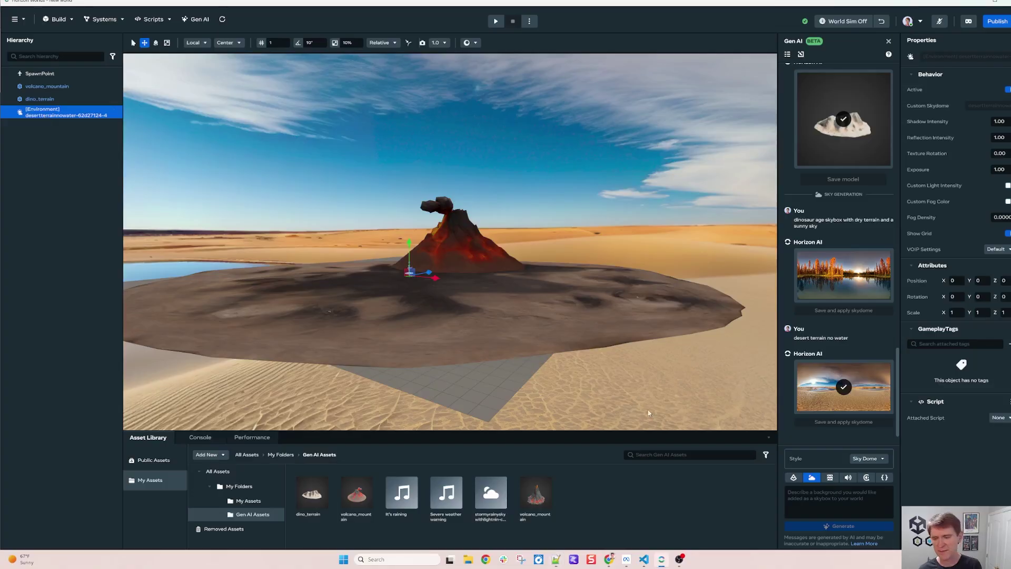
pyautogui.click(866, 477)
pyautogui.click(821, 495)
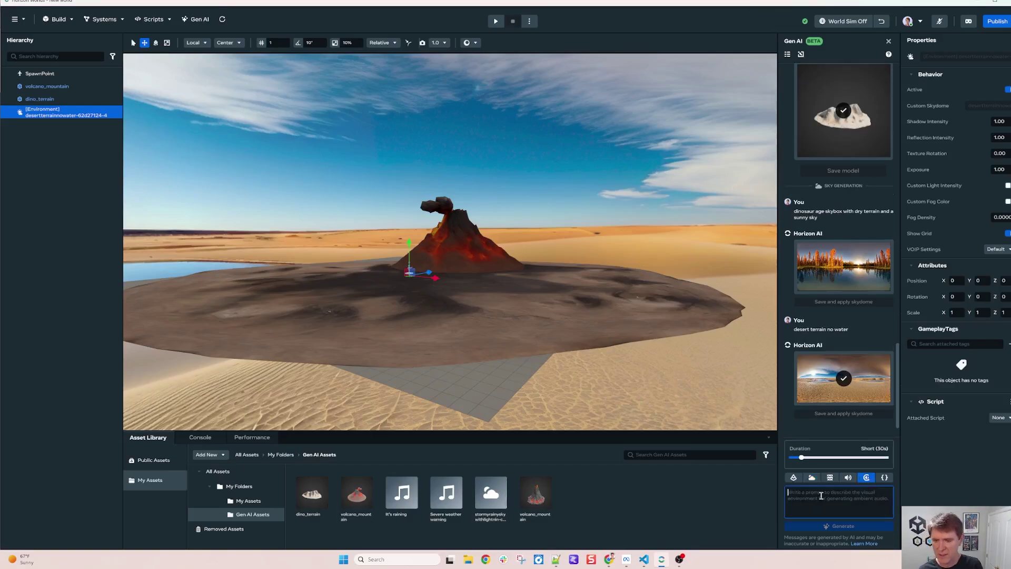
pyautogui.hotkey('ctrl', 'v')
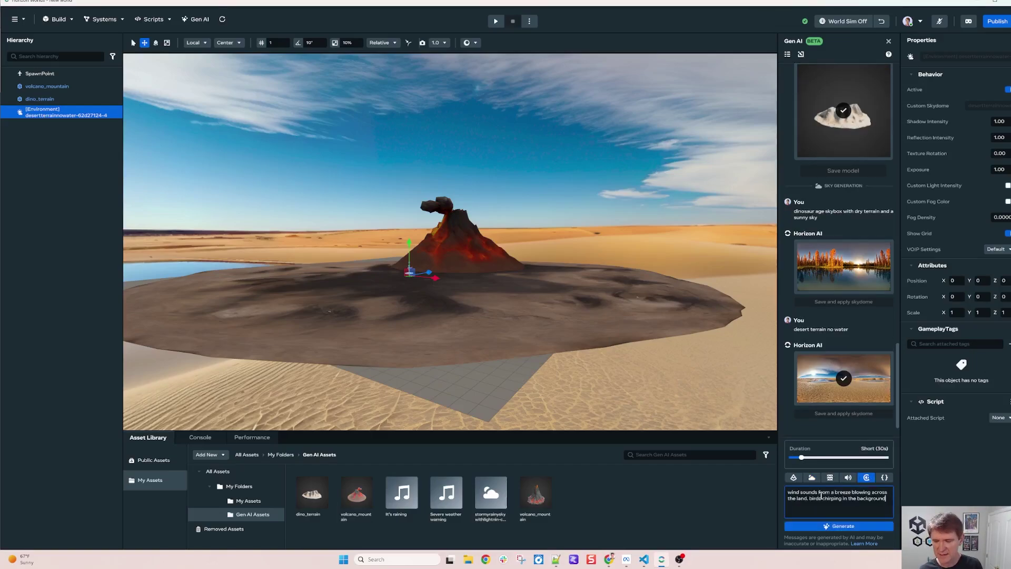
pyautogui.click(848, 523)
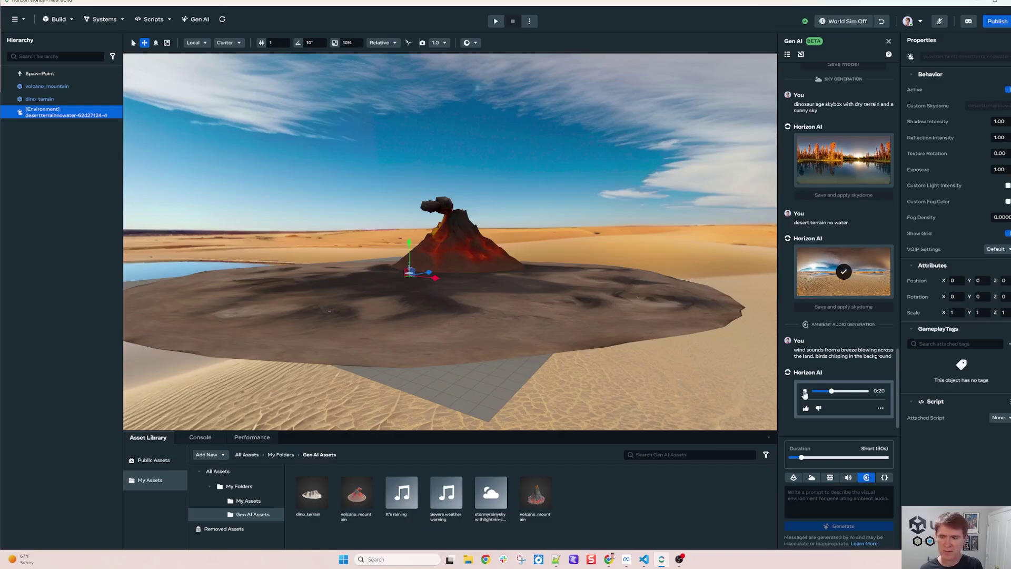
# Stop the preview of the generated ambient audio, save it to the Asset Library, and show the new asset's details
pyautogui.click(805, 392)
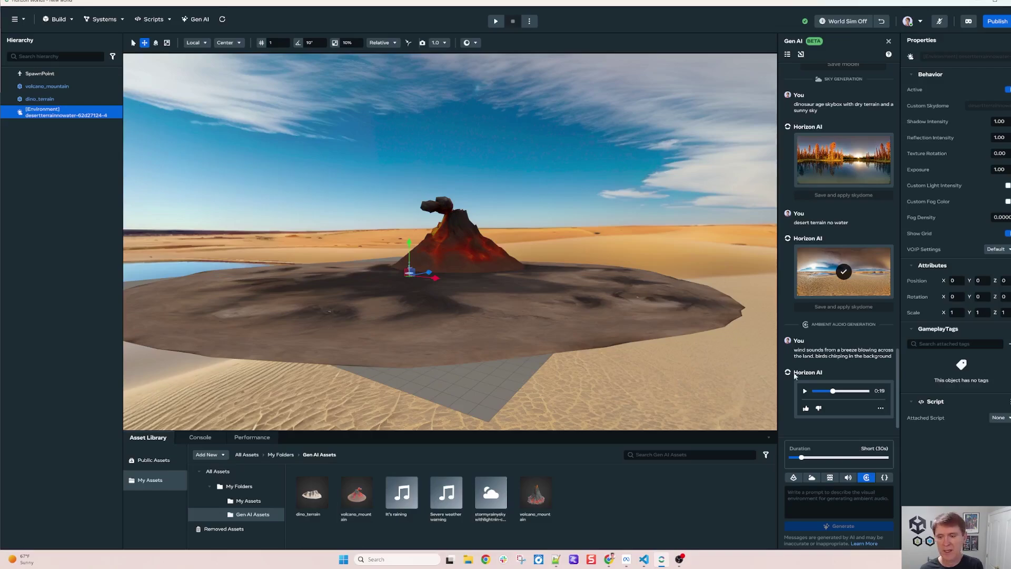
pyautogui.click(880, 408)
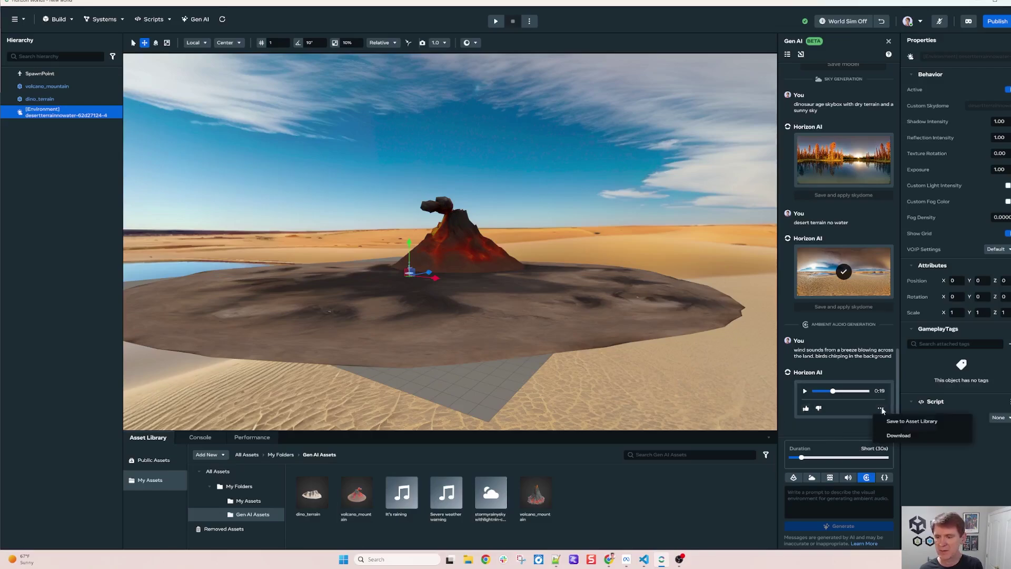
pyautogui.click(889, 421)
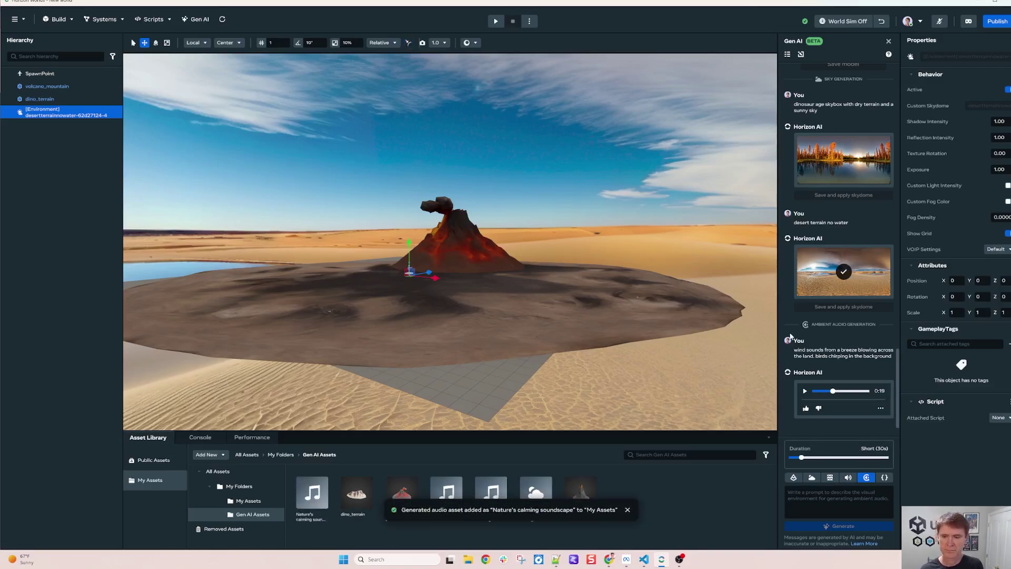
pyautogui.click(316, 500)
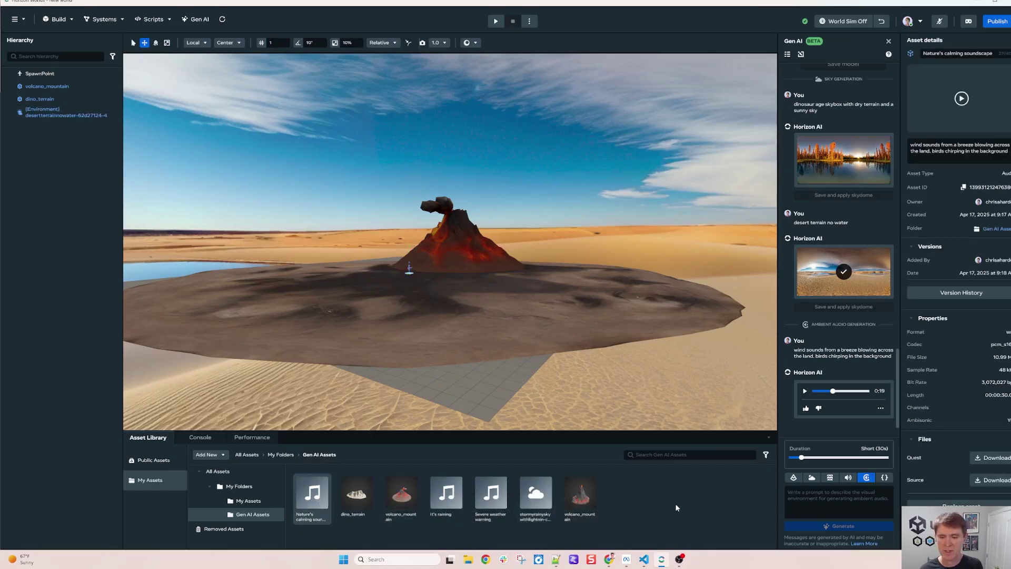
# Switch to the Notepad++ notes and copy the line "create a script that produces ongoing smoke coming from the volcano"
pyautogui.hotkey('alt', 'Tab')
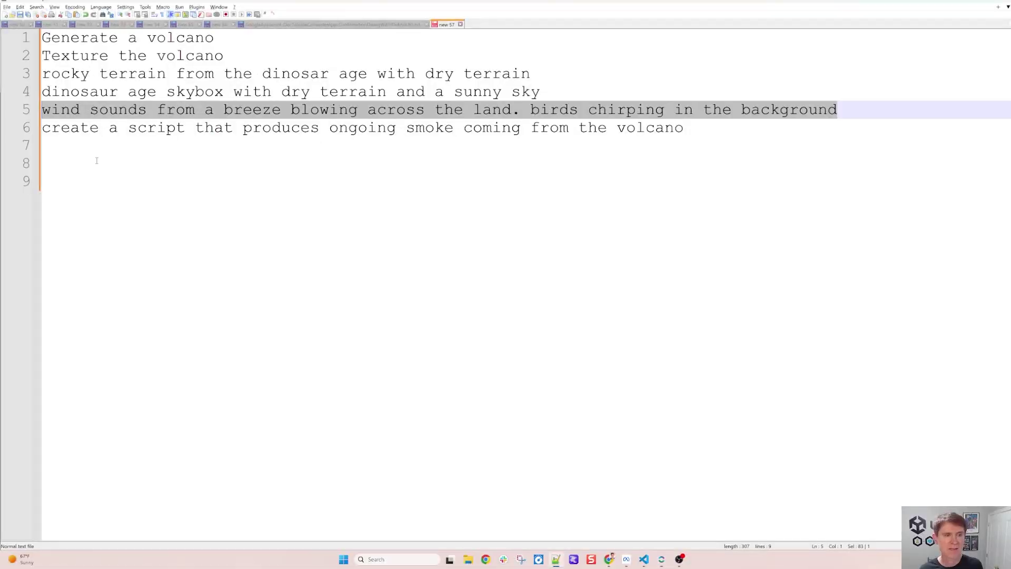
pyautogui.click(128, 128)
pyautogui.moveTo(701, 134); pyautogui.dragTo(33, 133)
pyautogui.hotkey('ctrl', 'c')
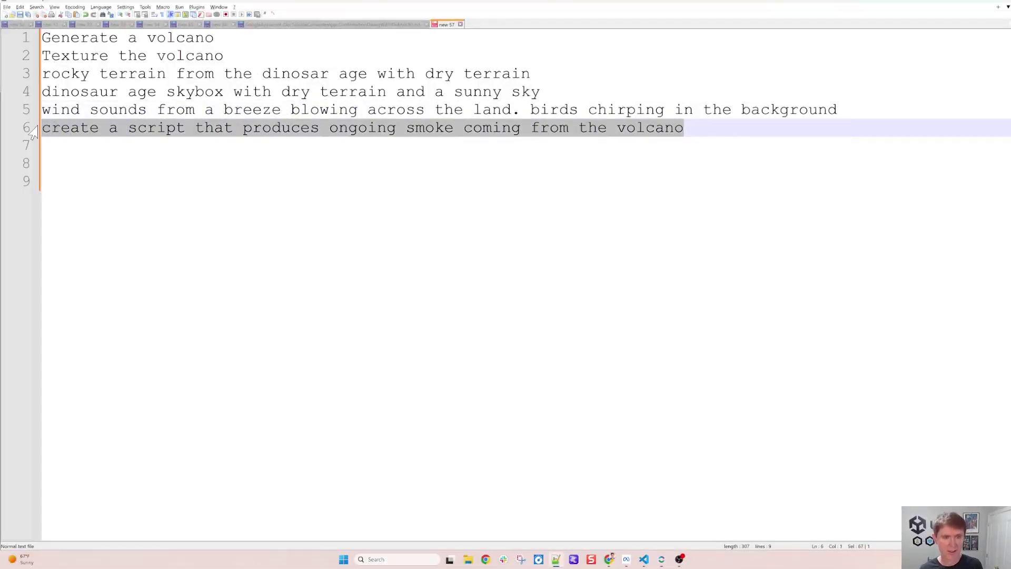
pyautogui.click(241, 128)
pyautogui.press('Down')
pyautogui.click(472, 129)
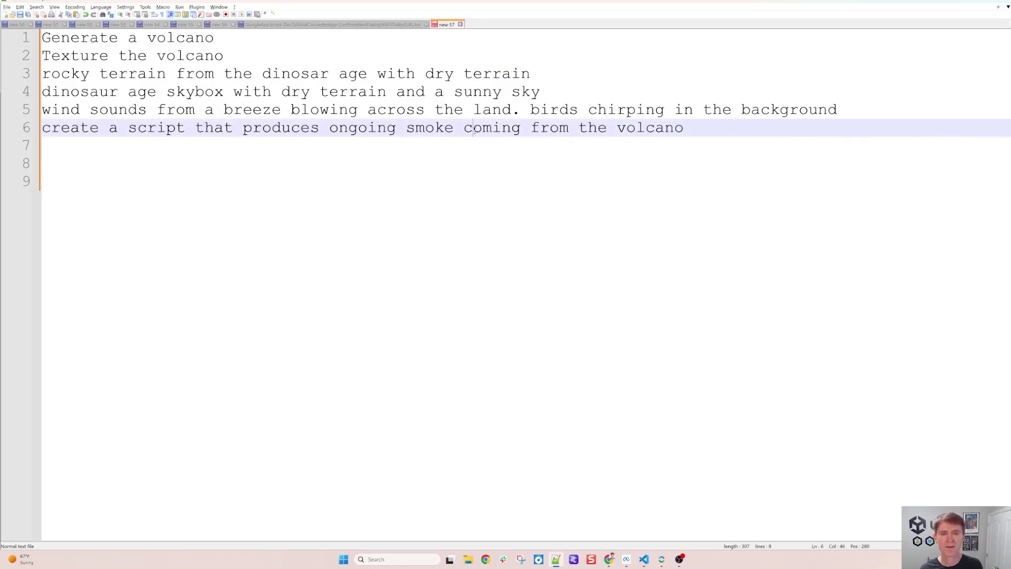
# Return to Horizon Worlds and generate a TypeScript script from the copied volcano smoke prompt
pyautogui.hotkey('alt', 'Tab')
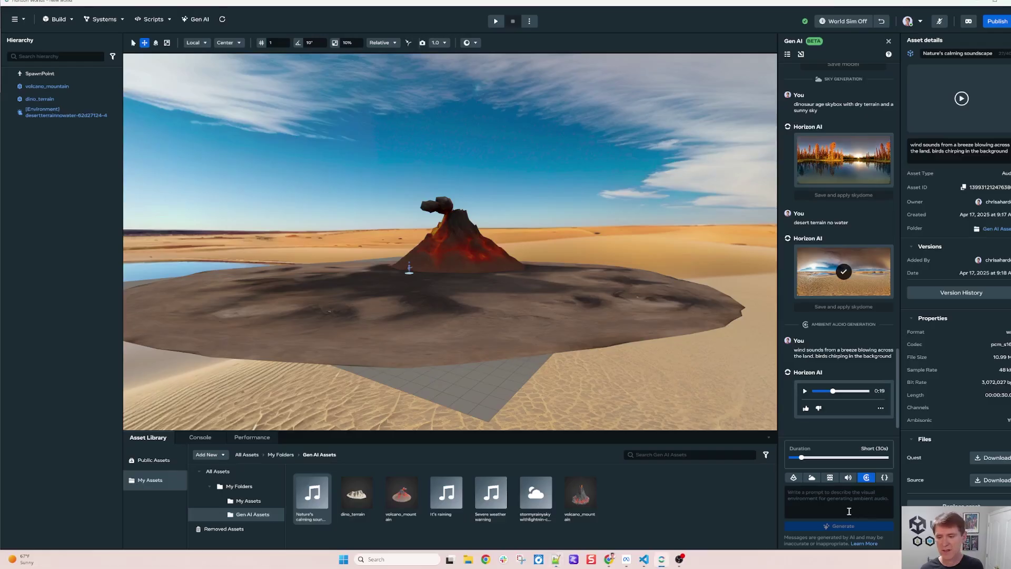
pyautogui.click(884, 477)
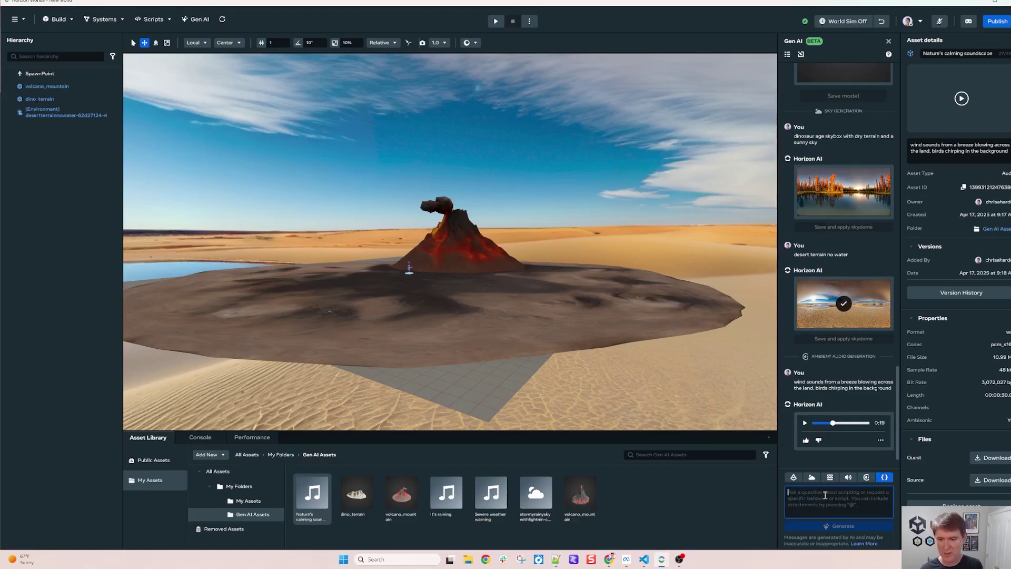
pyautogui.hotkey('ctrl', 'v')
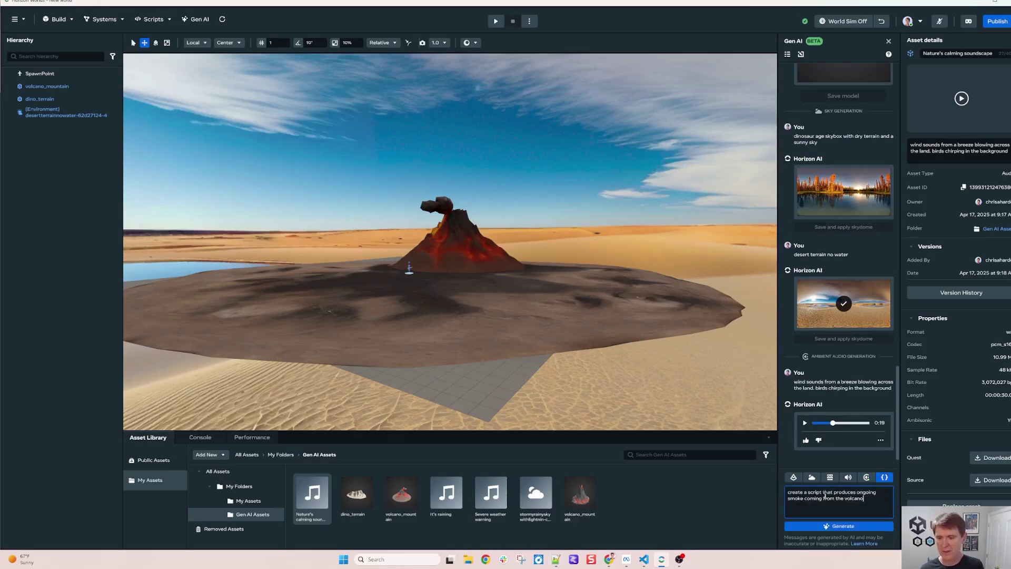
pyautogui.click(843, 526)
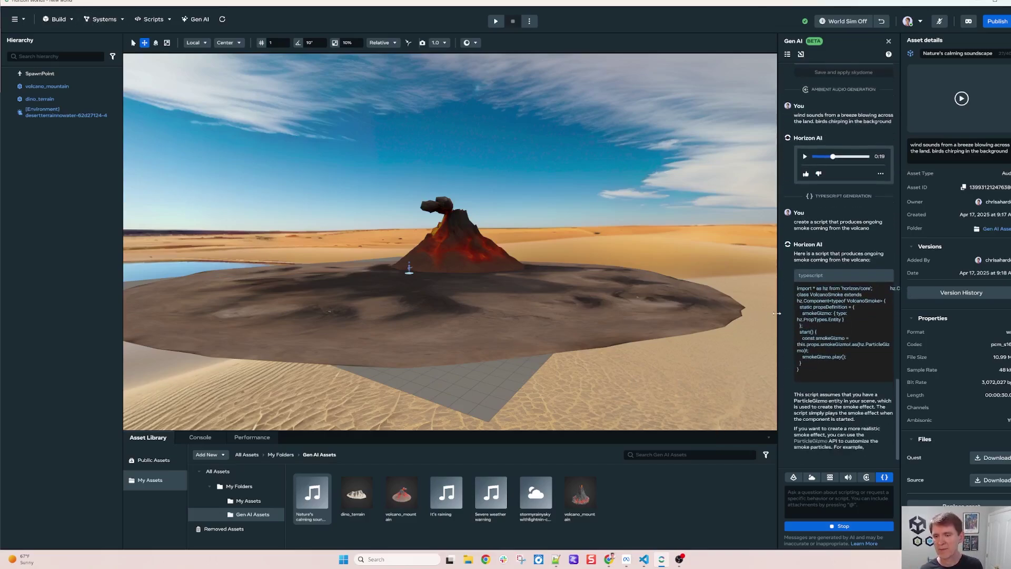
# Widen the Gen AI area and review the generated VolcanoSmoke.ts code and its notes on the ParticleGizmo
pyautogui.moveTo(778, 320); pyautogui.dragTo(678, 320)
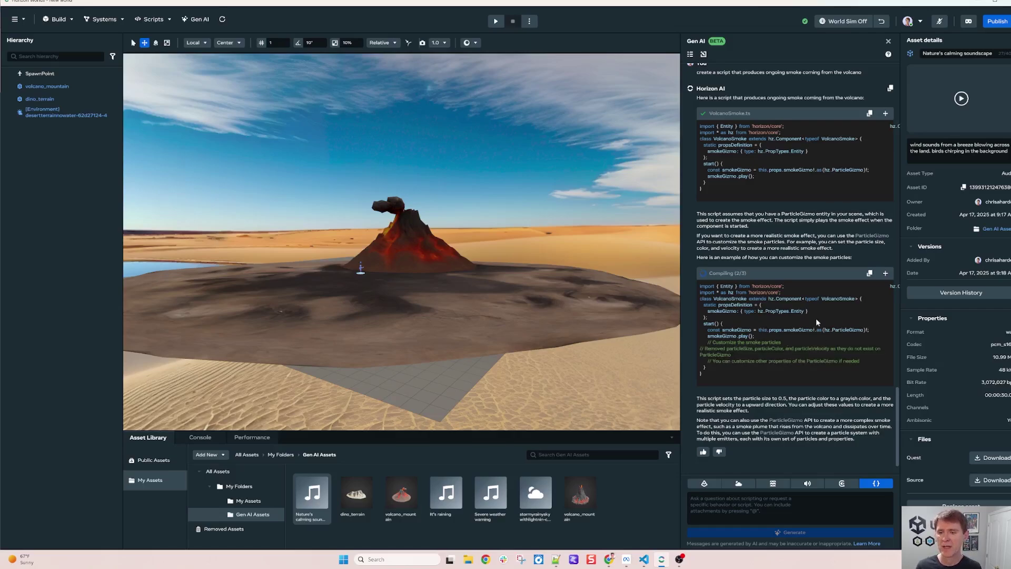
pyautogui.scroll(3, 771, 200)
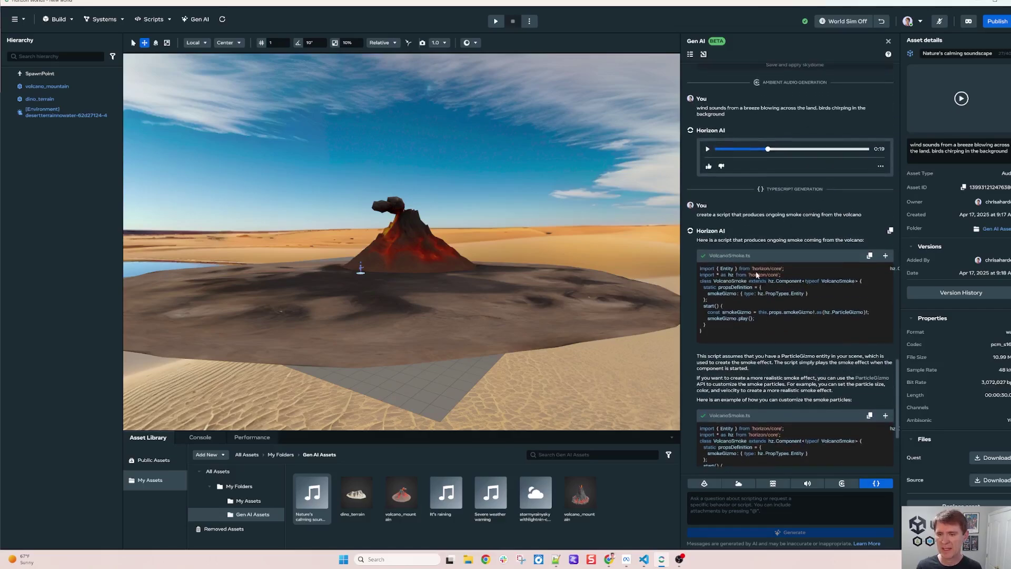
pyautogui.scroll(-3, 780, 273)
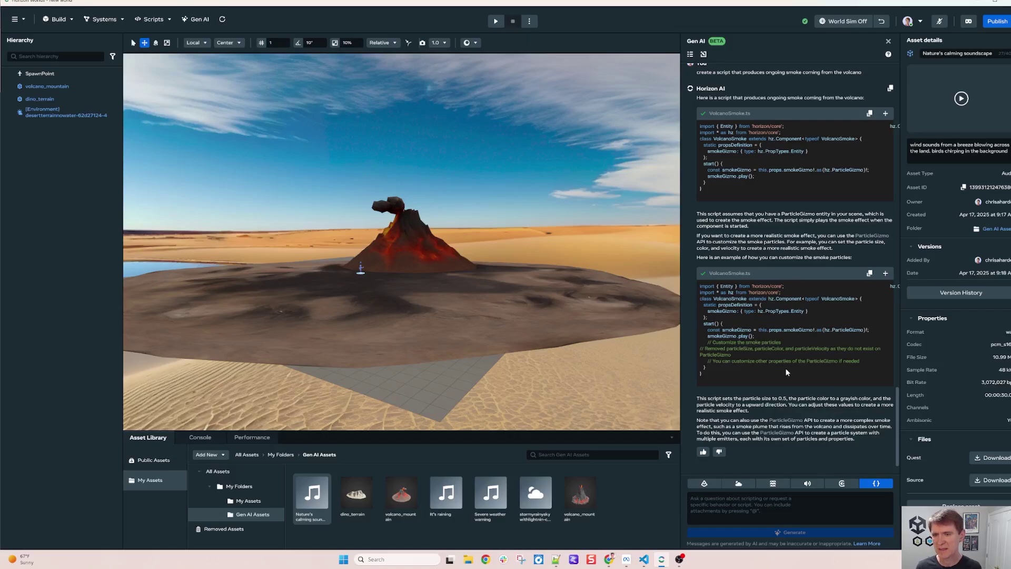
pyautogui.scroll(1, 823, 353)
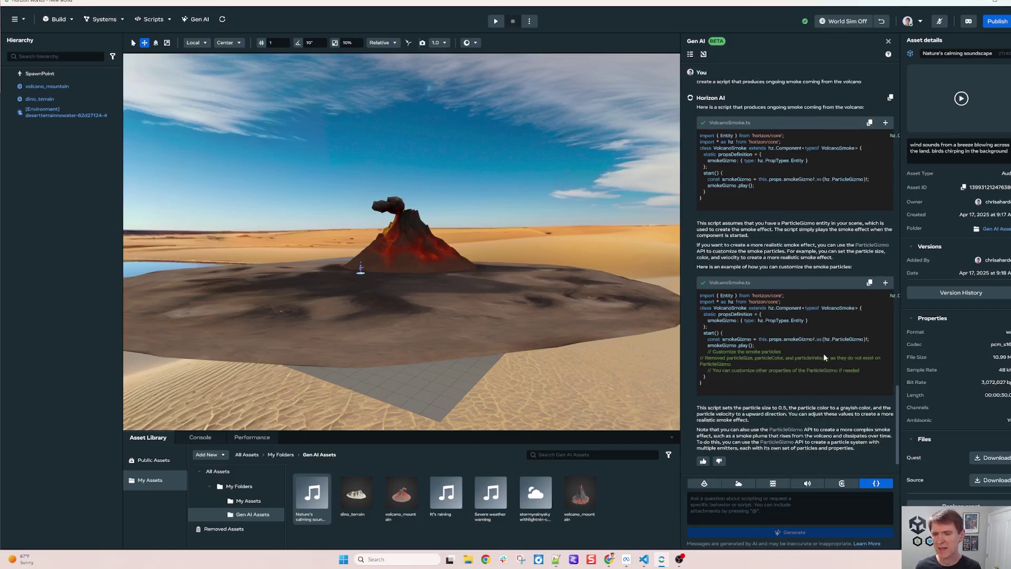
# Add the first generated VolcanoSmoke.ts script to the world and open the file in a maximized Visual Studio Code window
pyautogui.scroll(3, 824, 357)
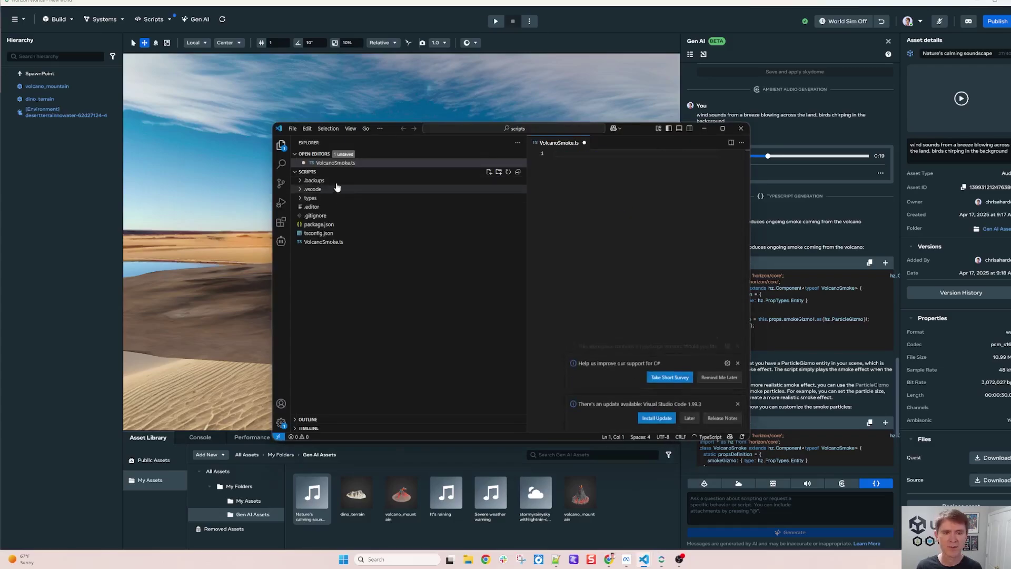
pyautogui.click(722, 128)
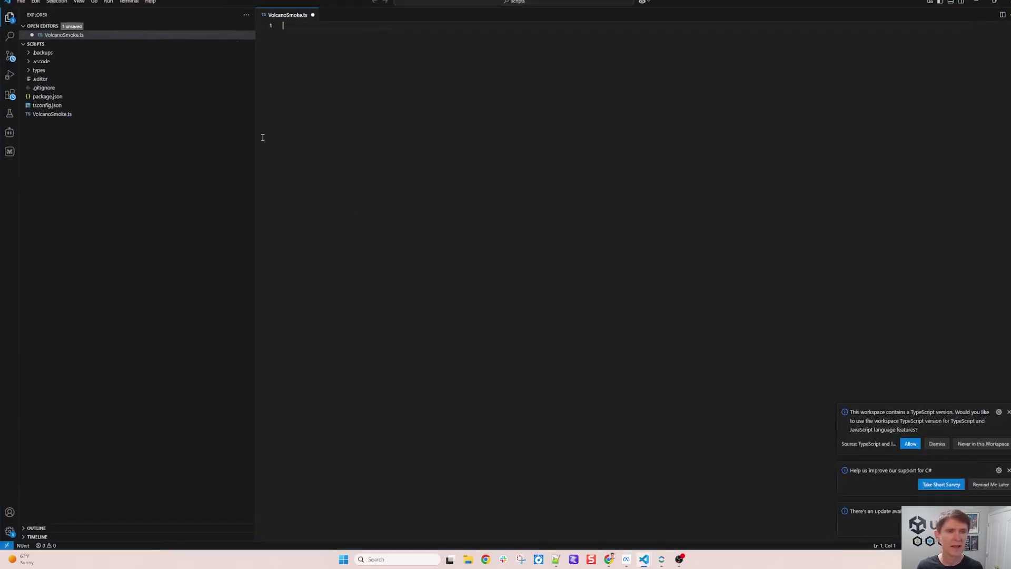
pyautogui.click(51, 117)
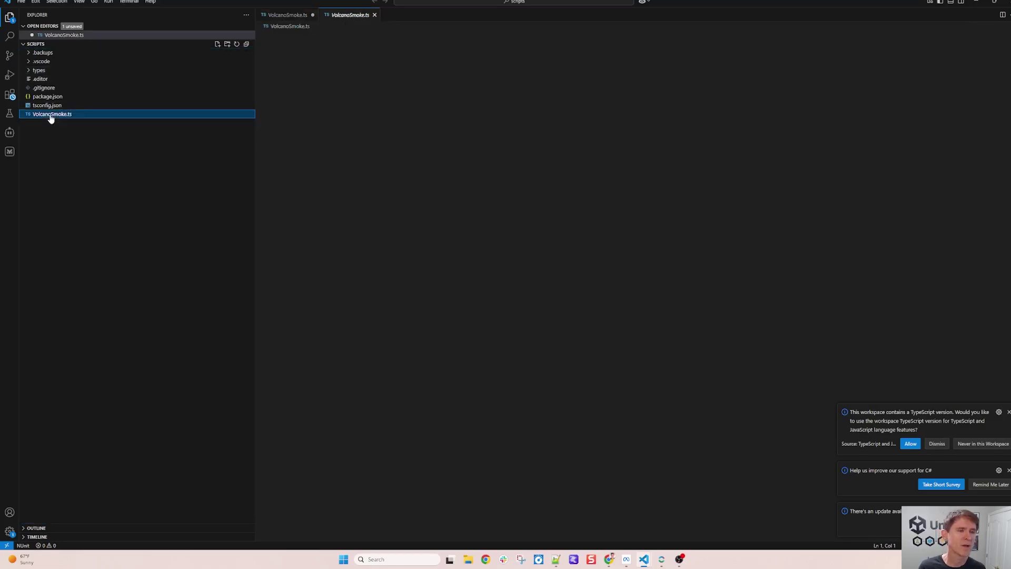
pyautogui.hotkey('alt', 'Tab')
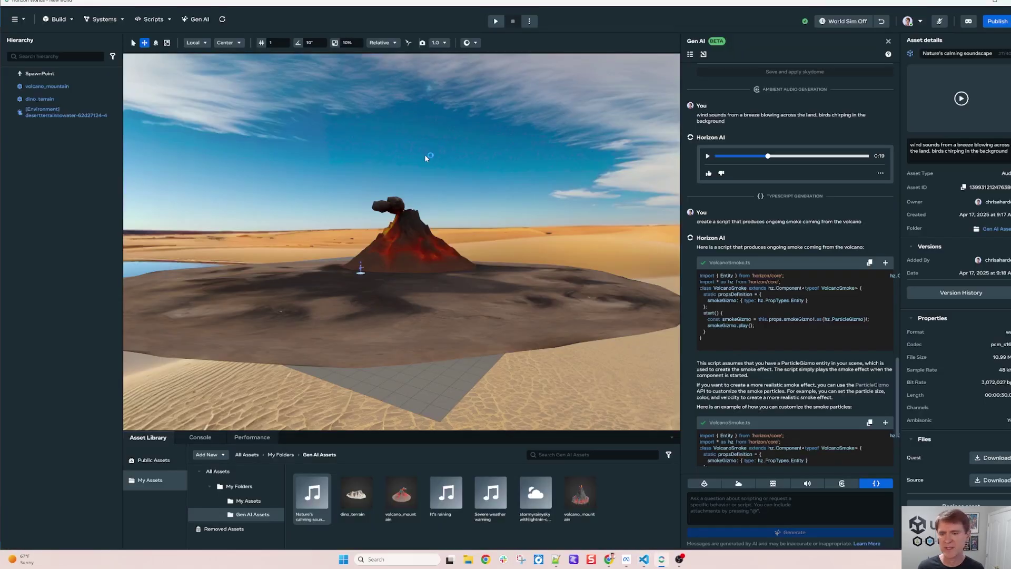
pyautogui.hotkey('alt', 'Tab')
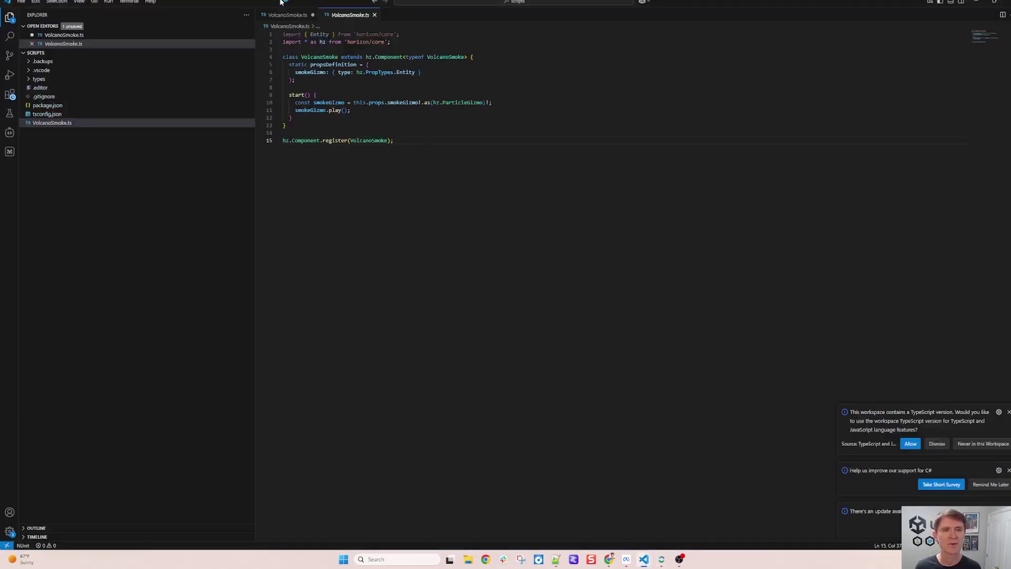
# Close the empty unsaved copy of VolcanoSmoke.ts without saving it, and switch back to Horizon Worlds
pyautogui.click(294, 17)
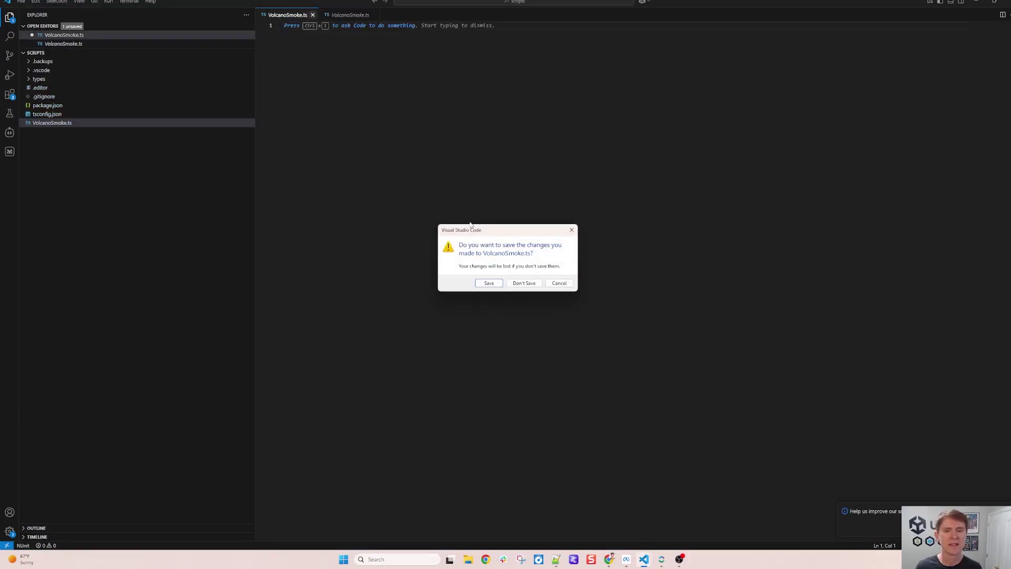
pyautogui.click(524, 283)
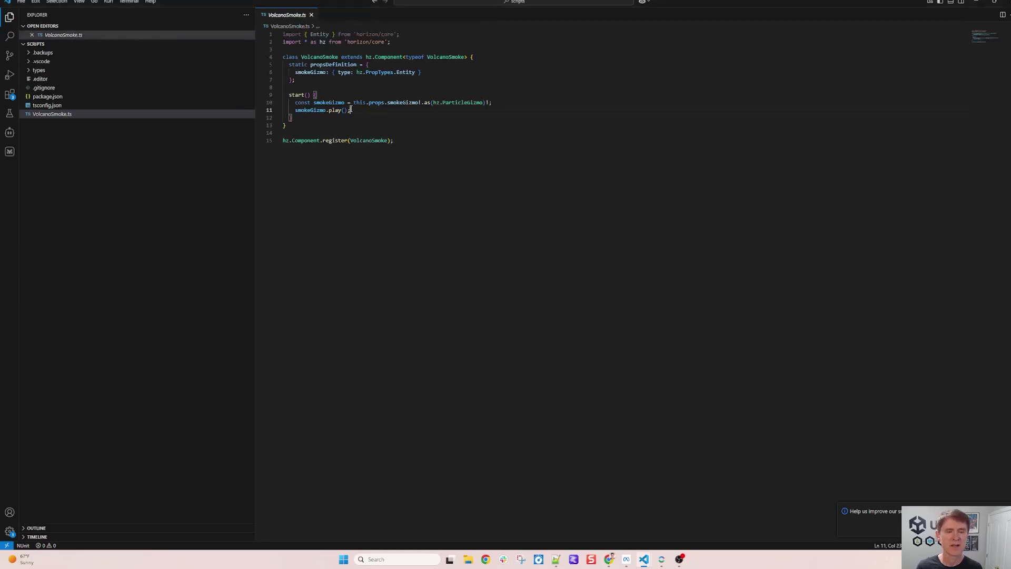
pyautogui.hotkey('alt', 'Tab')
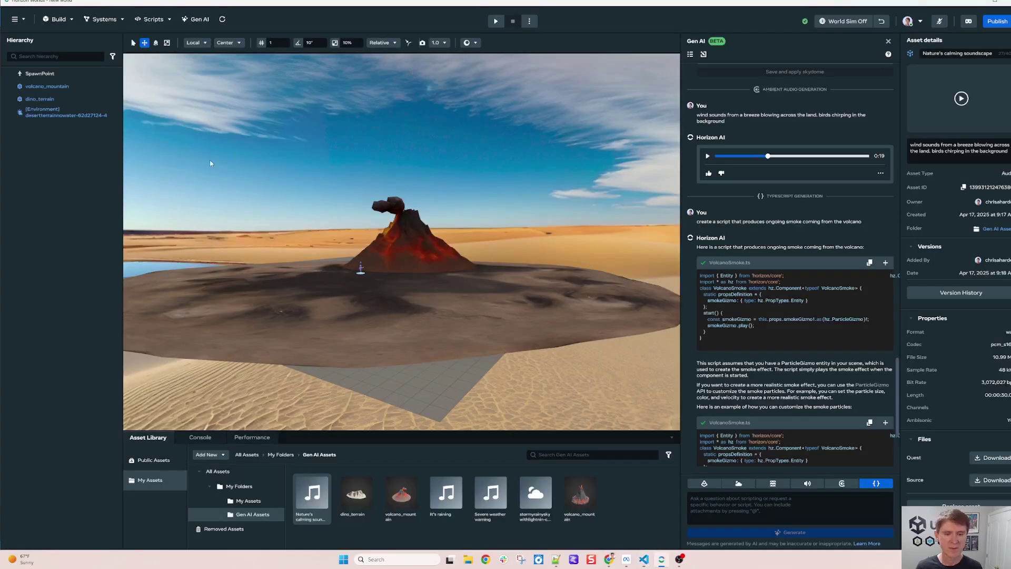
pyautogui.click(111, 19)
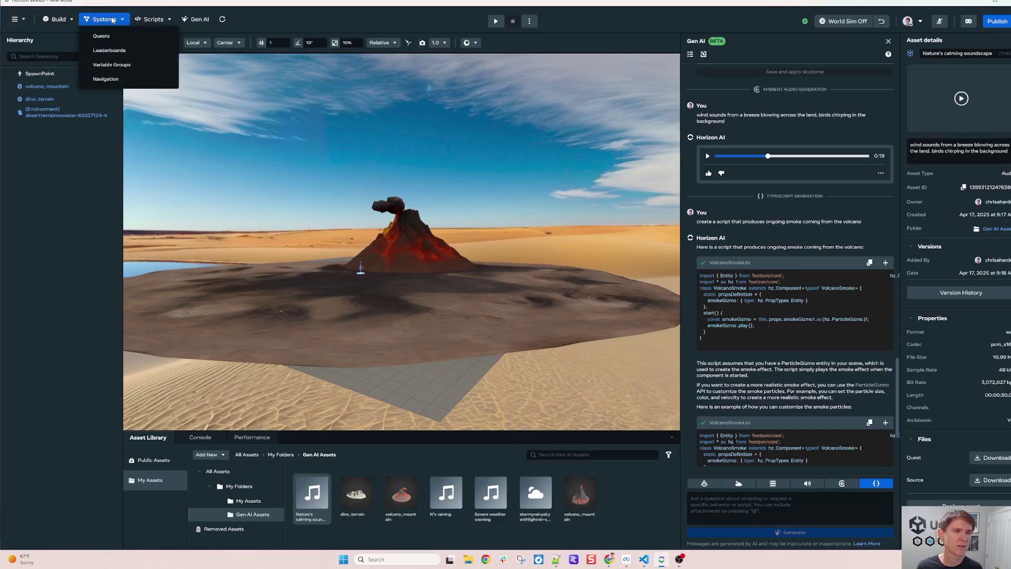
pyautogui.click(54, 21)
pyautogui.click(55, 21)
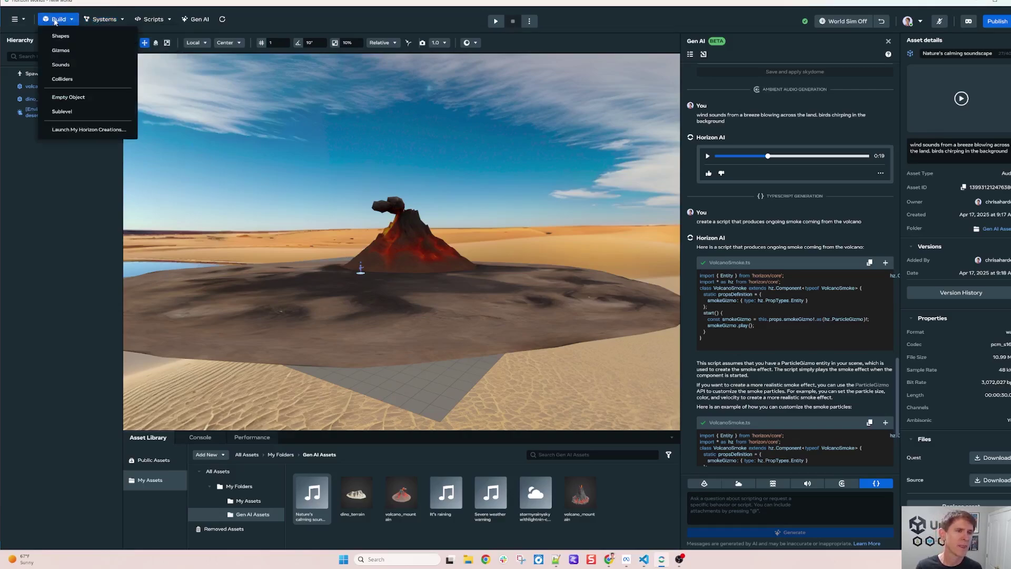
pyautogui.click(99, 24)
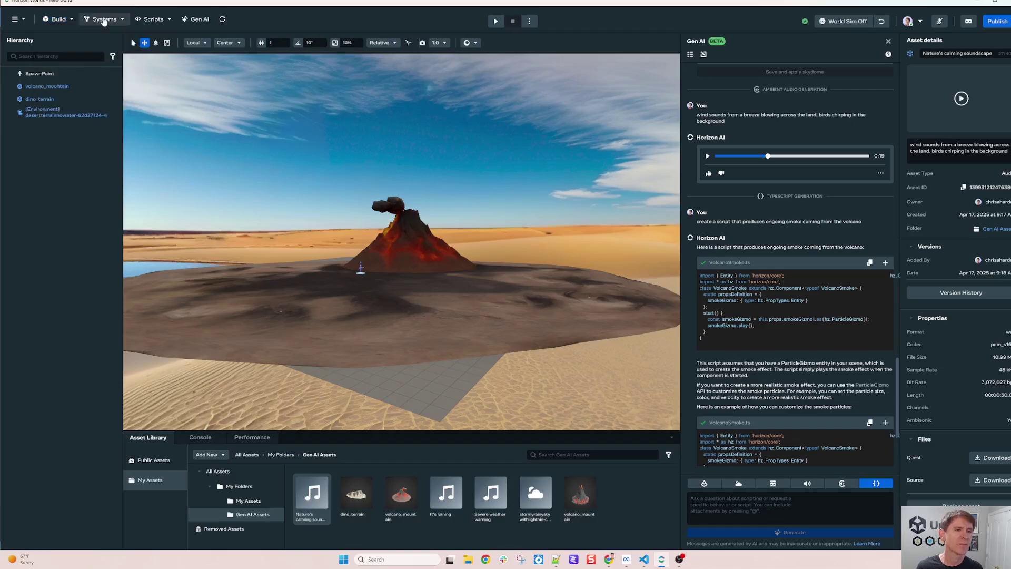
pyautogui.click(110, 22)
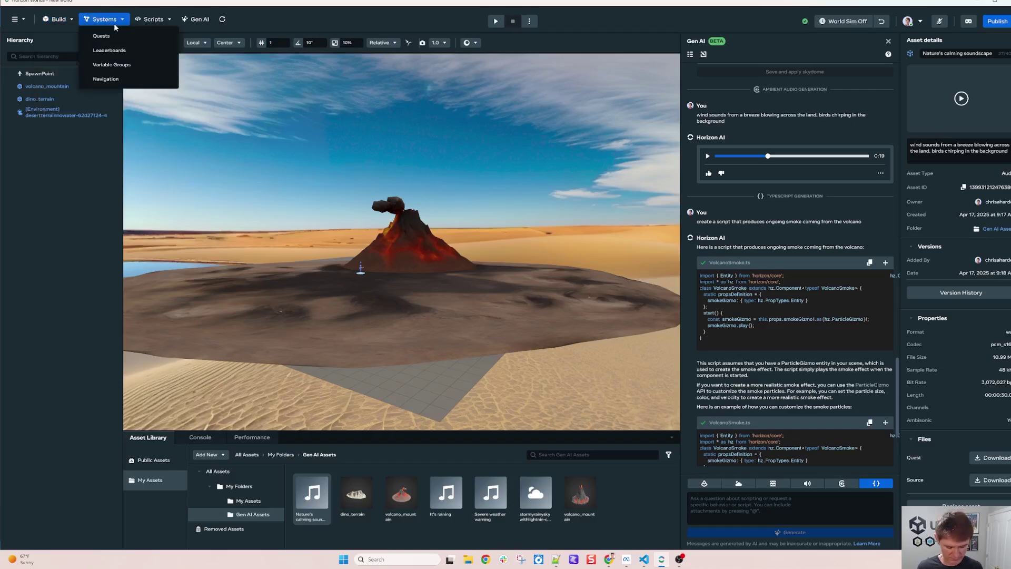
pyautogui.click(114, 24)
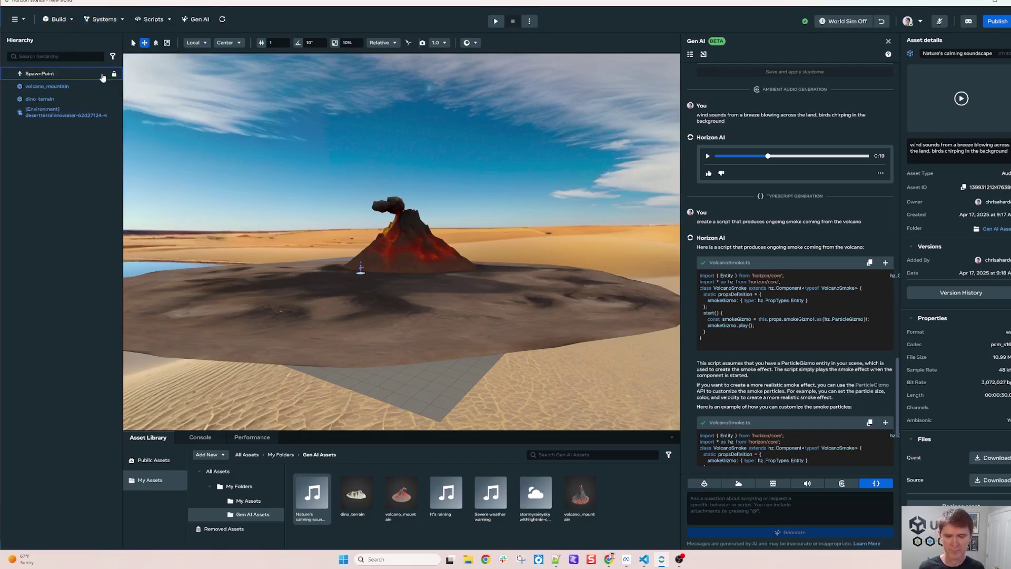
pyautogui.click(56, 20)
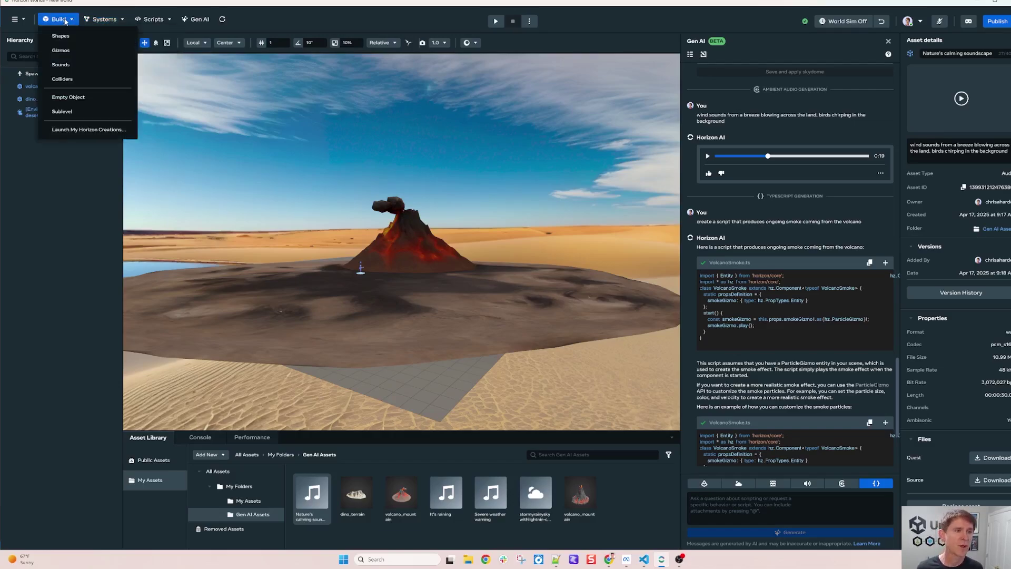
pyautogui.click(66, 49)
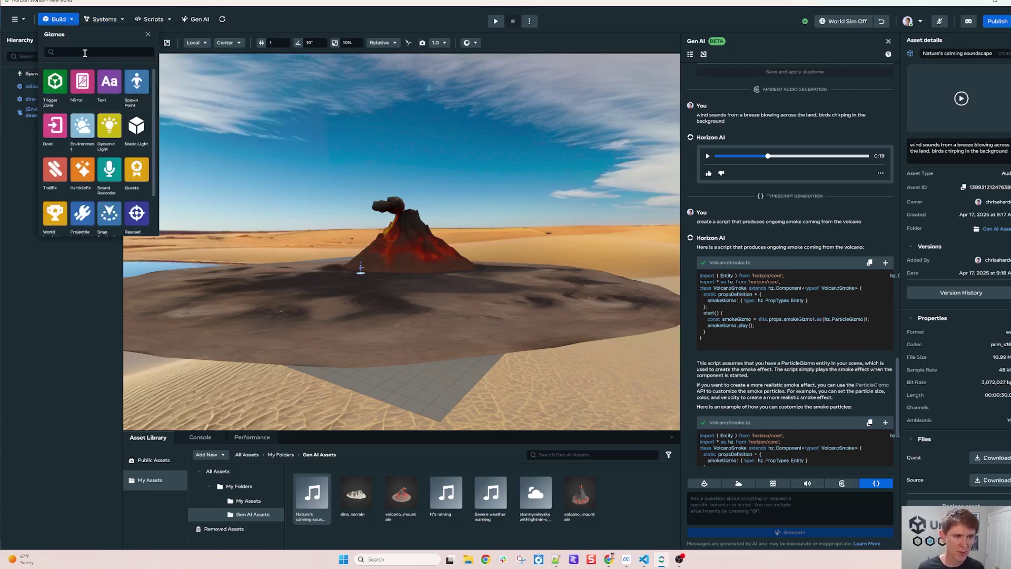
pyautogui.click(85, 52)
pyautogui.write('parti')
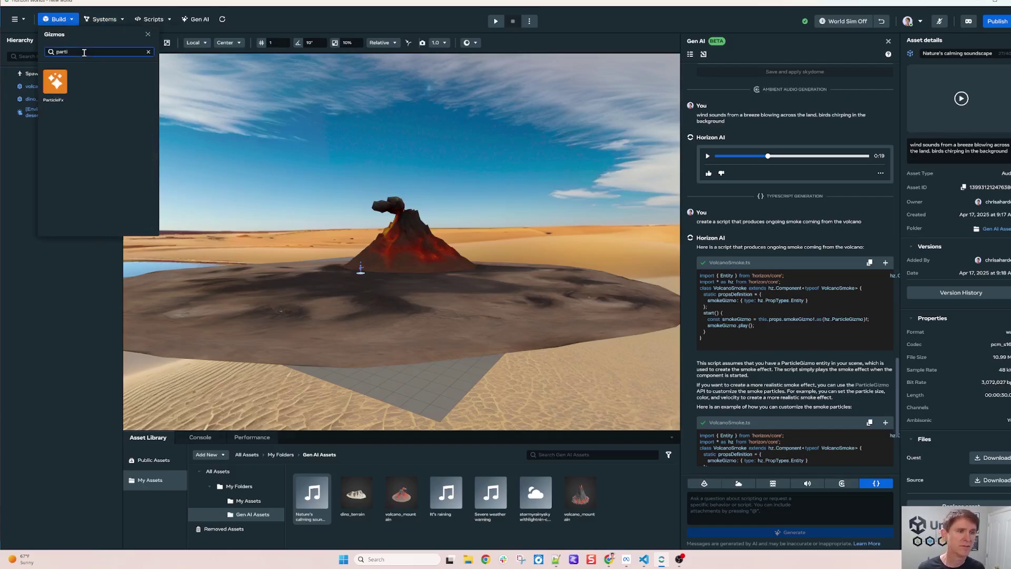
pyautogui.click(62, 86)
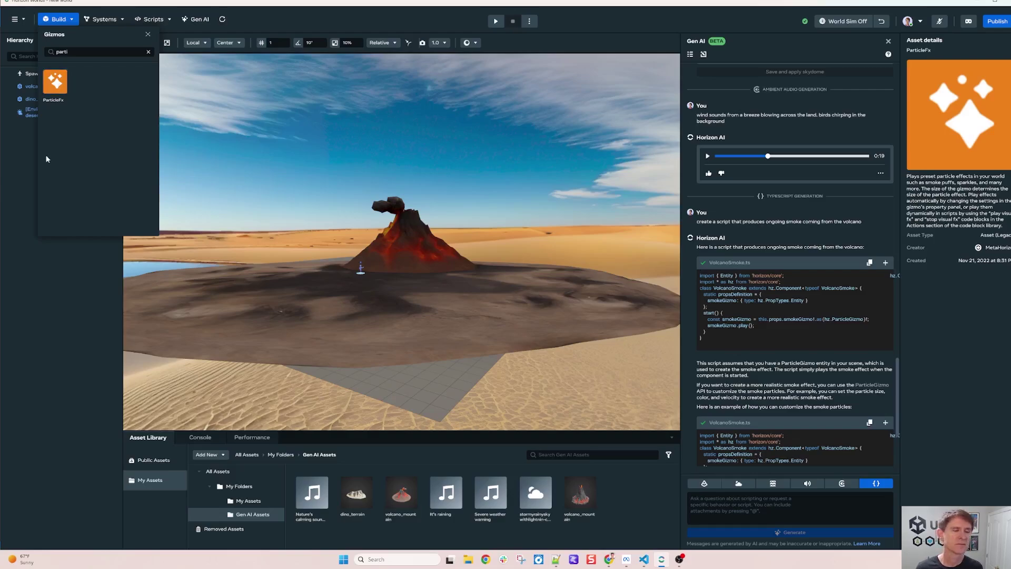
pyautogui.click(59, 20)
# Search the gizmos for "parti" and place a ParticleFx gizmo on the dark terrain in front of the volcano
pyautogui.click(59, 20)
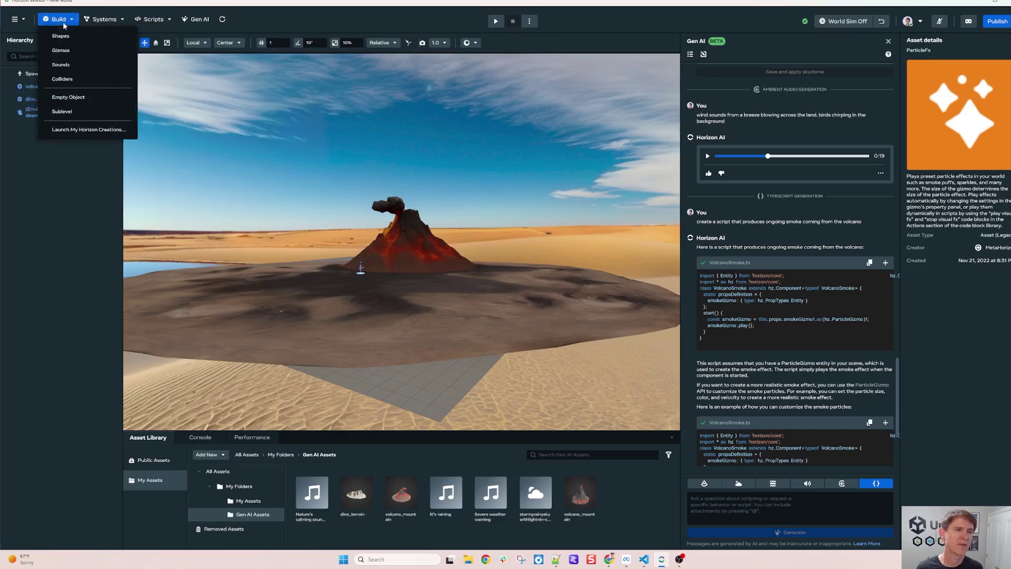
pyautogui.click(62, 50)
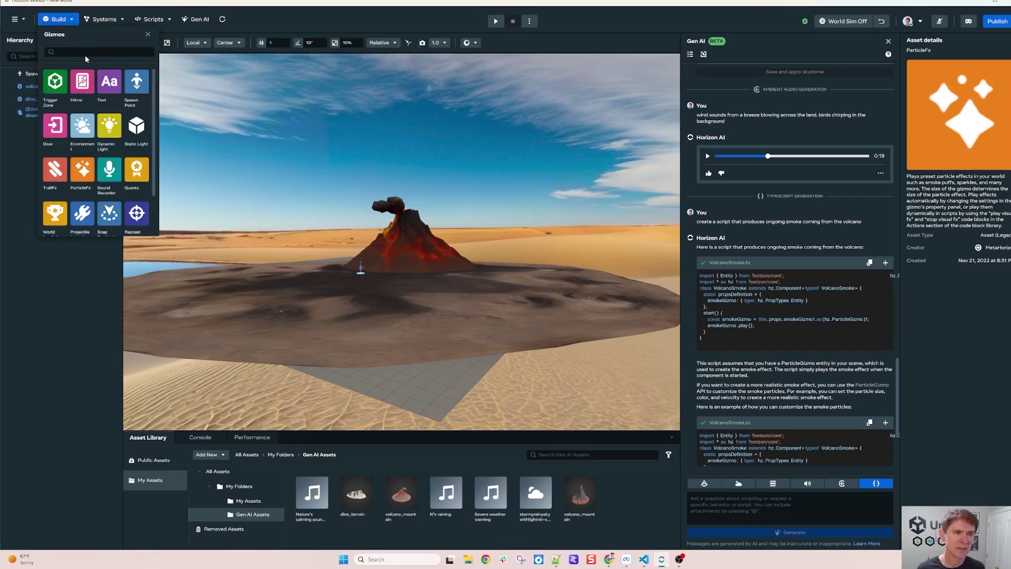
pyautogui.click(88, 52)
pyautogui.write('parti')
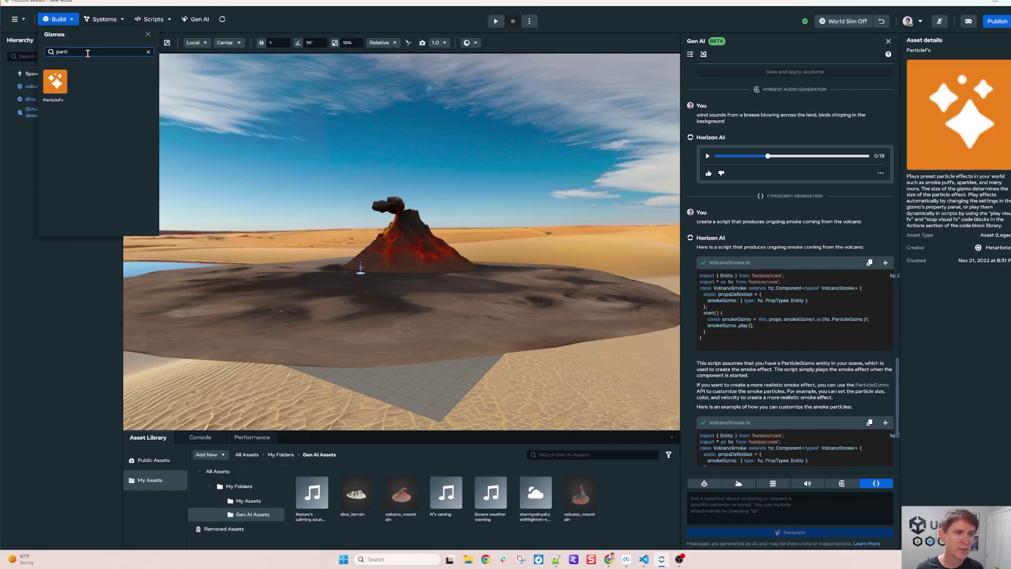
pyautogui.moveTo(55, 82); pyautogui.dragTo(17, 162)
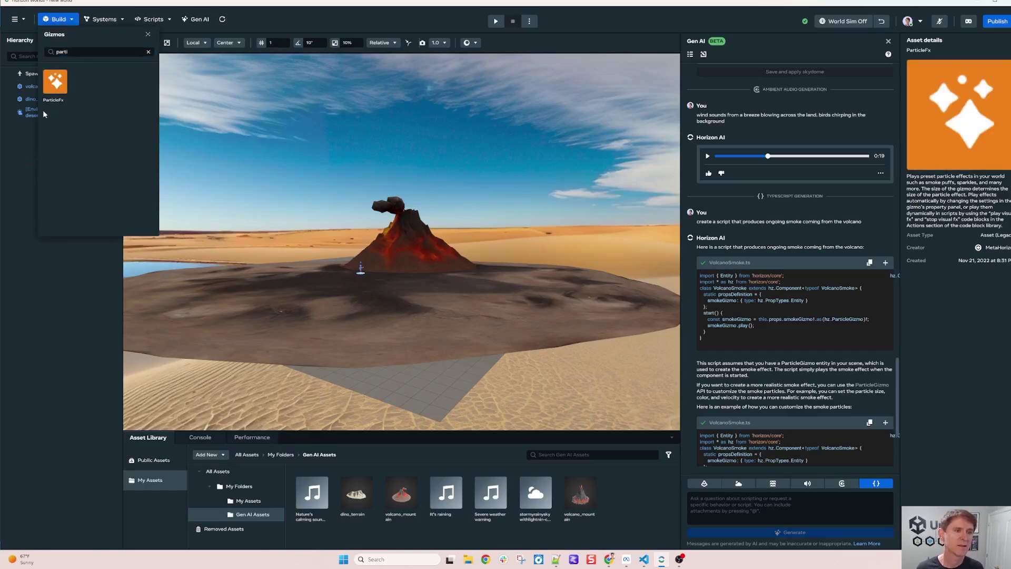
pyautogui.moveTo(55, 82); pyautogui.dragTo(320, 290)
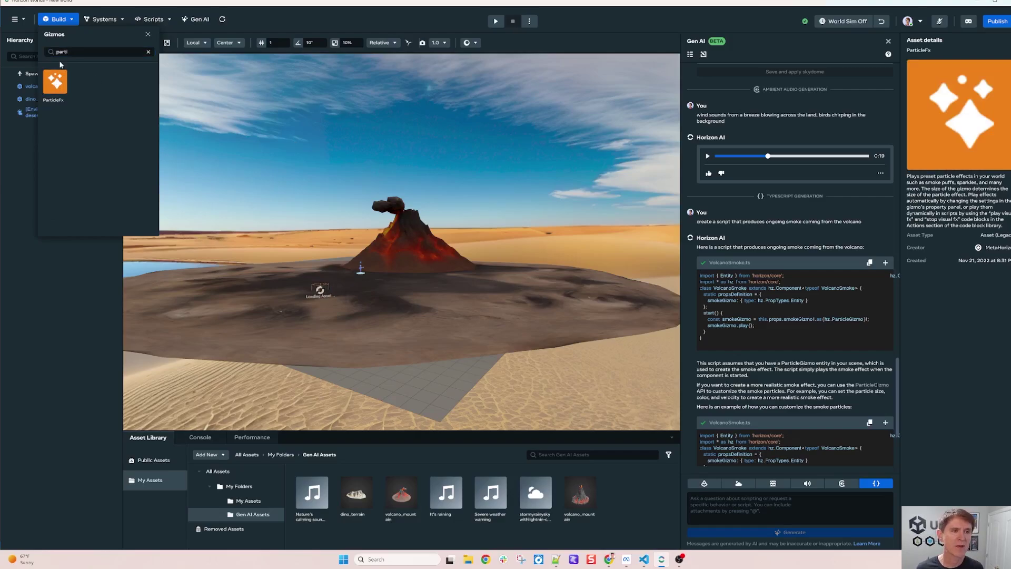
pyautogui.click(35, 227)
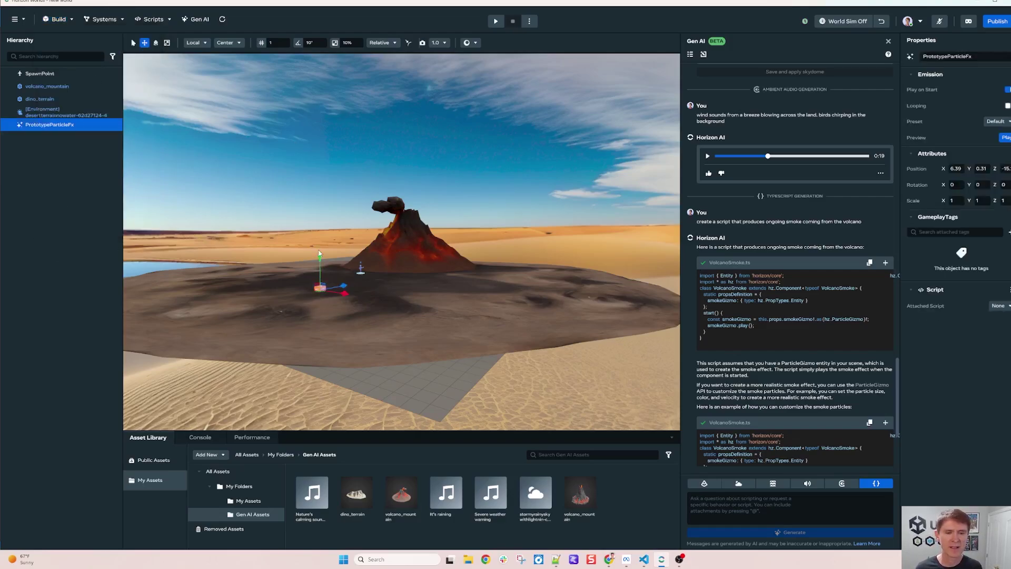
# Move the particle effect up and across to the volcano's crater, to about X -0.28 and Y 12.06
pyautogui.moveTo(319, 257); pyautogui.dragTo(318, 203)
pyautogui.scroll(6, 349, 234)
pyautogui.scroll(-2, 350, 234)
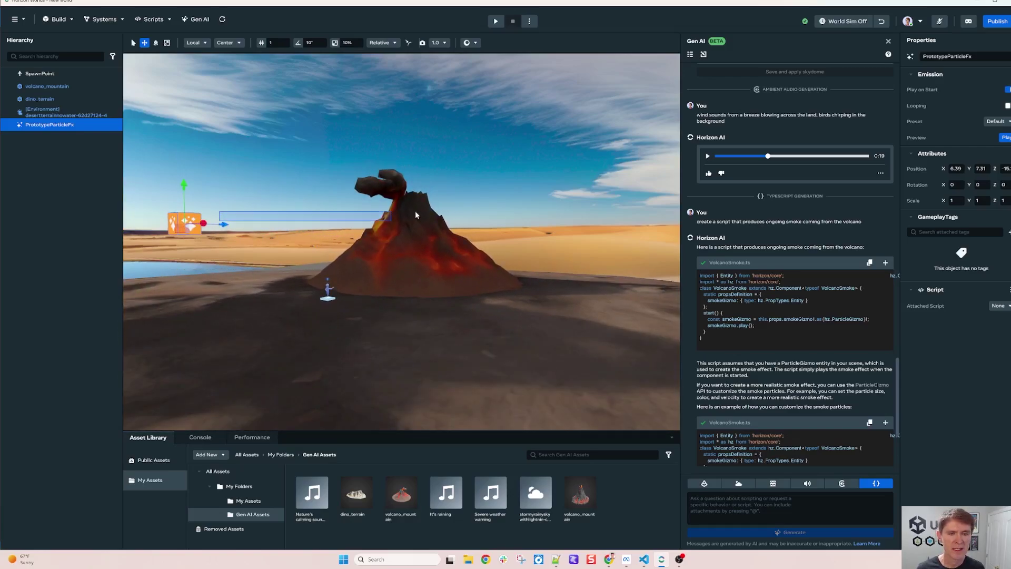
pyautogui.click(156, 221)
pyautogui.click(184, 223)
pyautogui.moveTo(228, 229); pyautogui.dragTo(428, 210)
pyautogui.scroll(3, 427, 179)
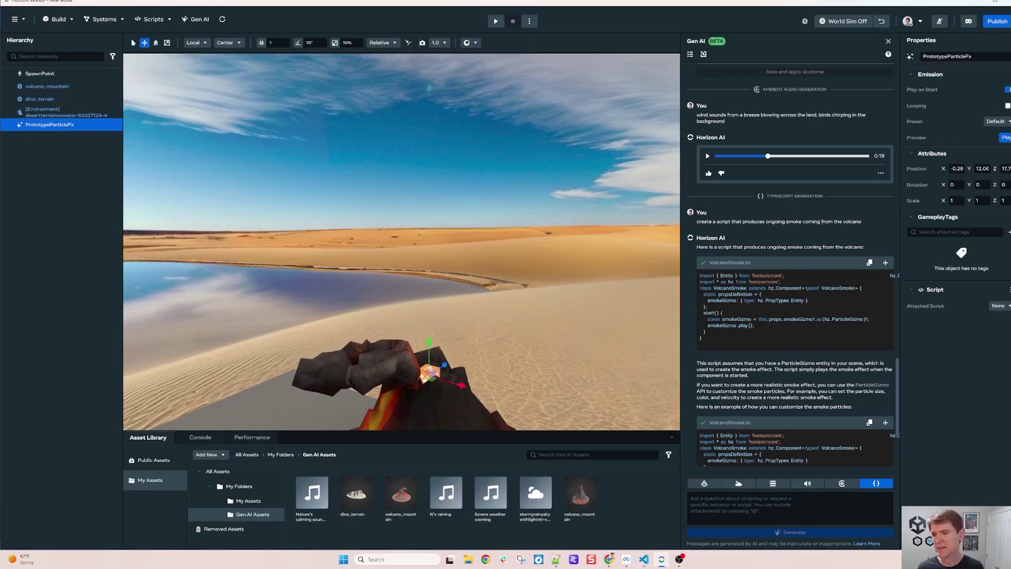
# Attach the VolcanoSmoke:VolcanoSmoke script to the particle effect at the volcano's peak
pyautogui.click(998, 305)
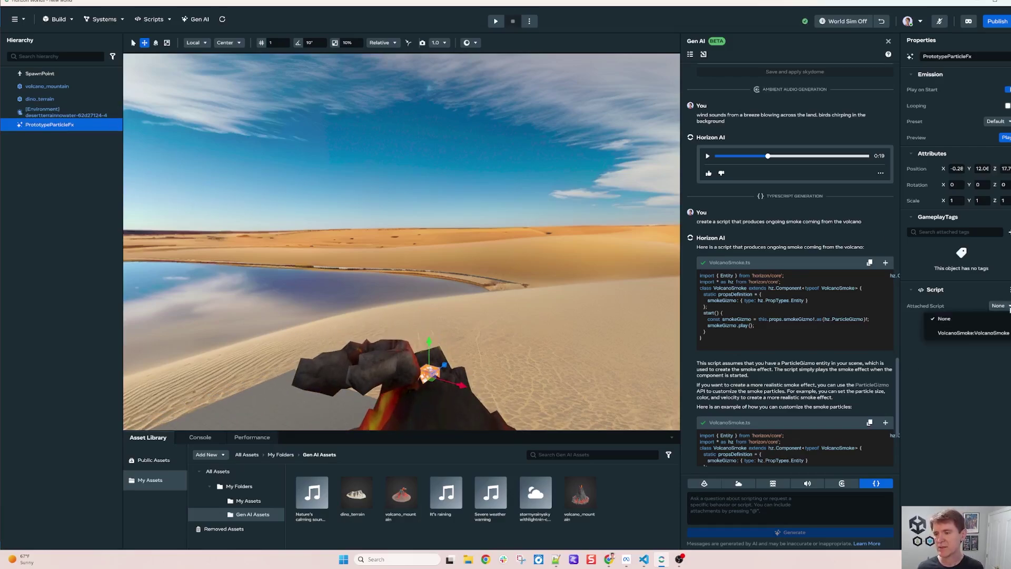
pyautogui.click(973, 333)
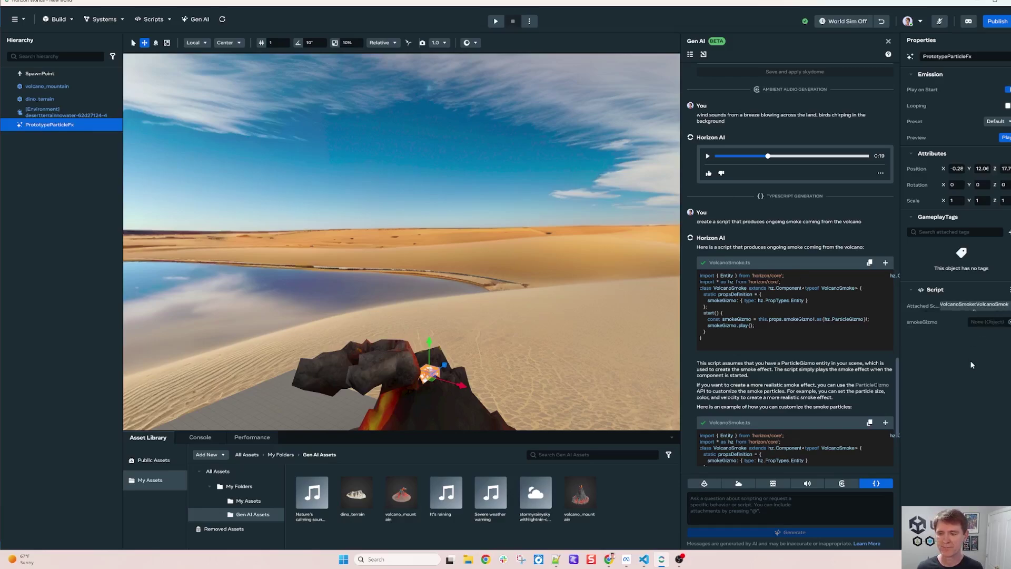
pyautogui.press('ctrl')
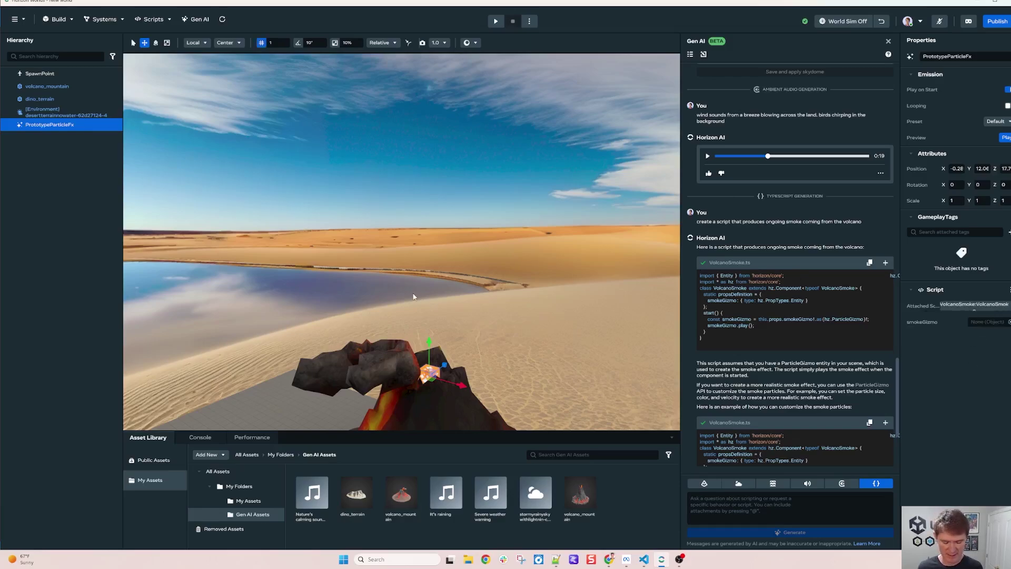
# Run the world in preview to check the volcano's peak for smoke, and return to editing
pyautogui.scroll(-6, 444, 339)
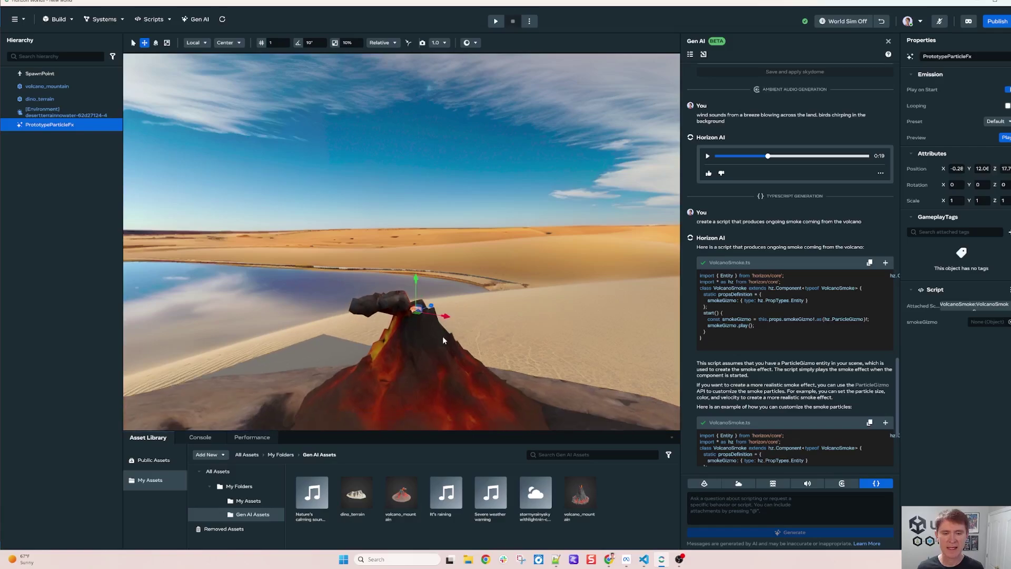
pyautogui.scroll(1, 444, 336)
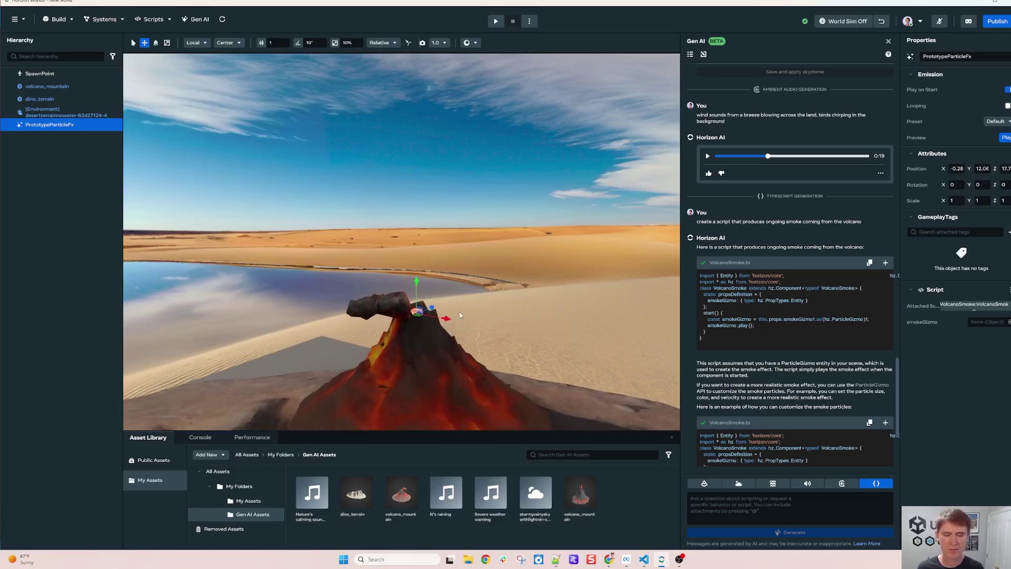
pyautogui.moveTo(460, 315); pyautogui.dragTo(472, 359, button='right')
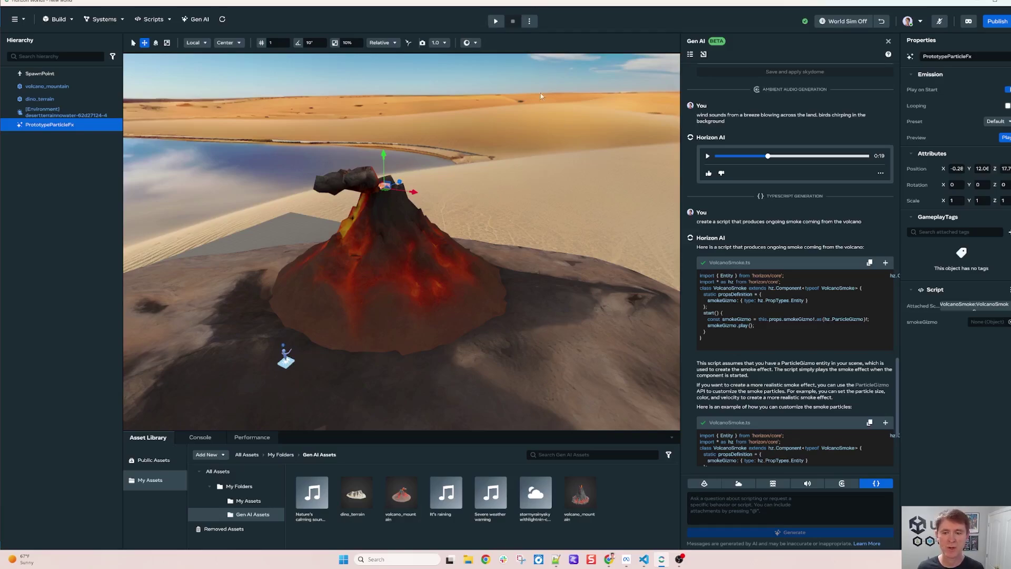
pyautogui.click(495, 21)
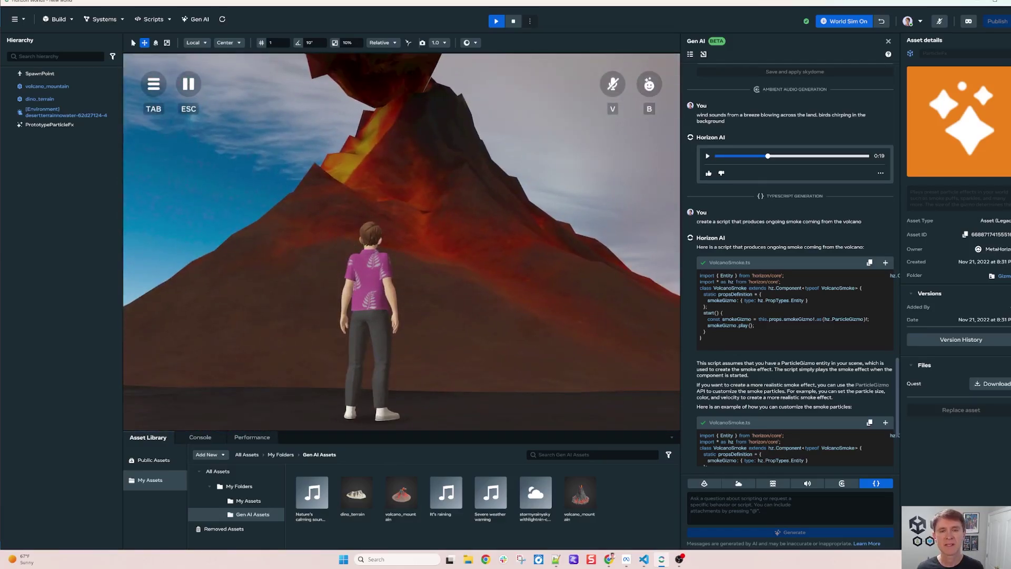
pyautogui.press('Escape')
pyautogui.scroll(-5, 510, 279)
pyautogui.scroll(-3, 512, 282)
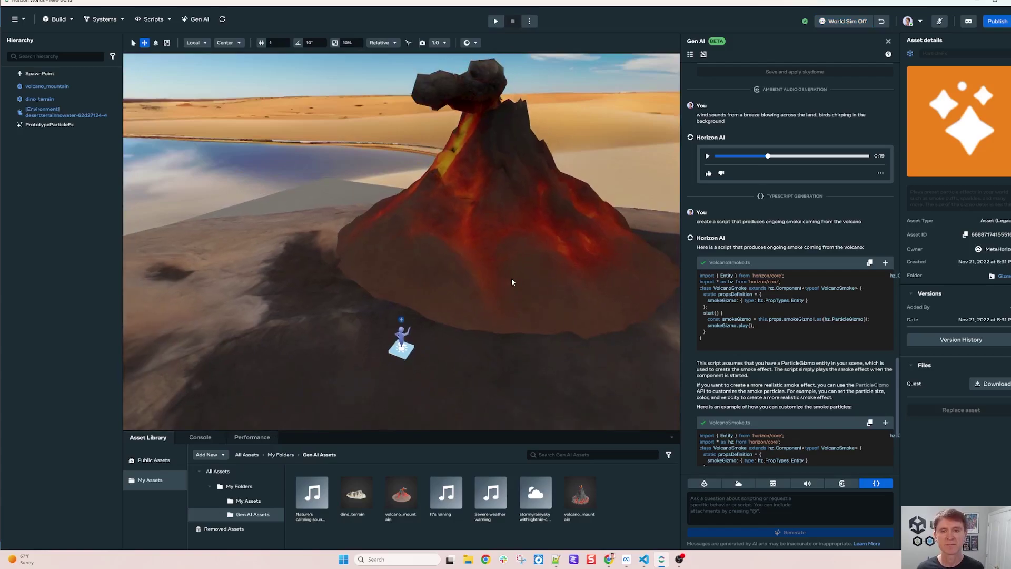
# Rotate volcano_mountain around its vertical axis so its main lava flow faces a different direction
pyautogui.click(500, 183)
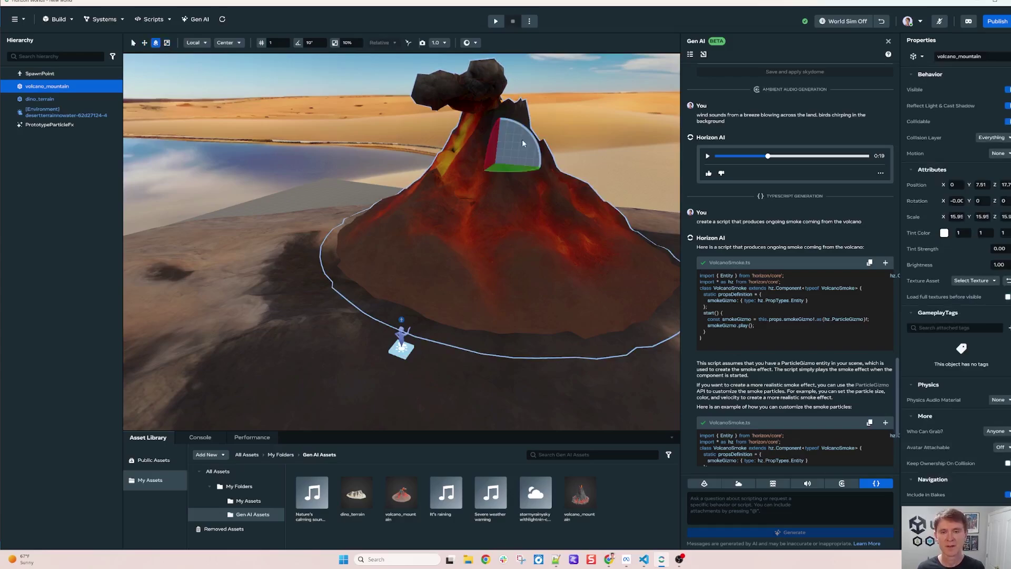
pyautogui.press('e')
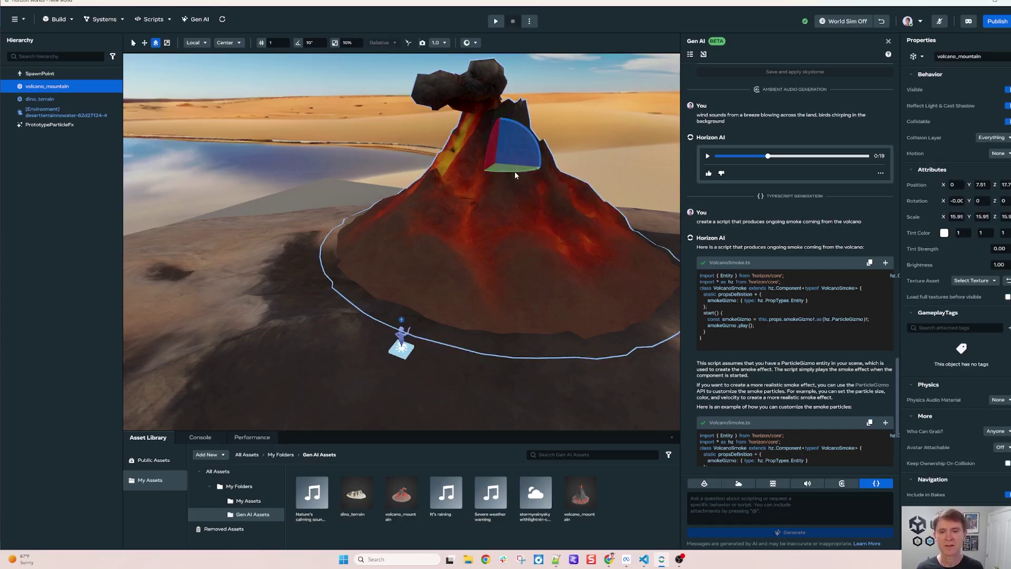
pyautogui.moveTo(513, 172); pyautogui.dragTo(531, 98)
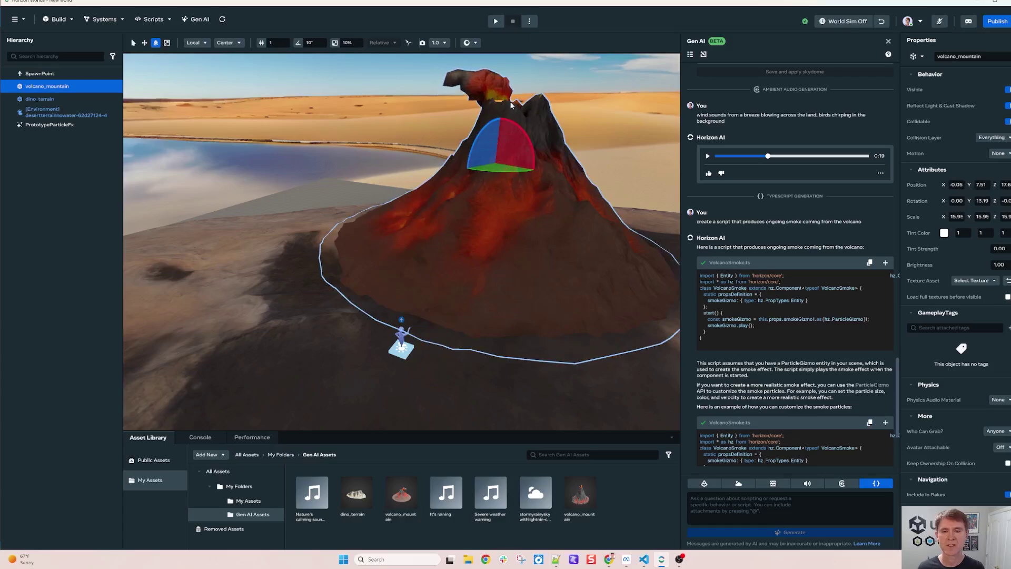
# Raise the particle effect above the crater to about Y 12.94, and check the volcano in a brief world preview
pyautogui.click(58, 124)
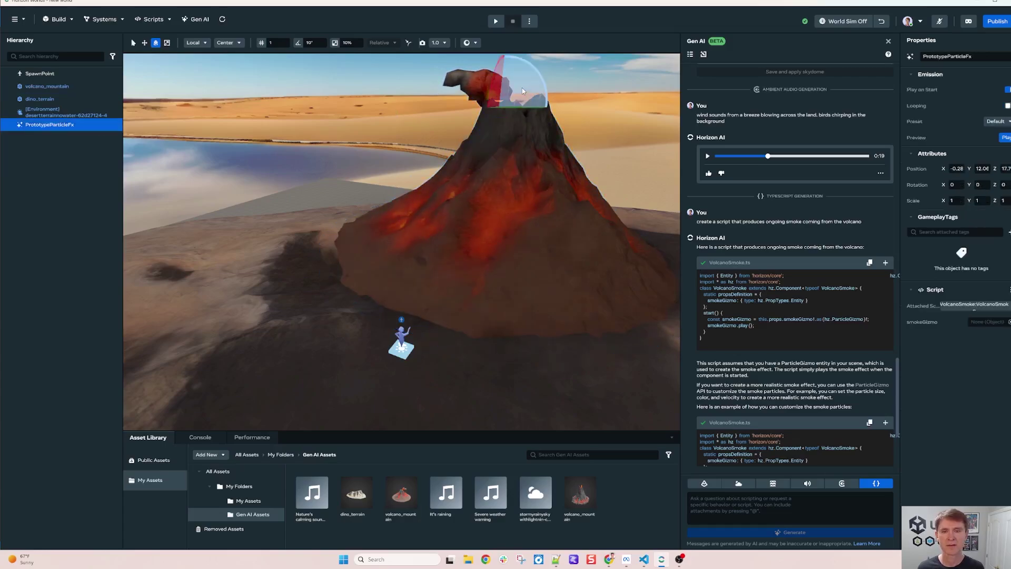
pyautogui.press('w')
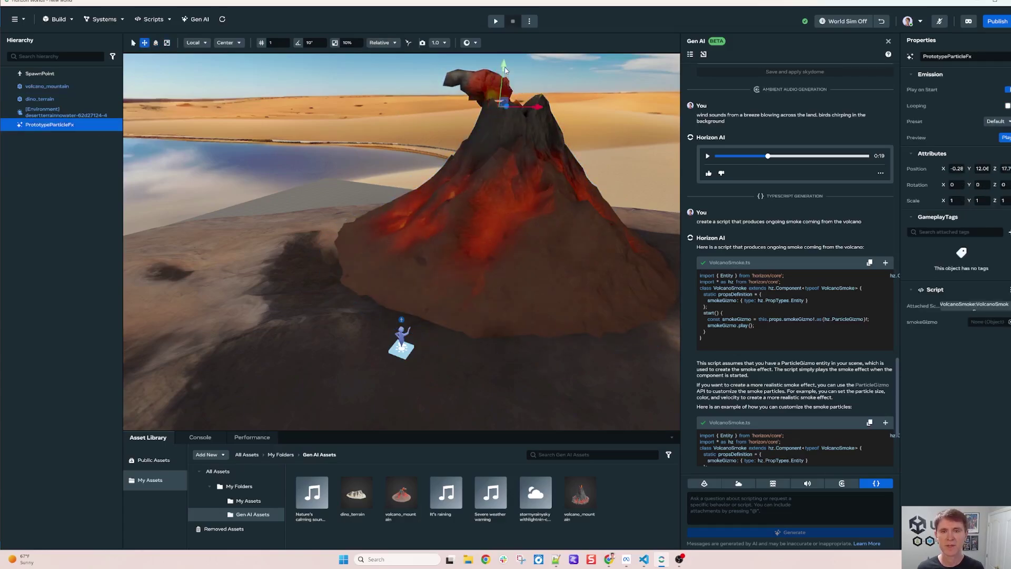
pyautogui.moveTo(504, 70); pyautogui.dragTo(506, 54)
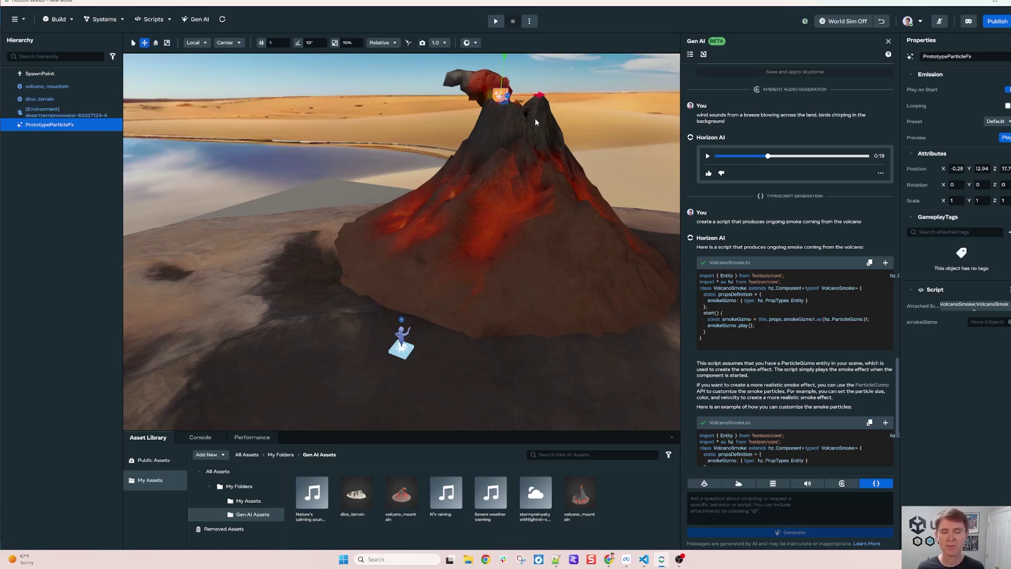
pyautogui.click(496, 22)
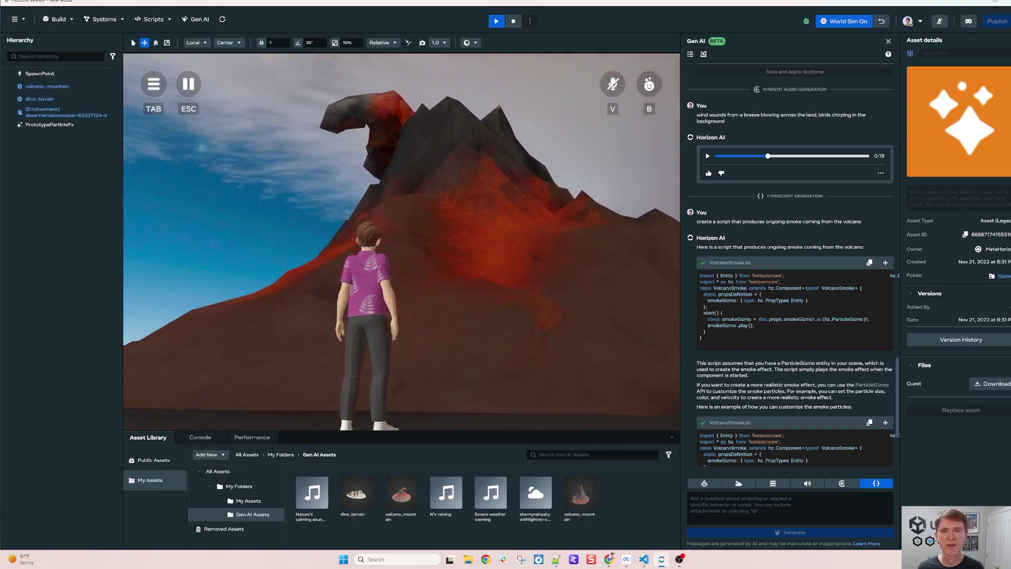
pyautogui.click(513, 21)
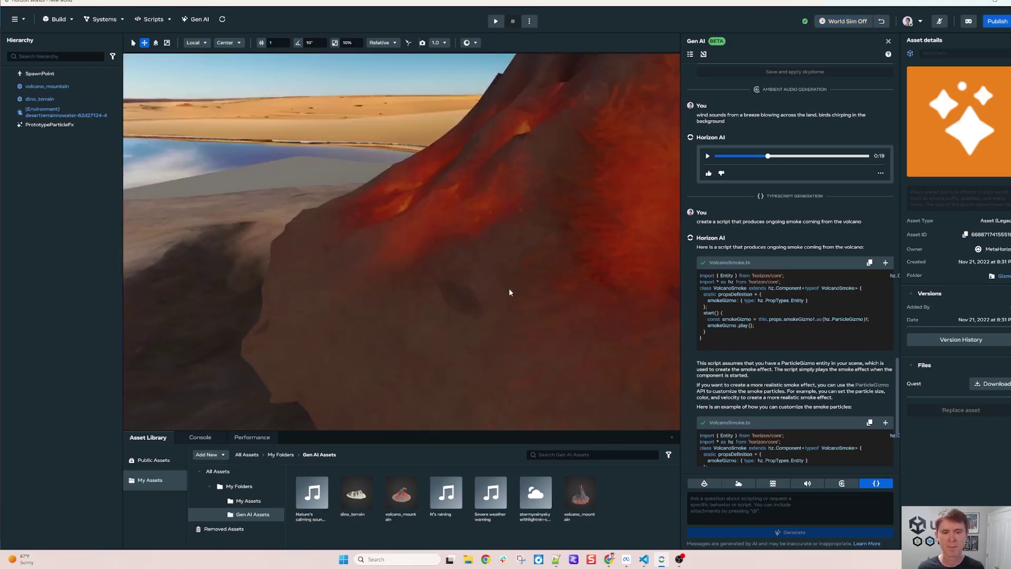
# Raise the SpawnPoint high above the ground in front of the volcano, to about Y 9.80
pyautogui.scroll(2, 479, 404)
pyautogui.click(406, 421)
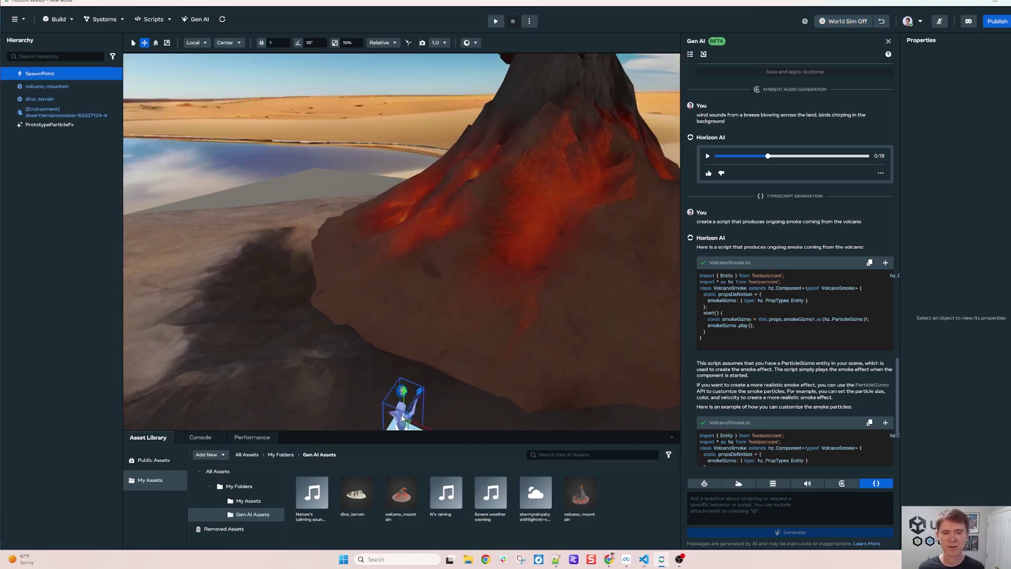
pyautogui.scroll(1, 404, 379)
pyautogui.moveTo(403, 367); pyautogui.dragTo(410, 58)
pyautogui.scroll(1, 489, 110)
pyautogui.scroll(-2, 490, 110)
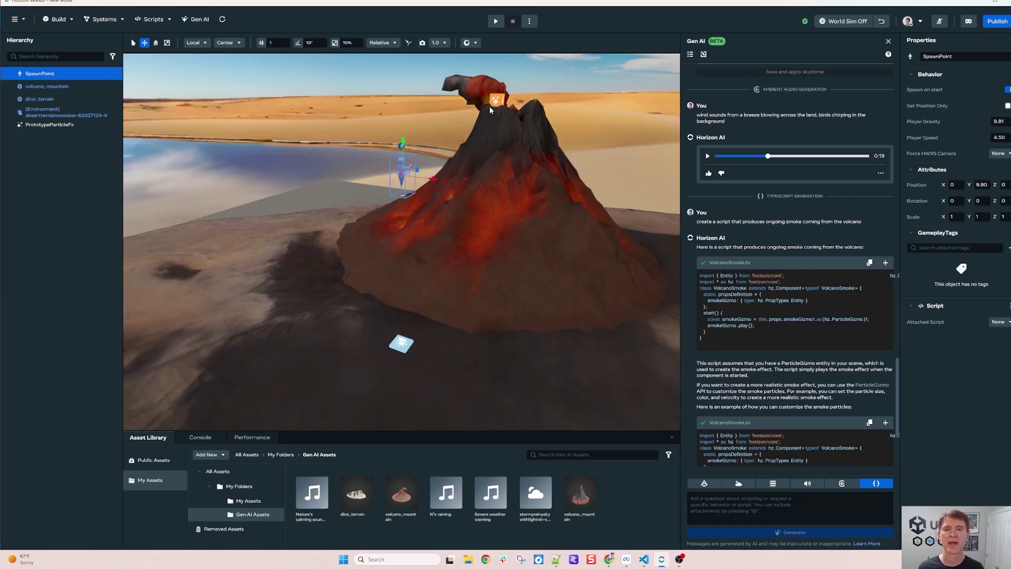
# Preview the world from the raised spawn point, stop the preview and view the whole volcano
pyautogui.click(496, 21)
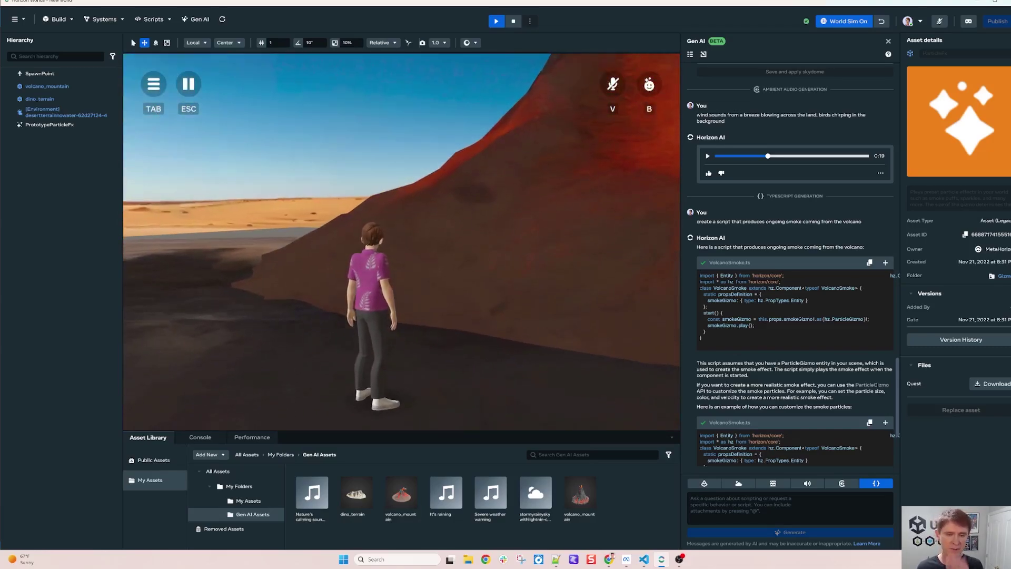
pyautogui.press('Escape')
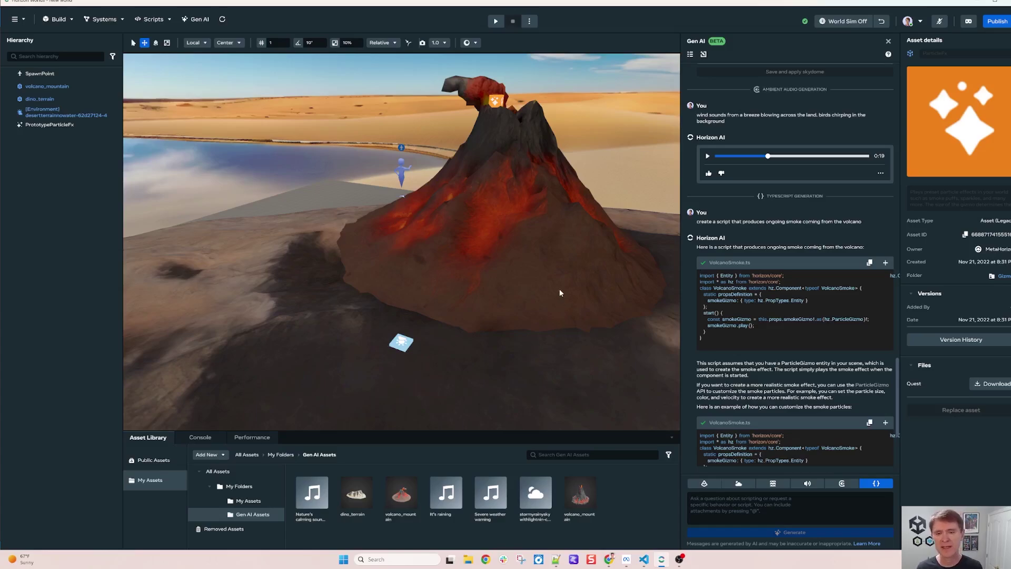
pyautogui.scroll(-2, 560, 292)
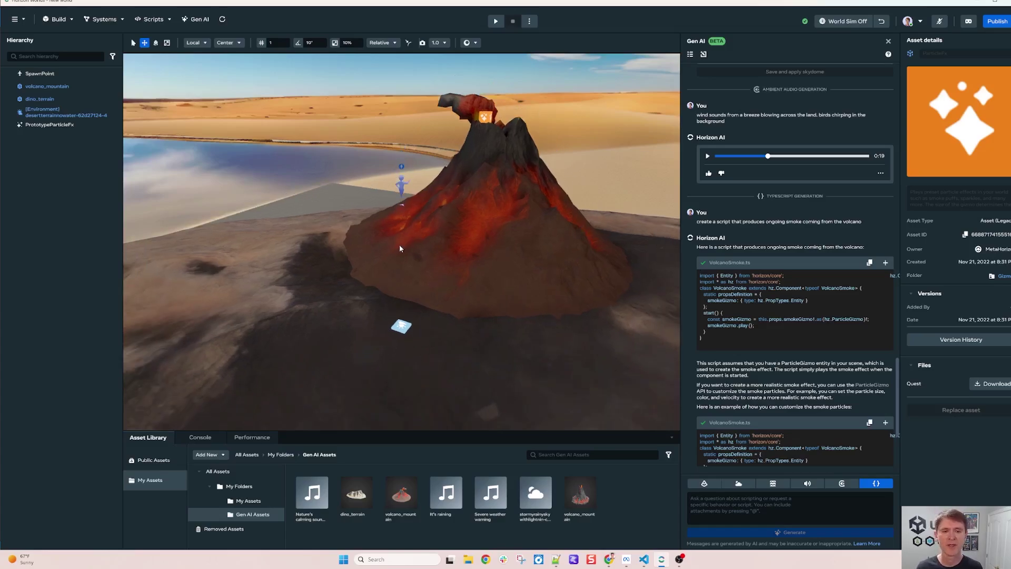
pyautogui.scroll(-3, 399, 245)
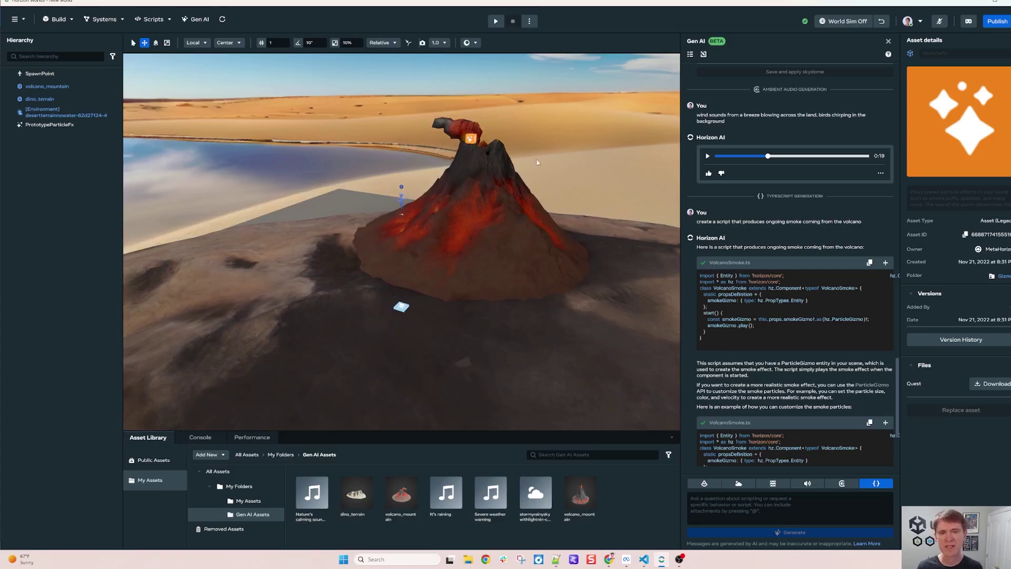
pyautogui.scroll(-5, 497, 266)
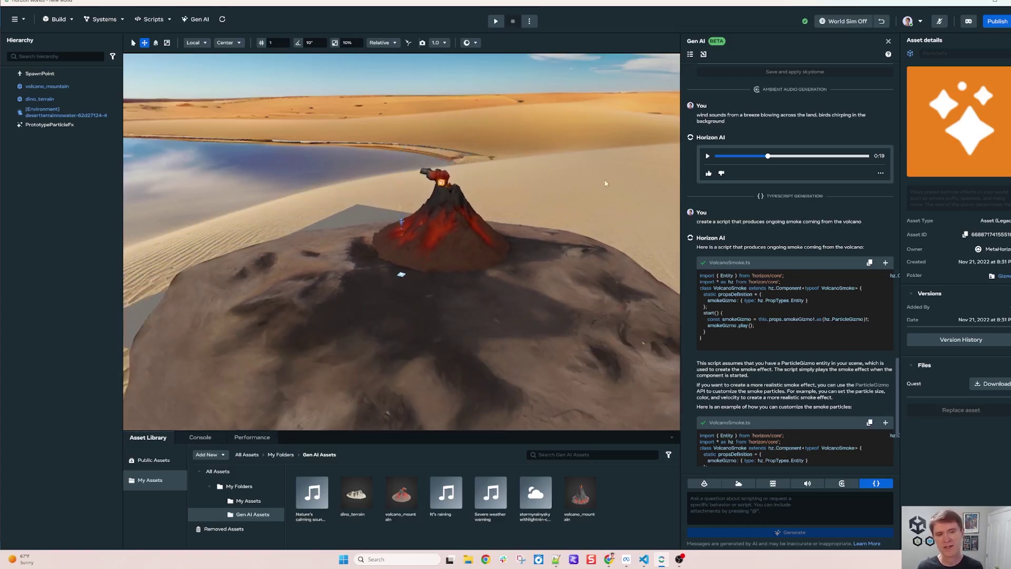
pyautogui.scroll(-3, 526, 254)
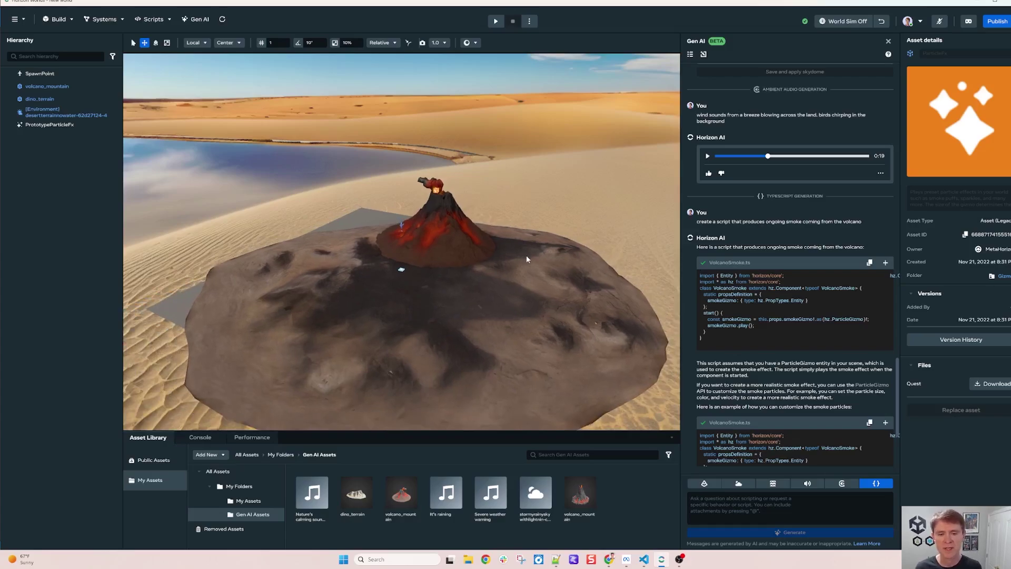
pyautogui.scroll(4, 481, 216)
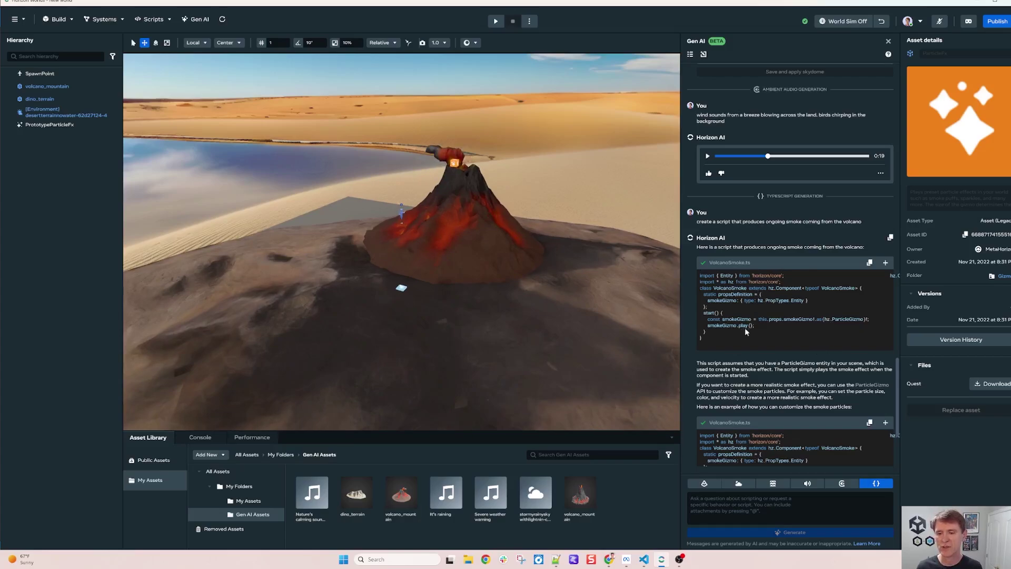
# Review the two generated VolcanoSmoke.ts script versions and their explanations in the Gen AI conversation
pyautogui.scroll(-3, 752, 295)
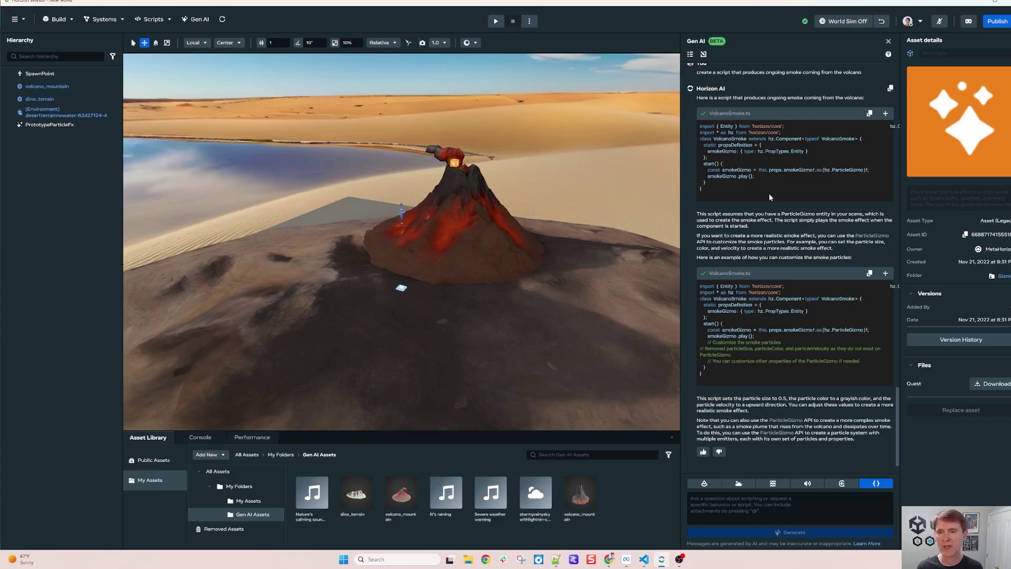
pyautogui.scroll(3, 768, 194)
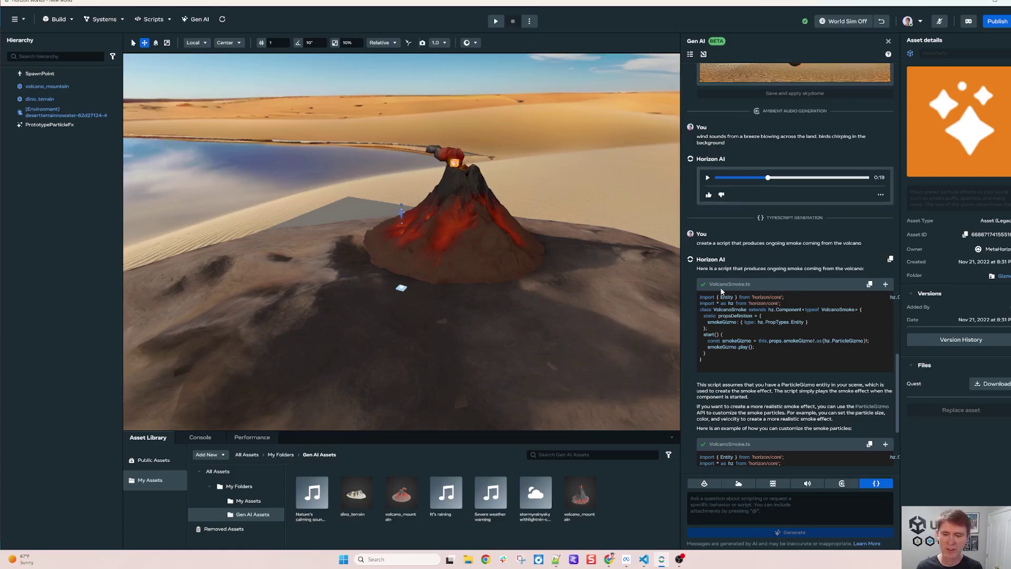
pyautogui.scroll(-3, 721, 291)
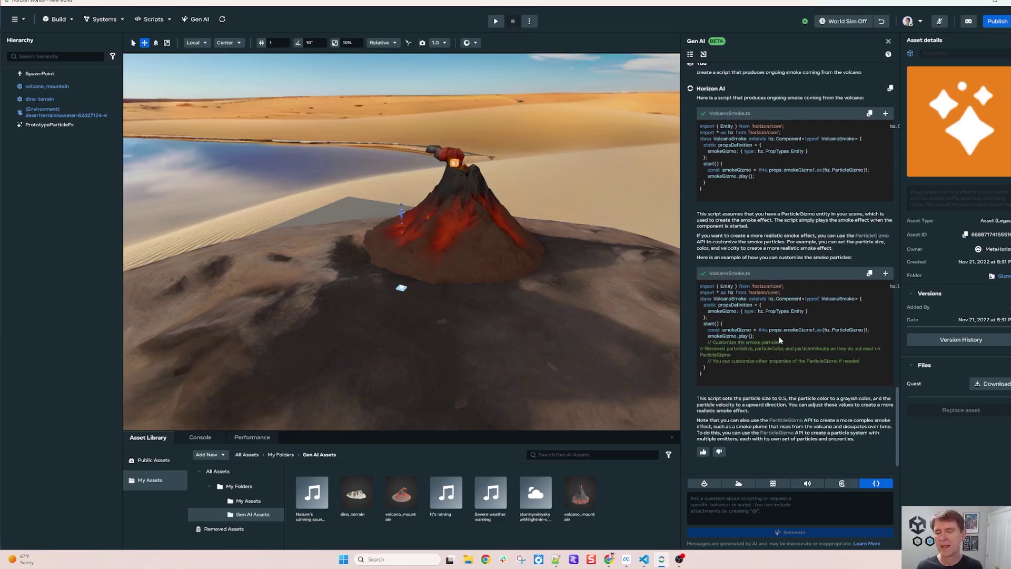
pyautogui.scroll(1, 781, 294)
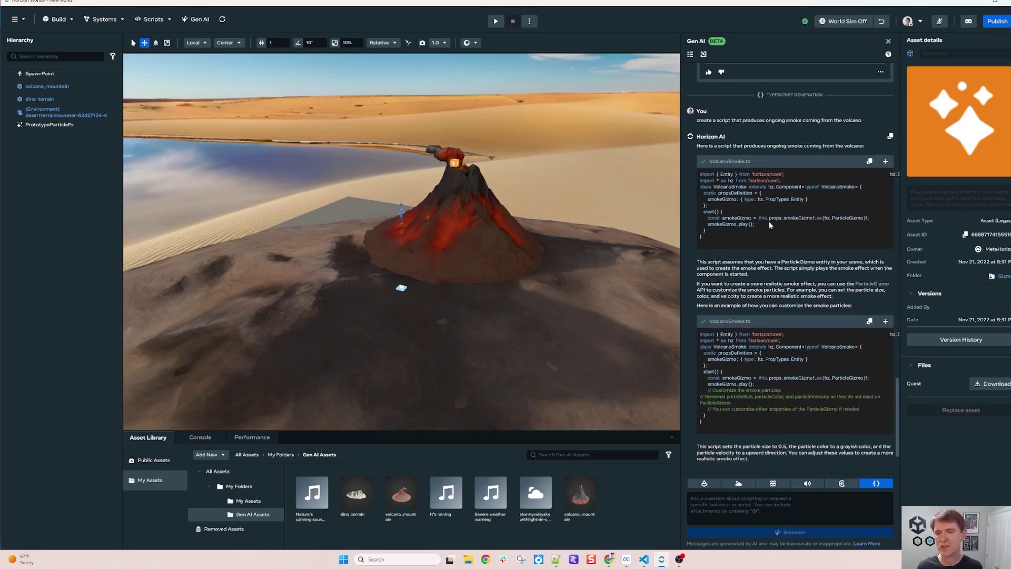
pyautogui.scroll(-1, 781, 323)
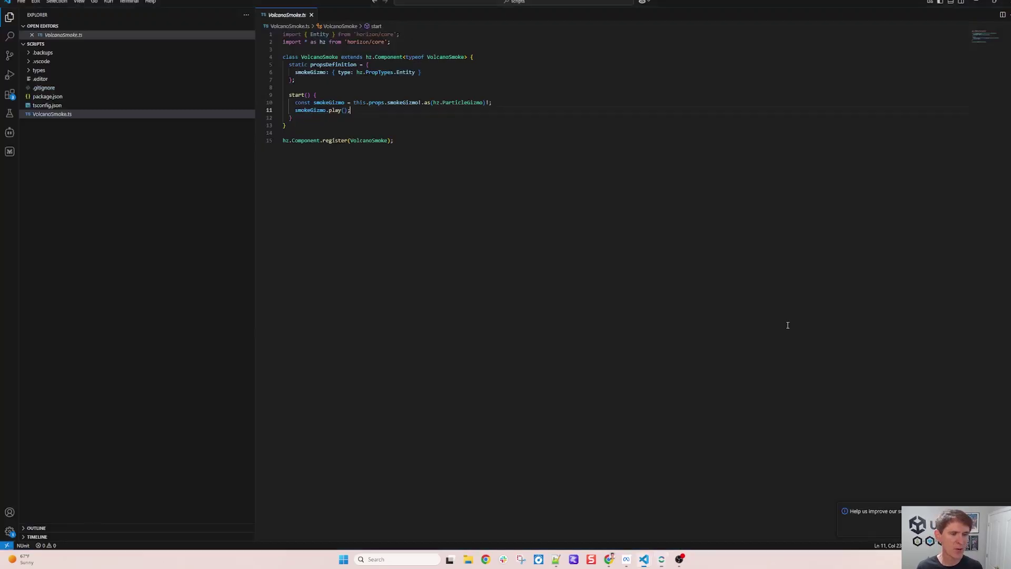
# In VS Code, open the Cline extension's settings and look through the available API providers for Act Mode
pyautogui.click(9, 132)
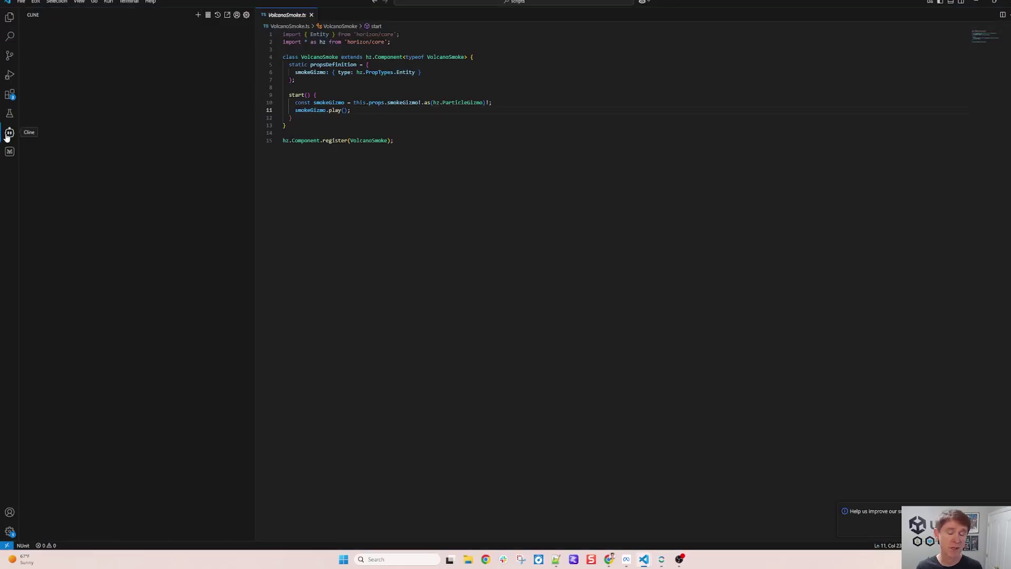
pyautogui.click(246, 15)
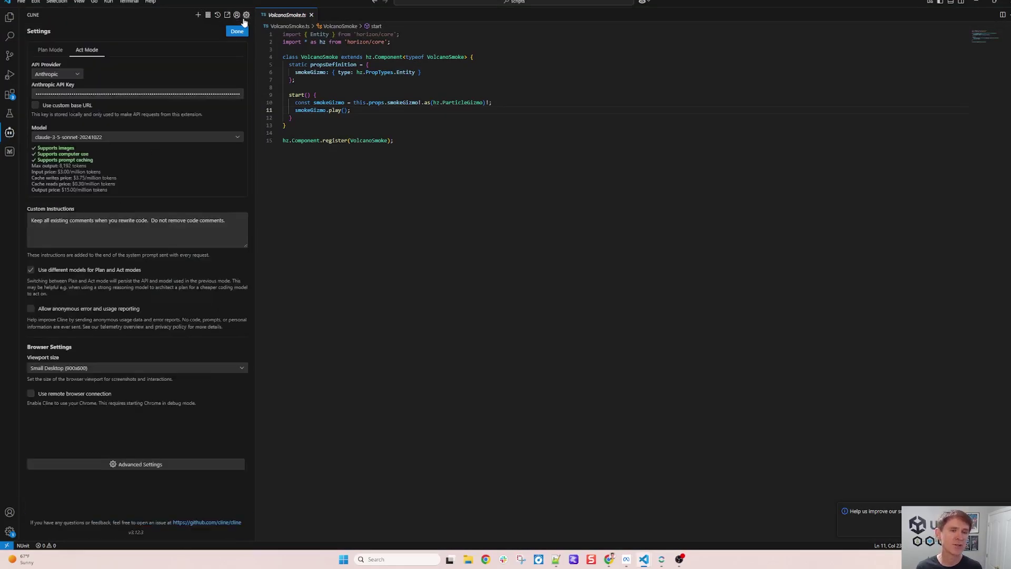
pyautogui.click(78, 74)
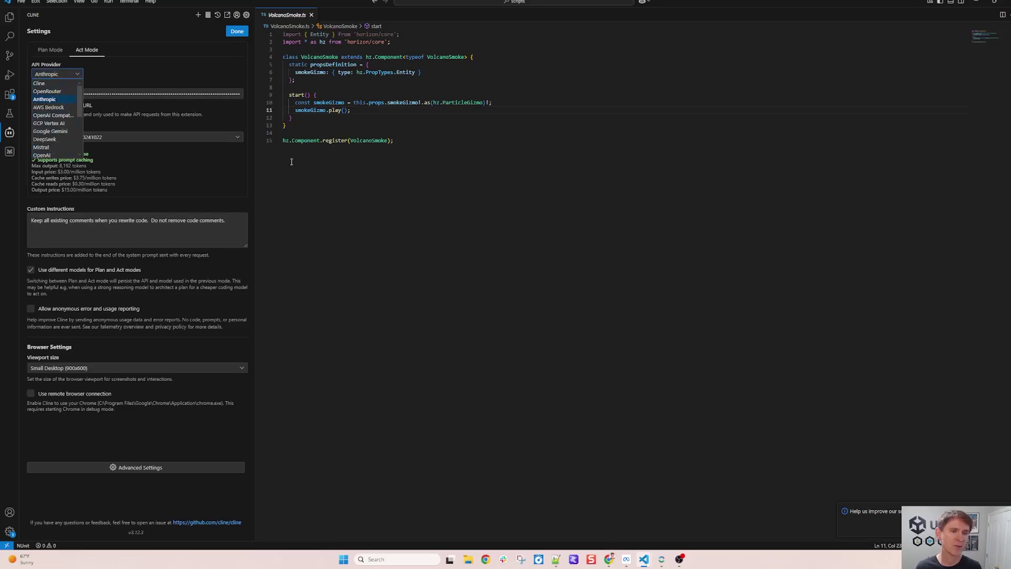
pyautogui.press('Escape')
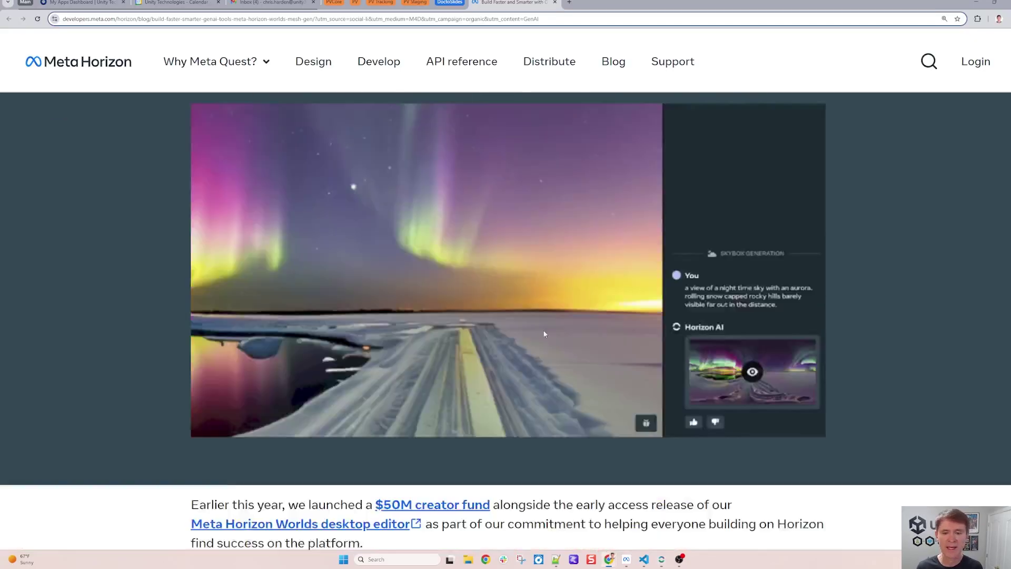
# In the browser, skim the Meta Horizon GenAI blog post and read its TypeScript, audio and texture generation descriptions
pyautogui.scroll(-15, 518, 357)
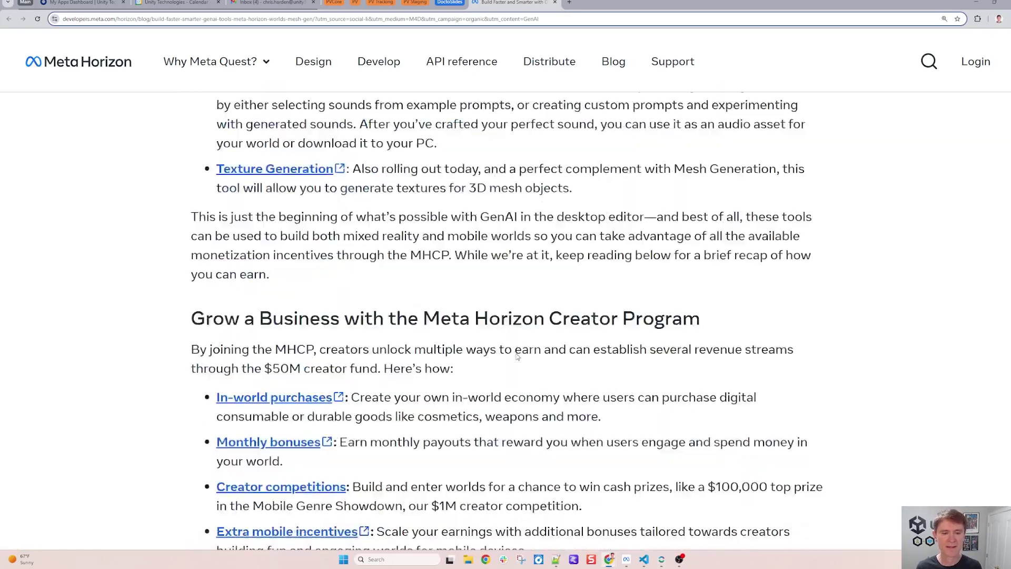
pyautogui.scroll(-15, 517, 357)
pyautogui.scroll(20, 518, 357)
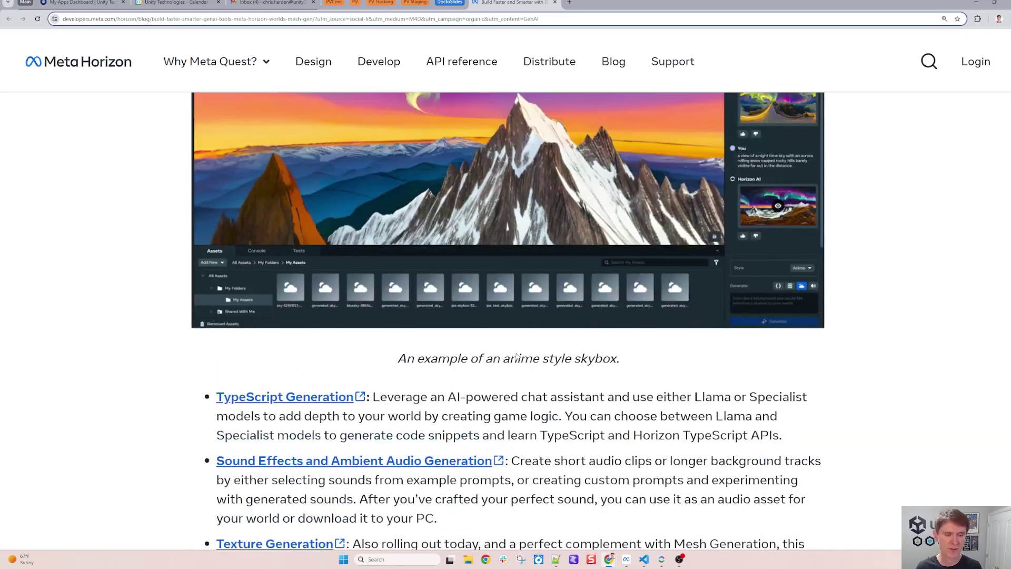
pyautogui.scroll(-2, 517, 356)
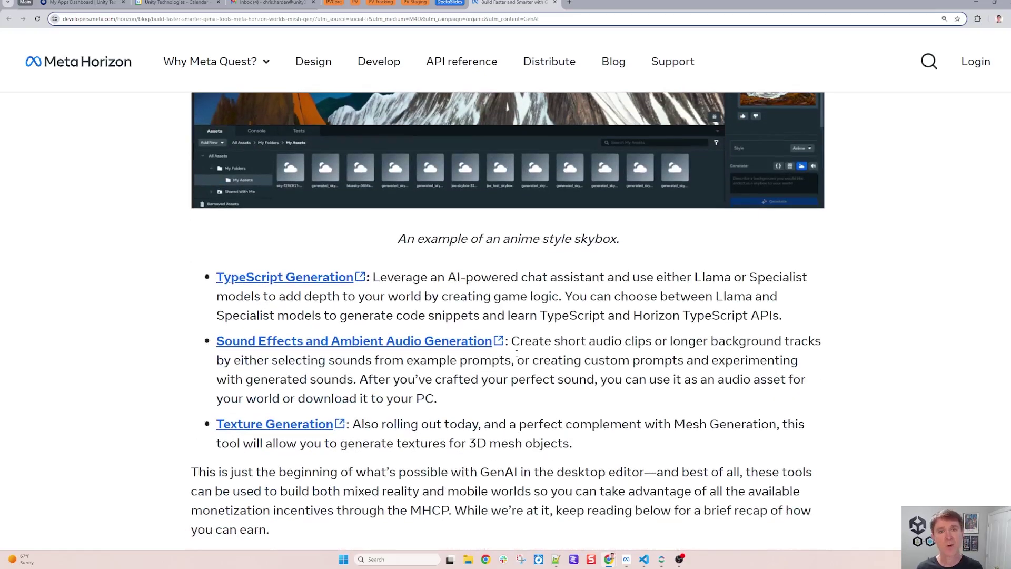